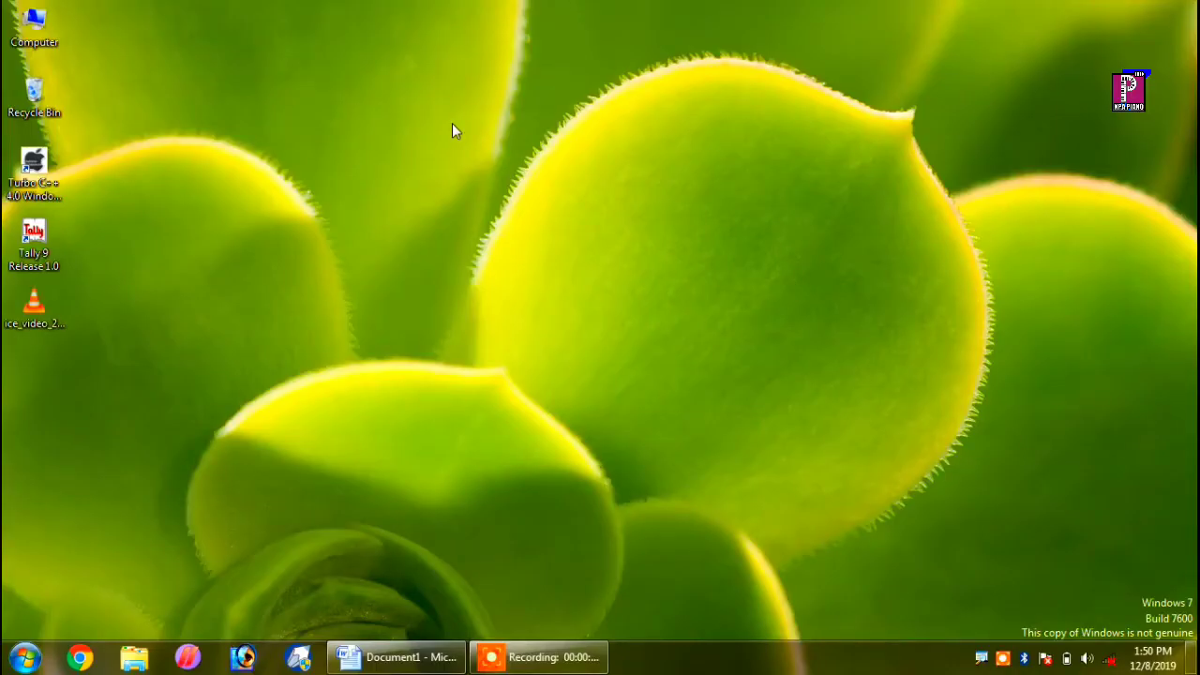
Step: Refresh the desktop four times, then restore the blank Document1 window from the taskbar
right_click(452, 131)
click(518, 171)
right_click(451, 120)
click(483, 168)
right_click(450, 141)
click(483, 182)
right_click(436, 153)
click(493, 206)
click(412, 656)
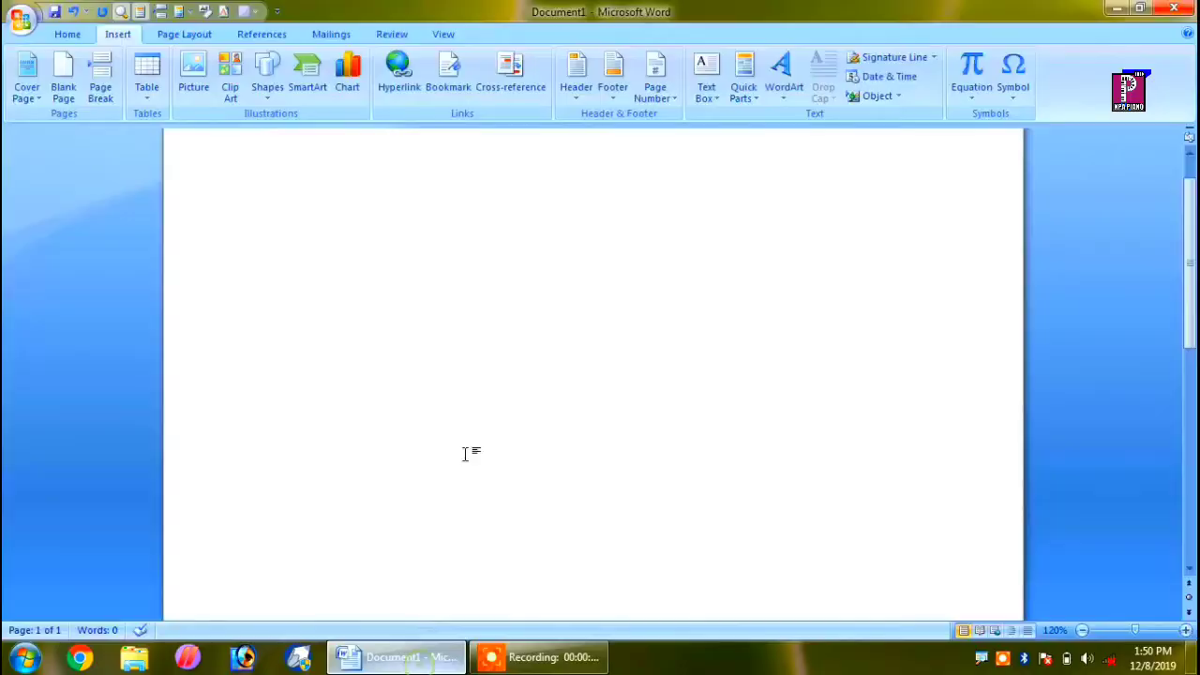
click(67, 33)
click(106, 35)
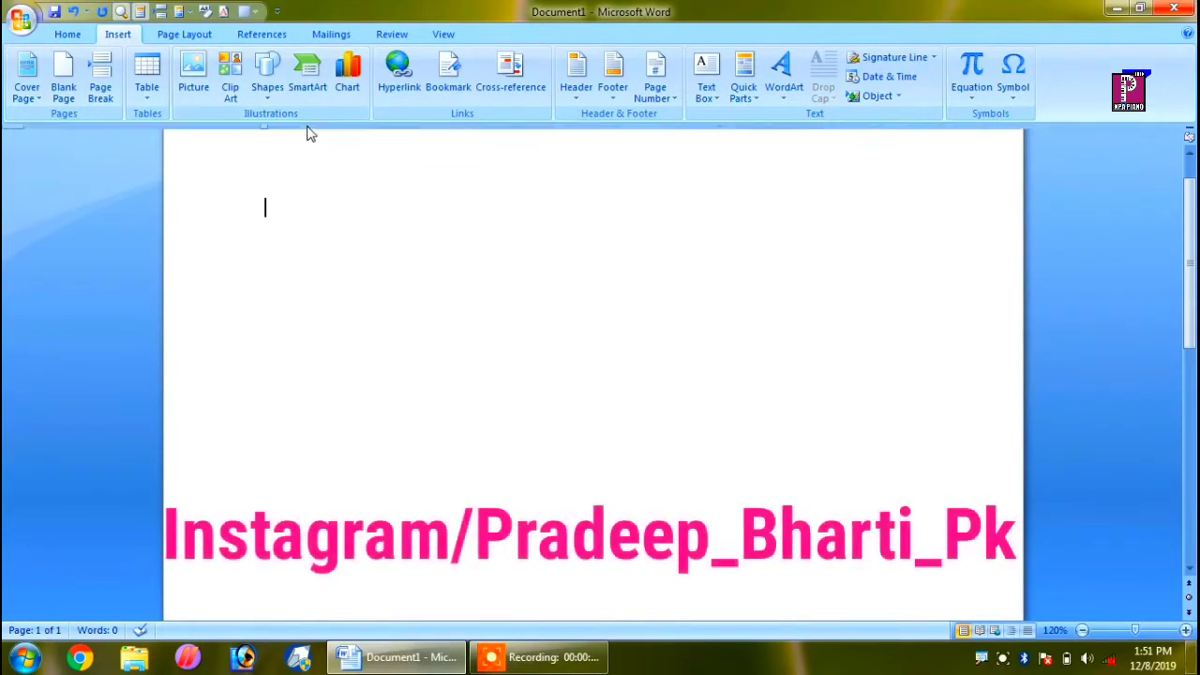
mouse_move(308, 129)
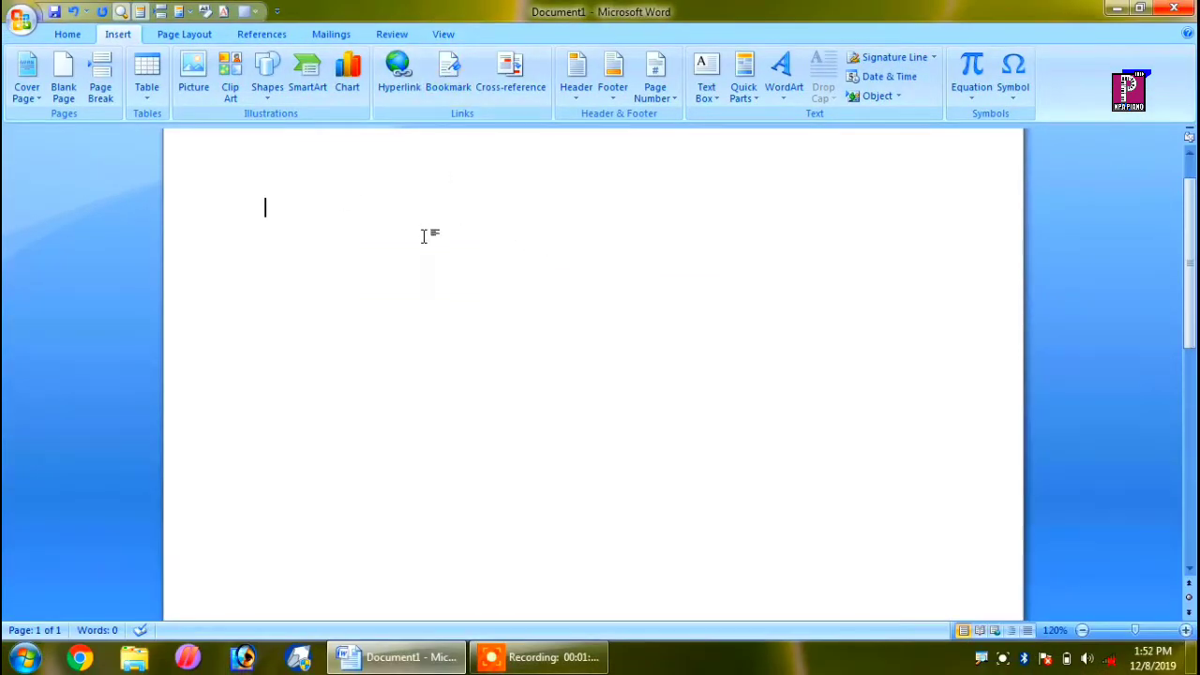
Step: Insert a hyperlink to the Yotube .docx file in My Documents at the top of Document1
click(396, 89)
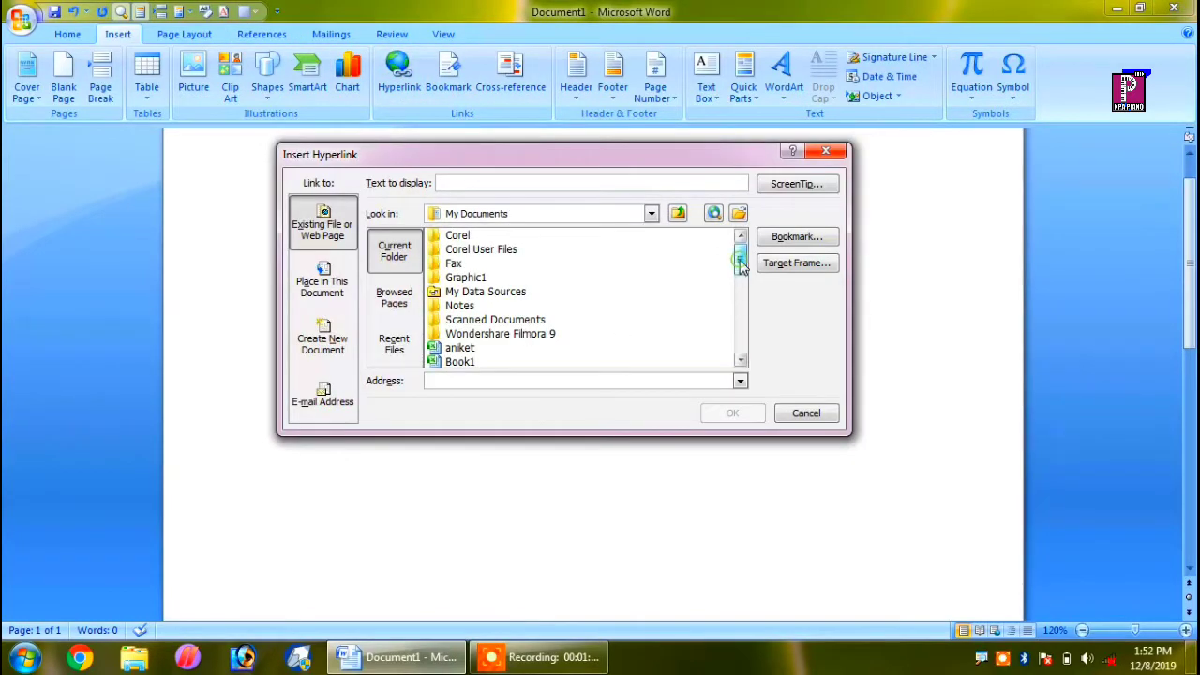
drag(741, 266, 743, 324)
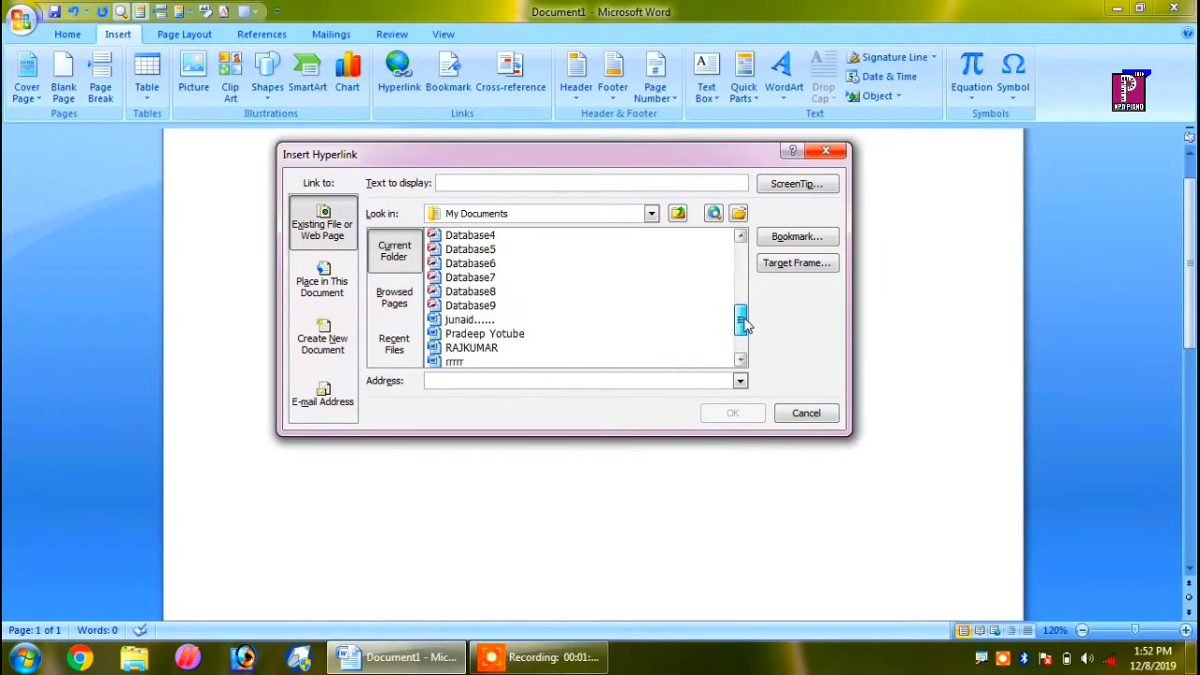
mouse_move(744, 325)
mouse_down()
mouse_move(743, 337)
mouse_move(740, 322)
mouse_up()
click(483, 334)
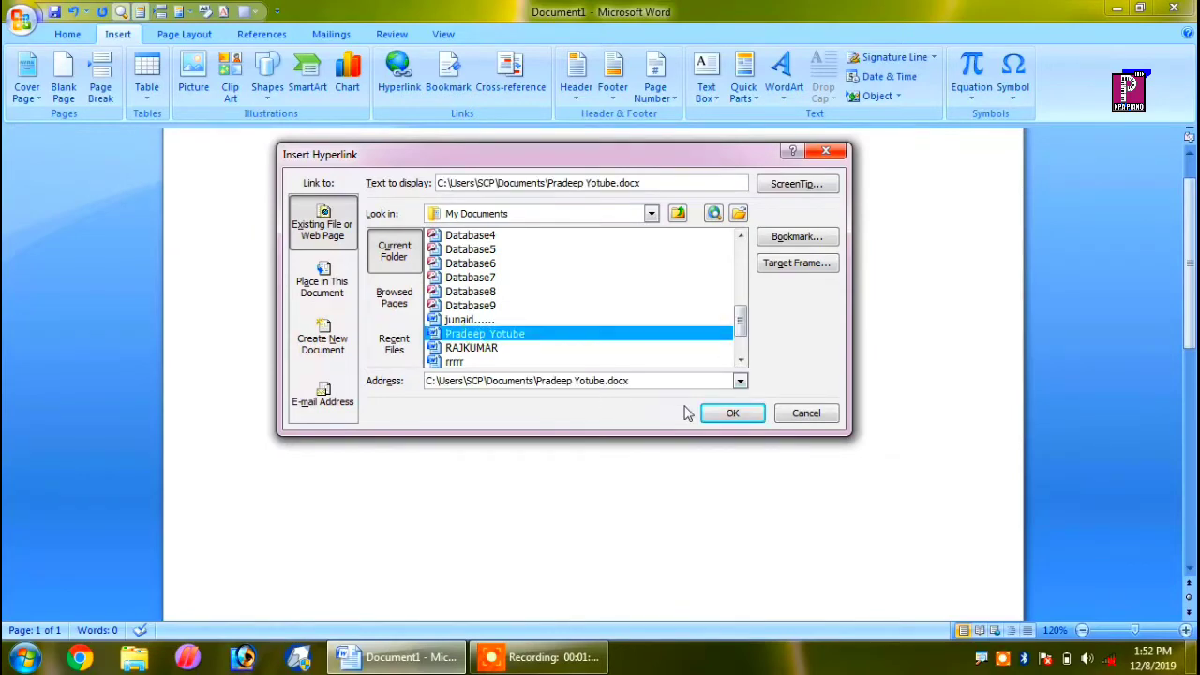
click(728, 412)
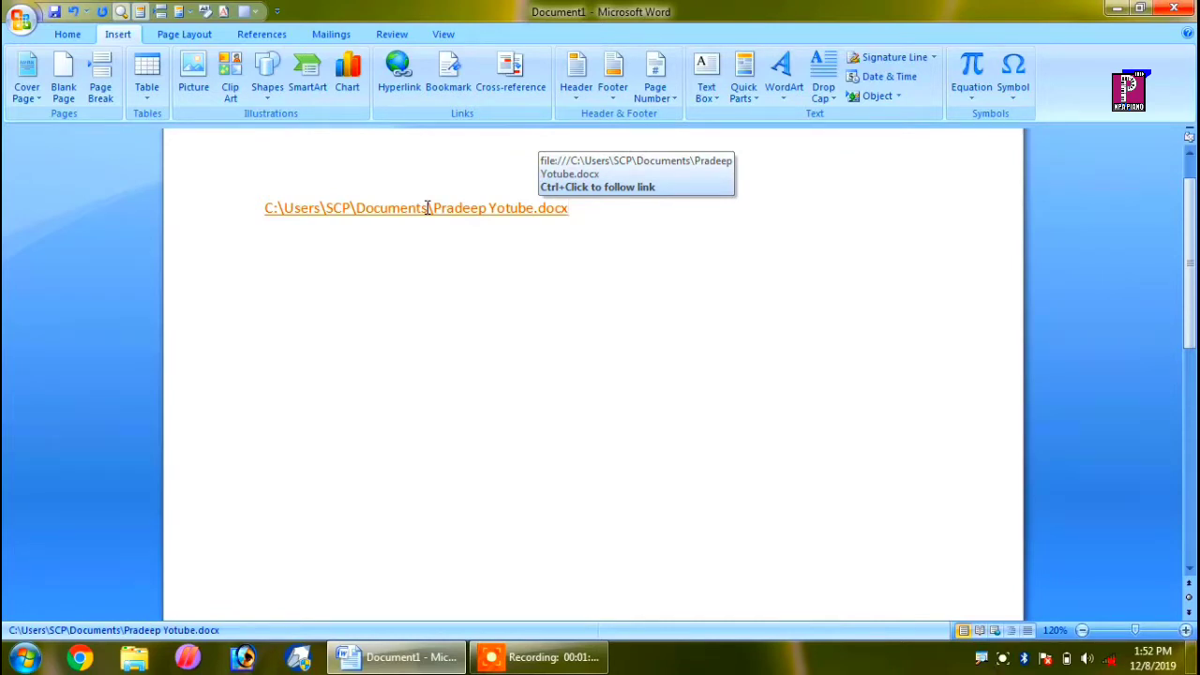
scroll(600, 292, up, 1)
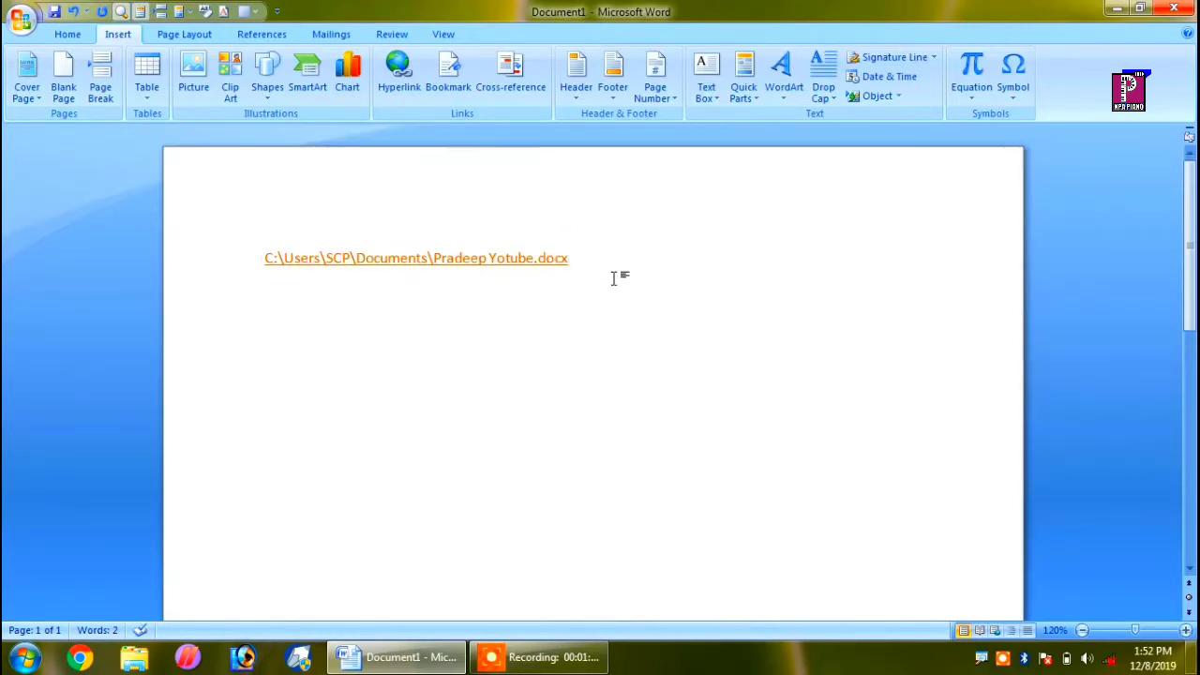
Step: Add a new line, open the Yotube document through its hyperlink, then close it
key(Return)
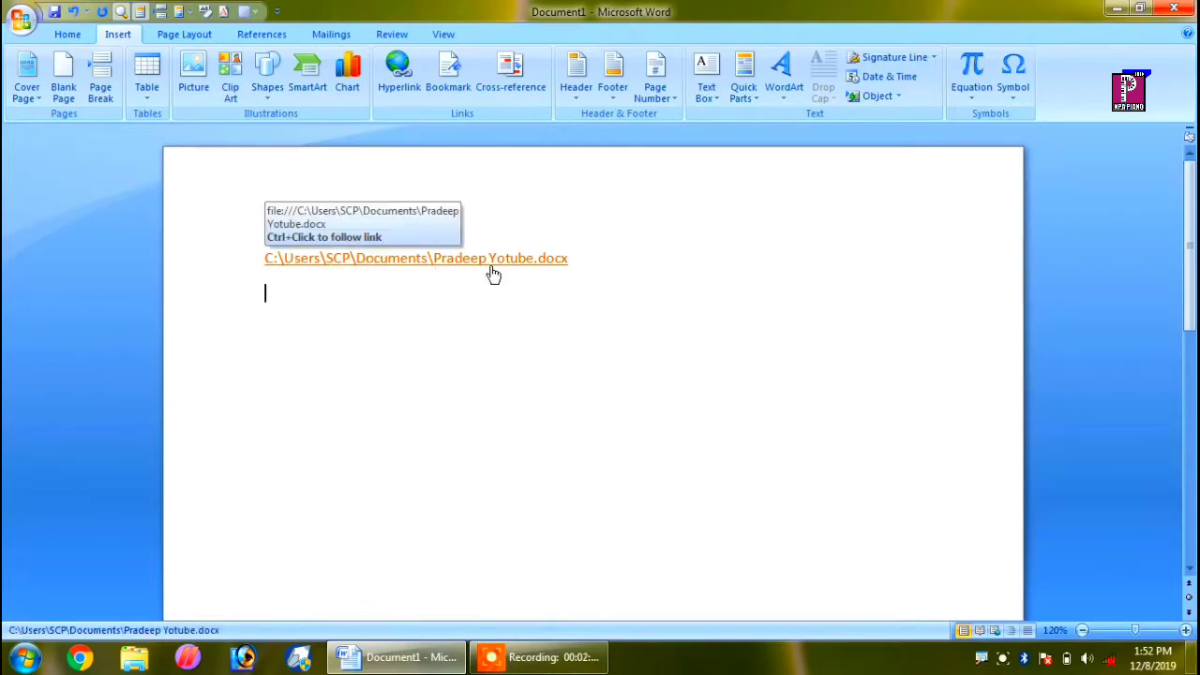
ctrl+click(490, 271)
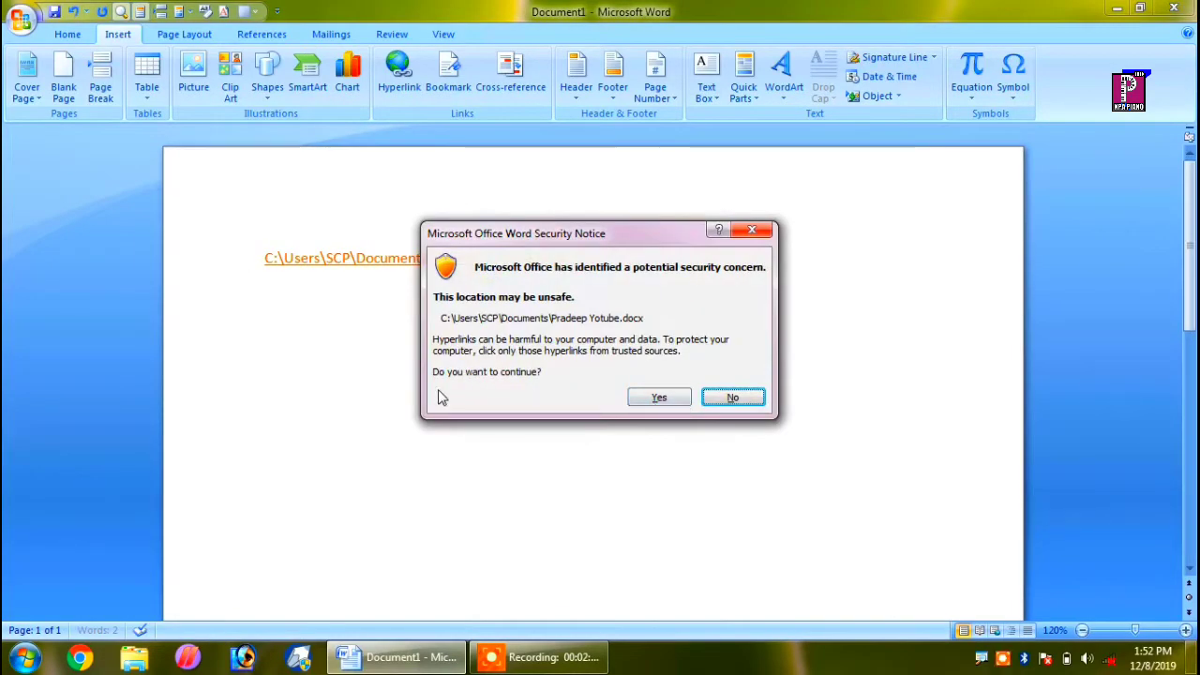
click(659, 397)
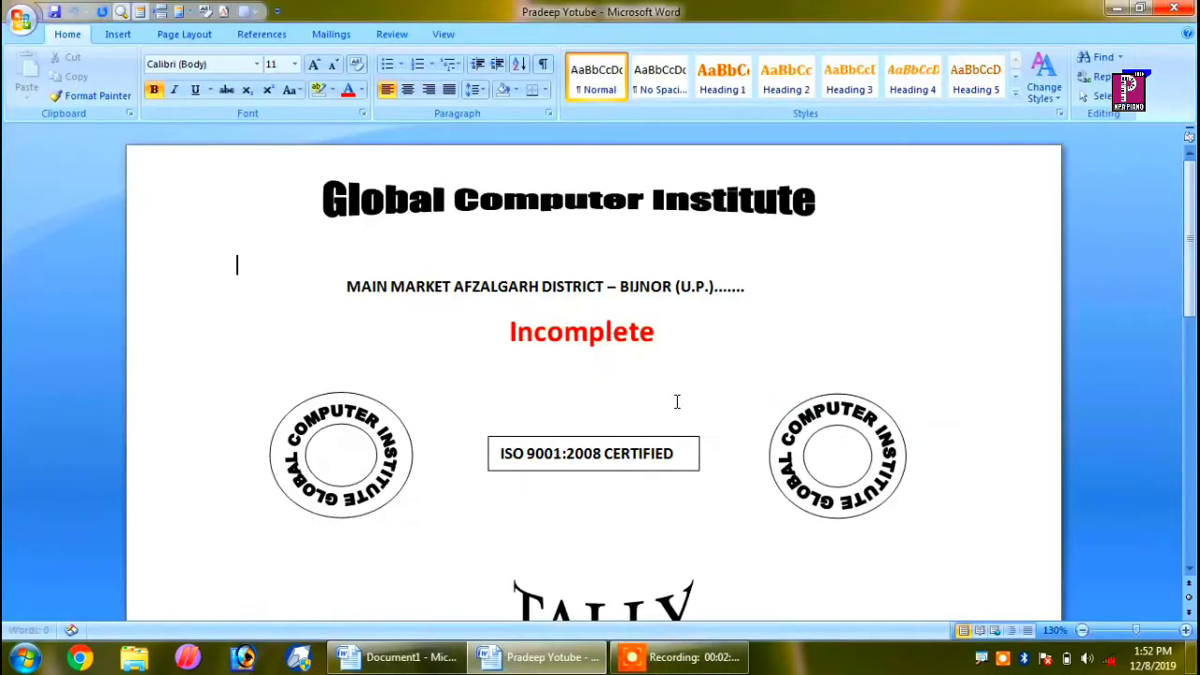
scroll(675, 404, down, 5)
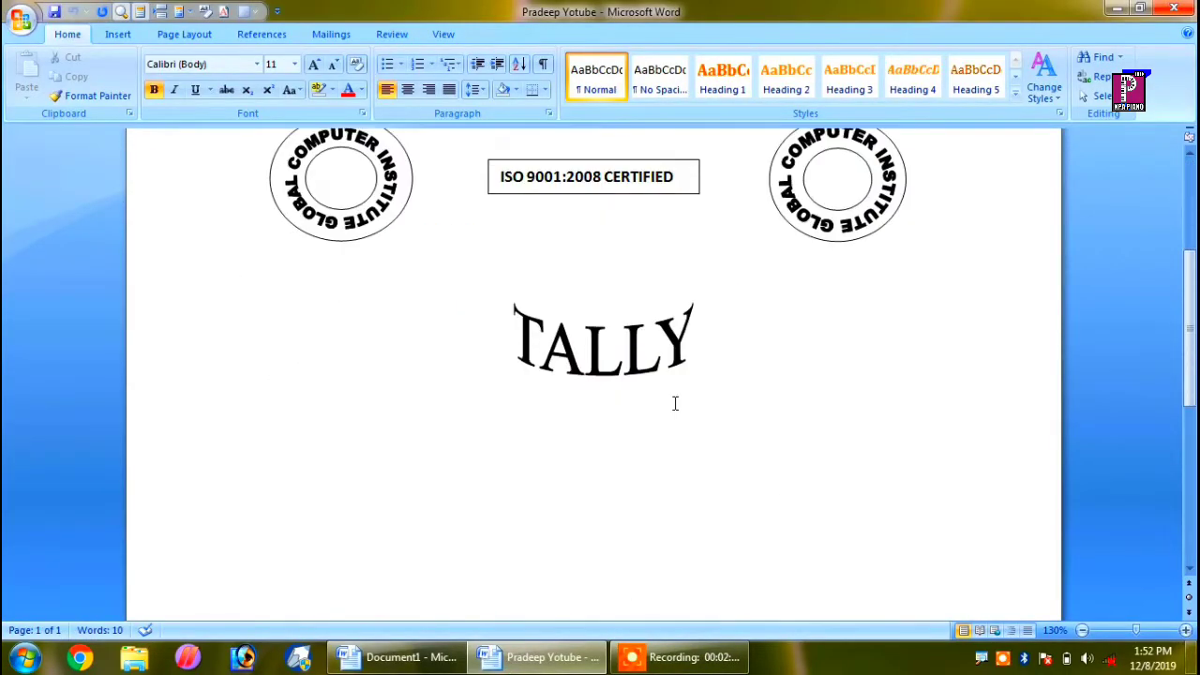
scroll(676, 404, up, 3)
scroll(675, 404, up, 2)
click(1175, 9)
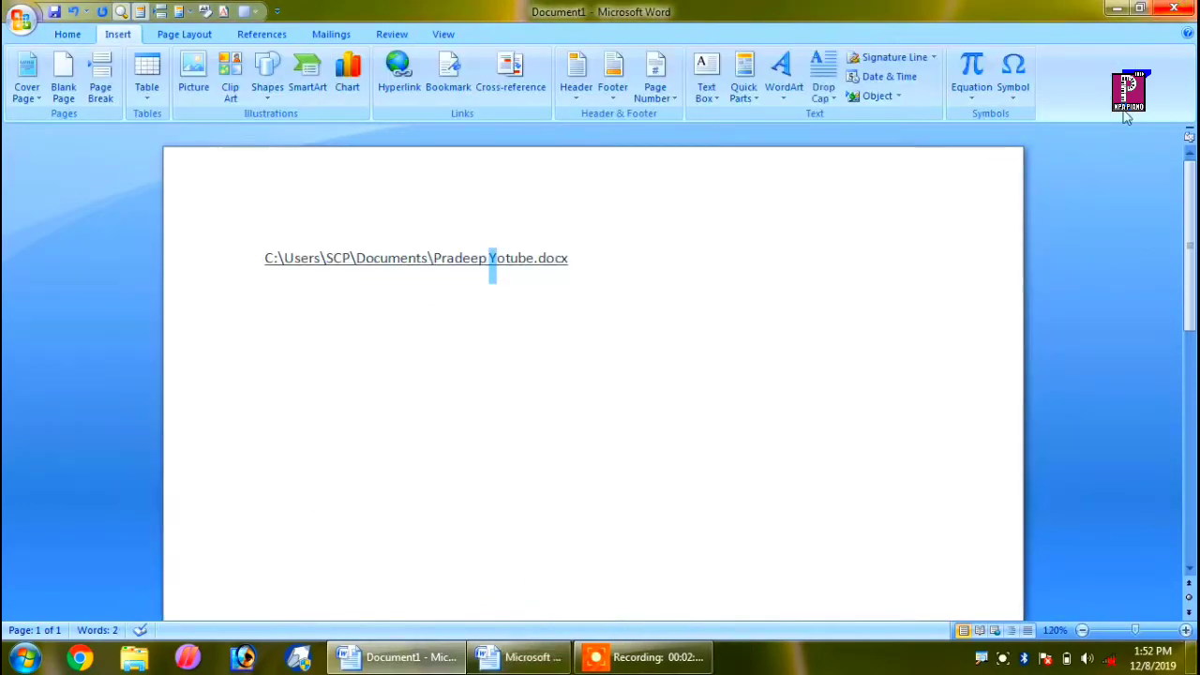
Step: Open the Yotube document through the hyperlink once more and close it again
ctrl+click(431, 264)
click(662, 397)
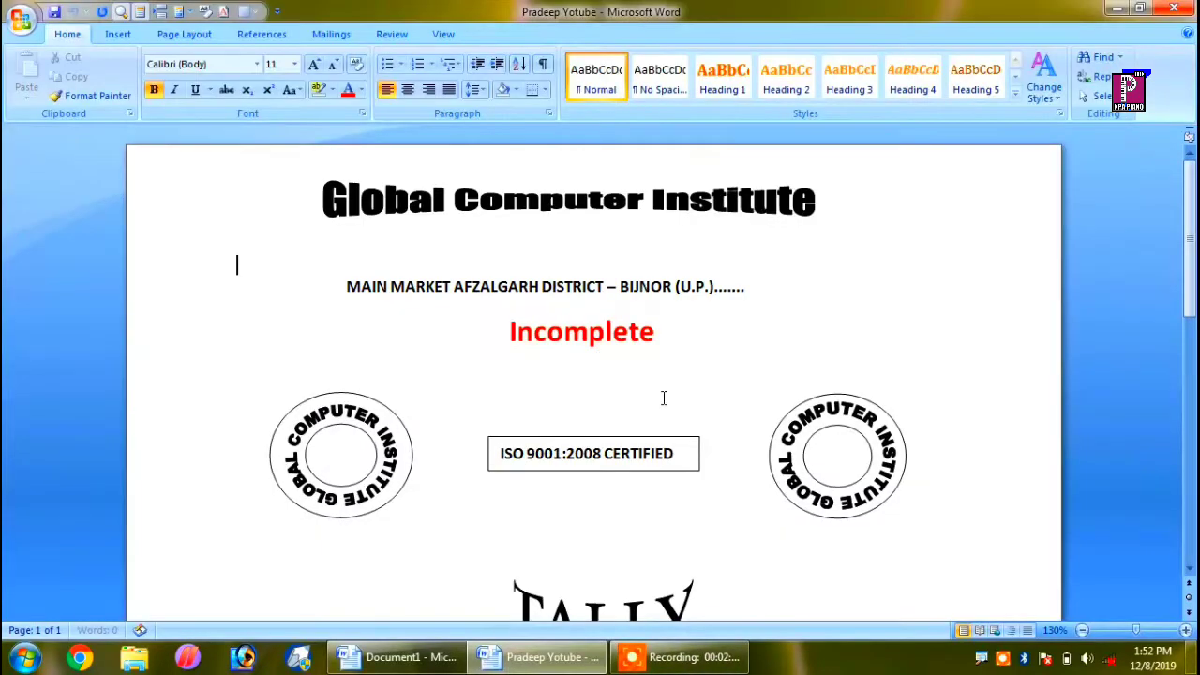
click(1175, 8)
click(636, 270)
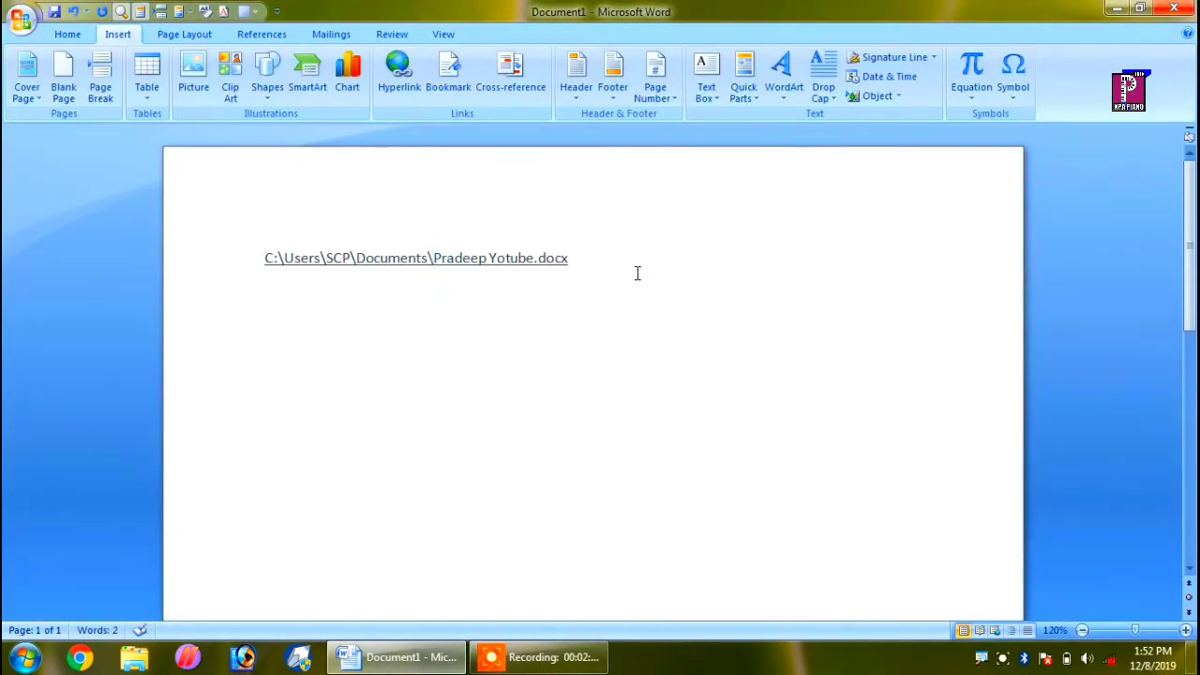
Step: Remove the hyperlink, leaving the Yotube file path as plain text
right_click(408, 258)
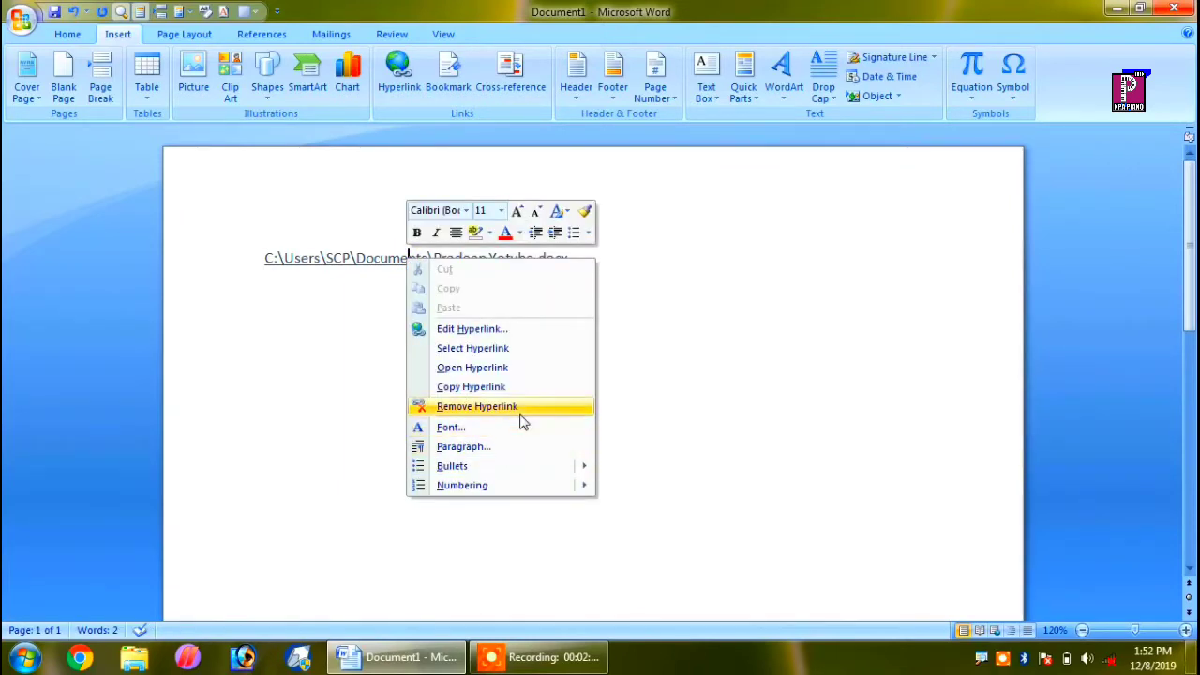
click(787, 314)
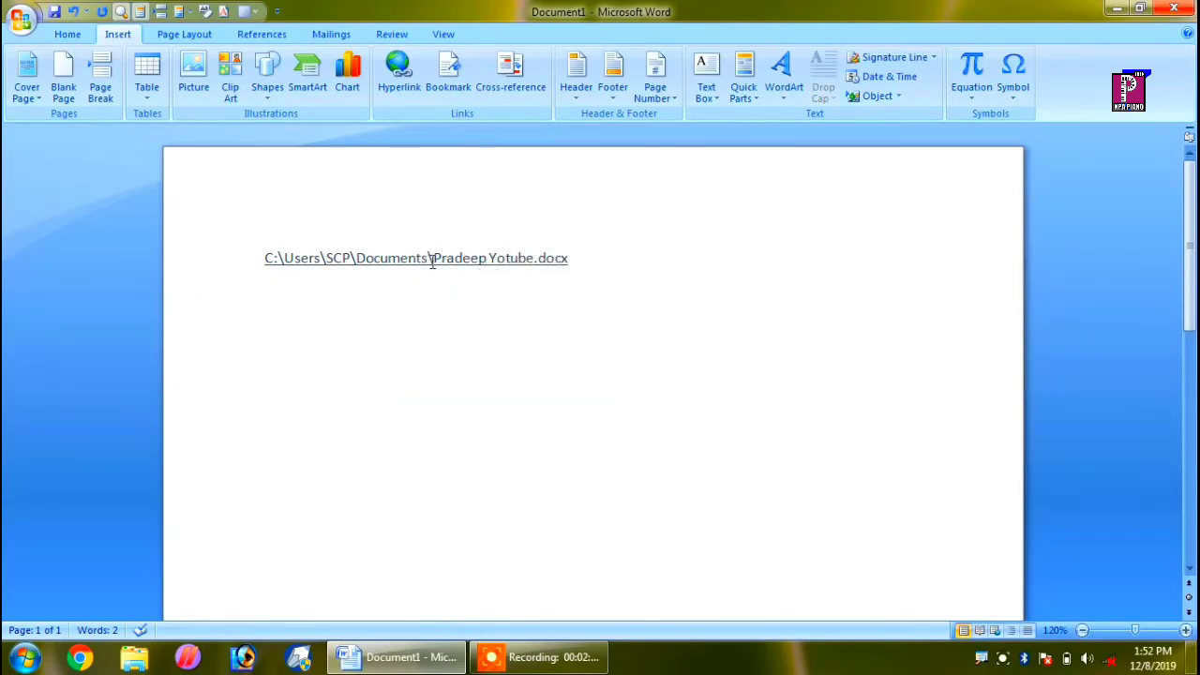
right_click(392, 255)
click(509, 407)
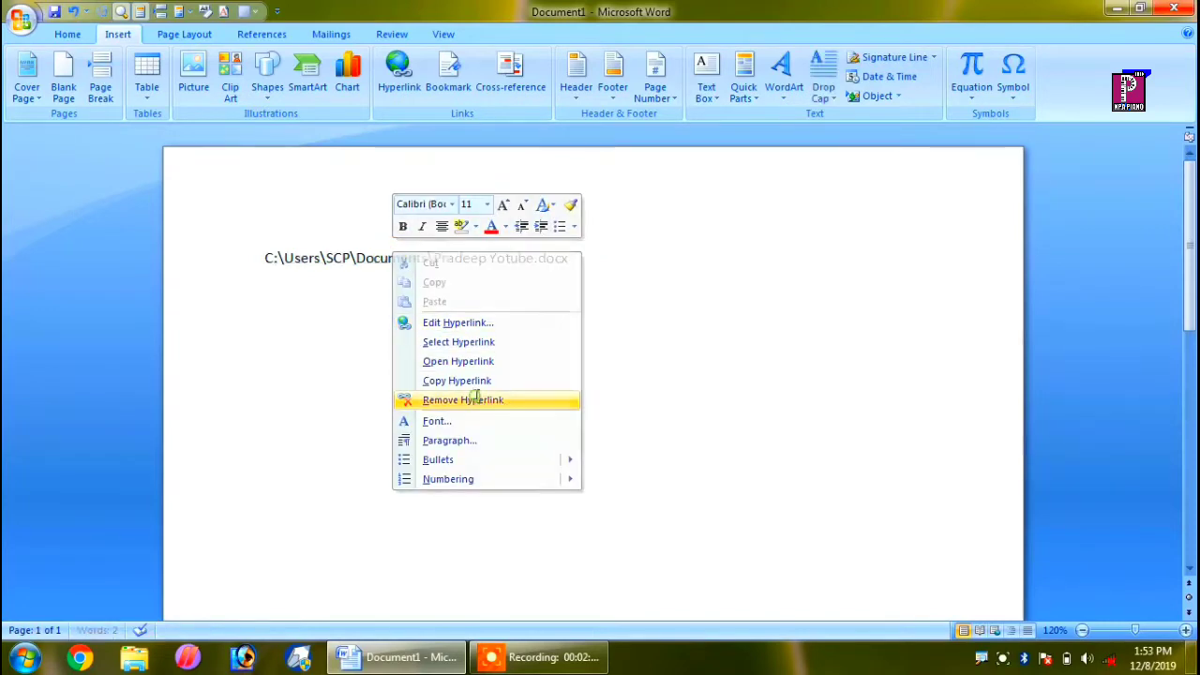
click(659, 272)
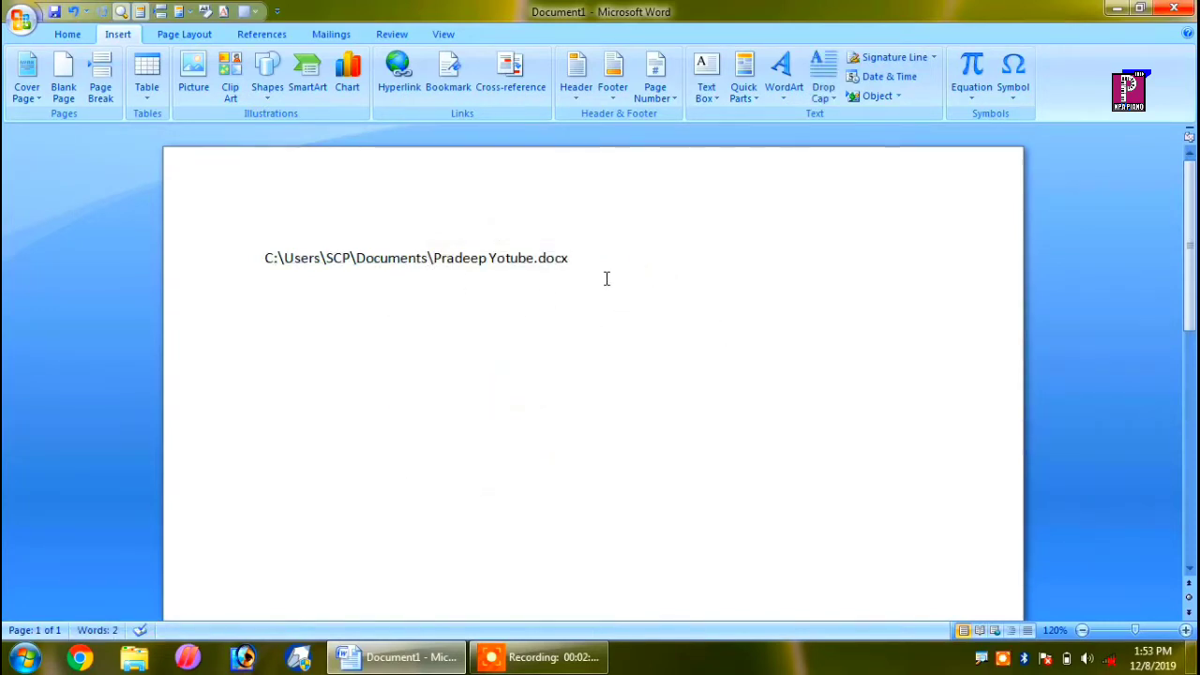
Step: Centre the file path line on the page with Ctrl+E
drag(600, 263, 283, 259)
click(707, 347)
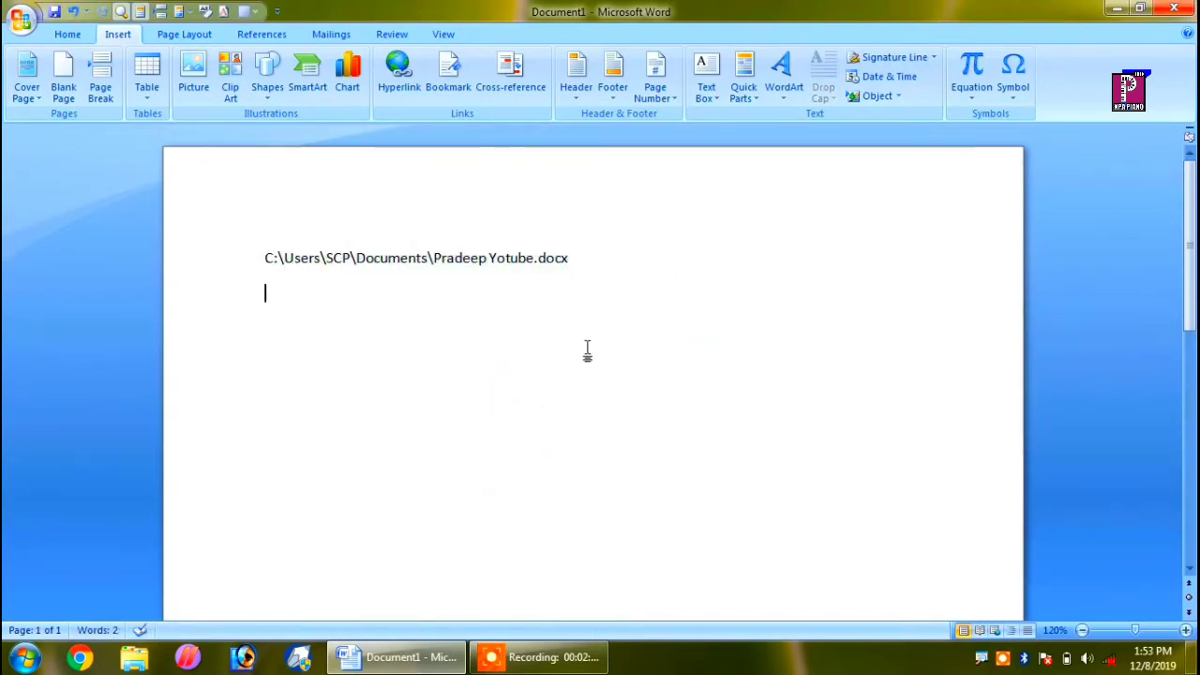
triple_click(460, 259)
double_click(461, 260)
click(462, 259)
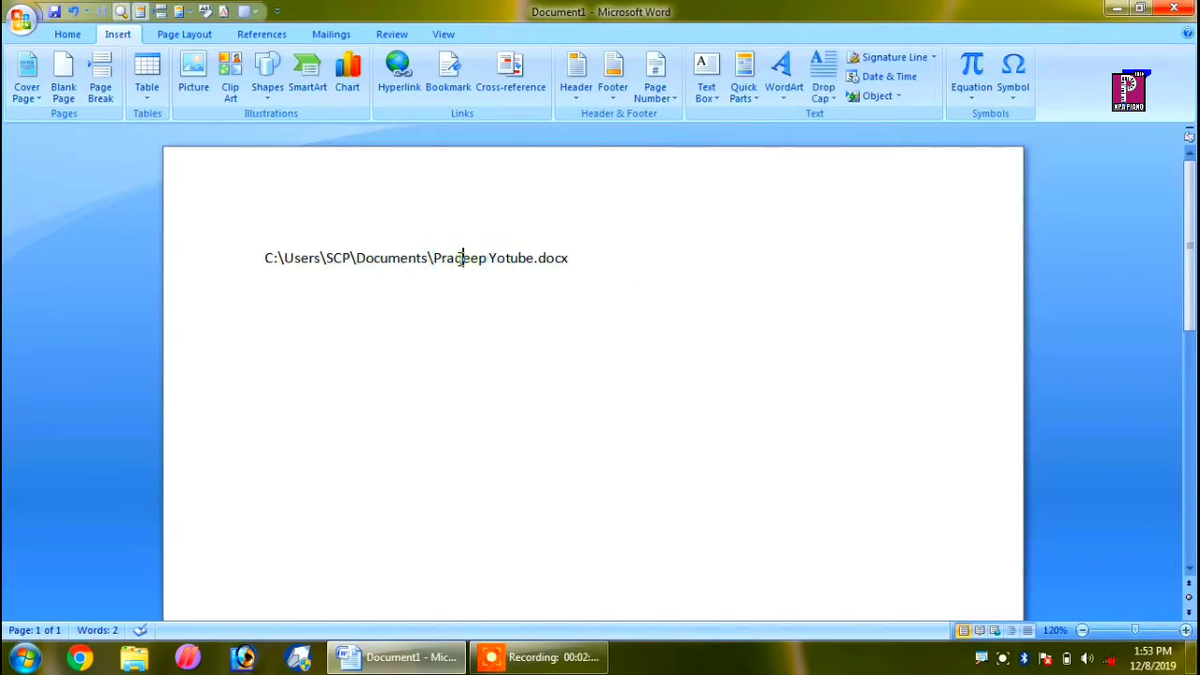
key(ctrl+e)
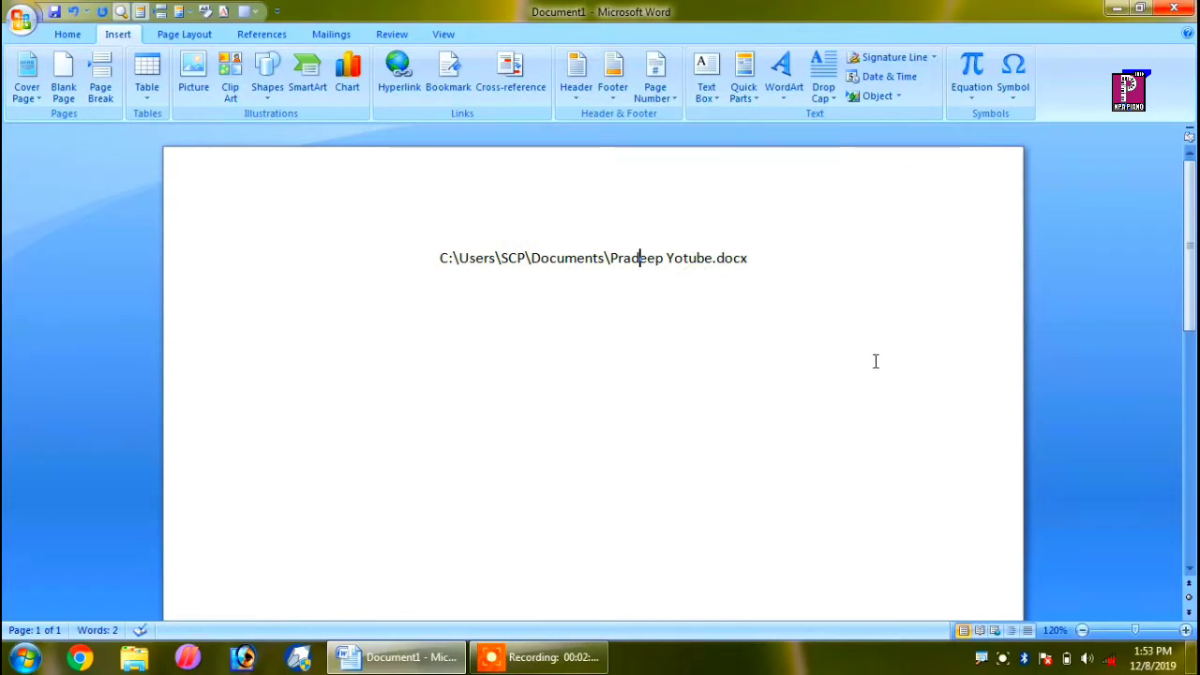
triple_click(322, 252)
Step: Delete the selected path line, bringing the word count to 0
key(Delete)
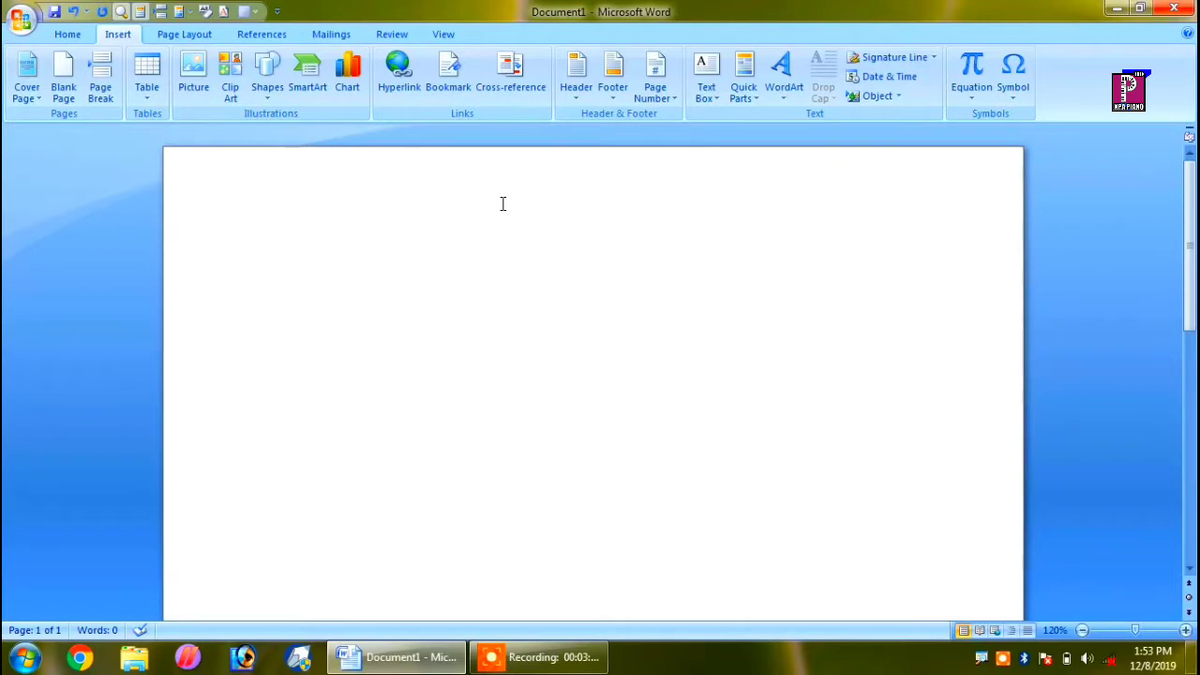
Step: Type a greeting line introducing the writer's name, ending with a row of dots
text(h)
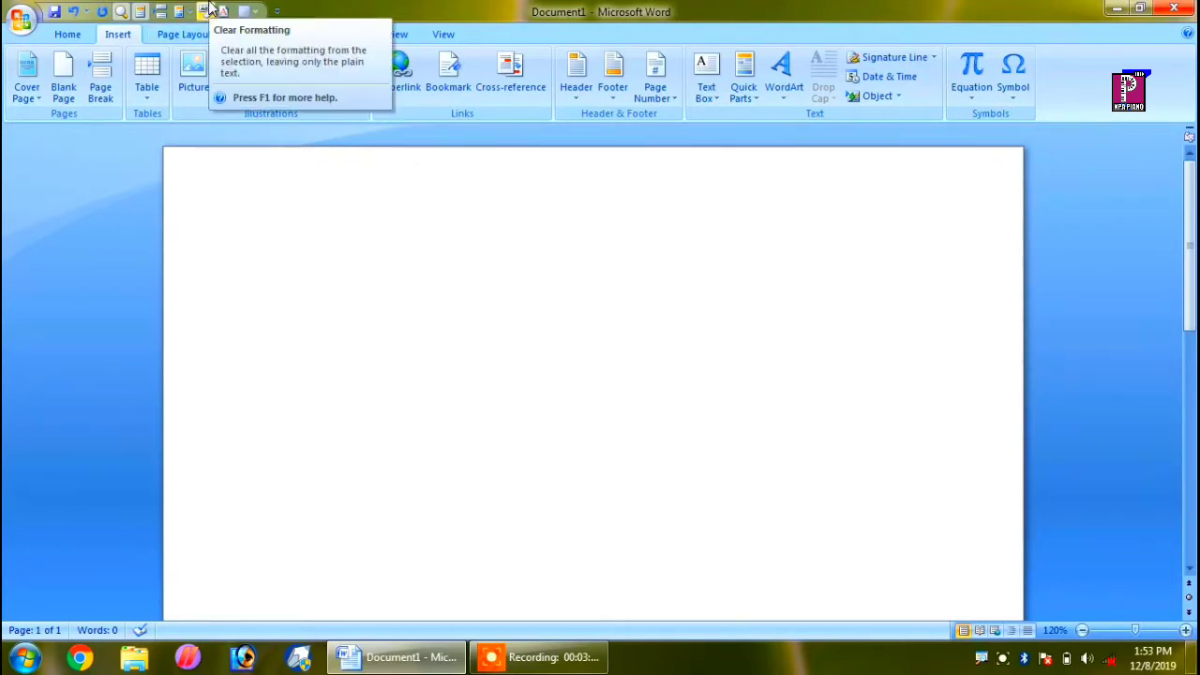
text(ello )
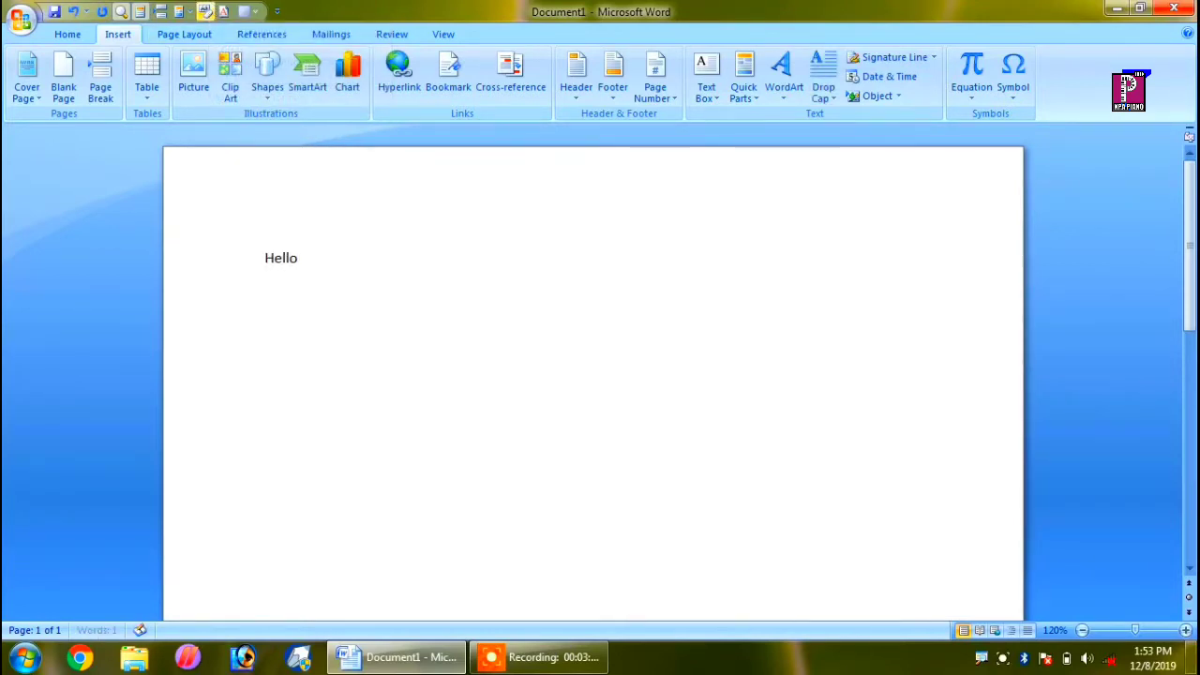
text(h y)
text(his)
key(BackSpace)
key(BackSpace)
key(BackSpace)
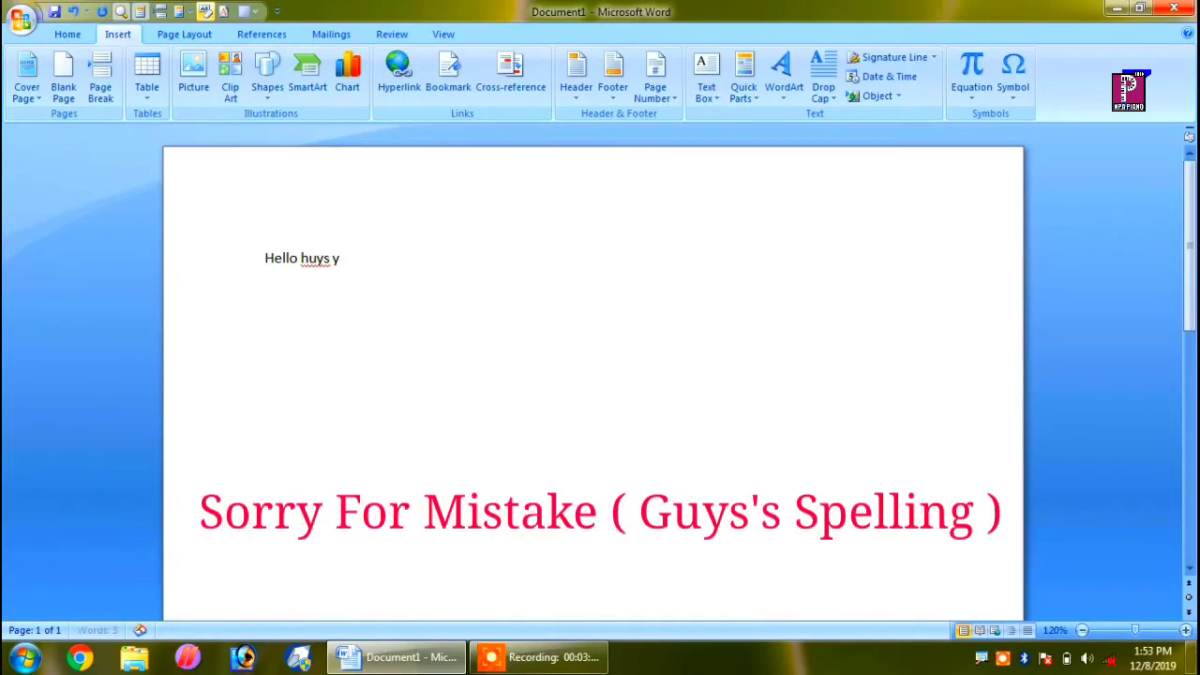
text(this is )
text(pradeep kumar)
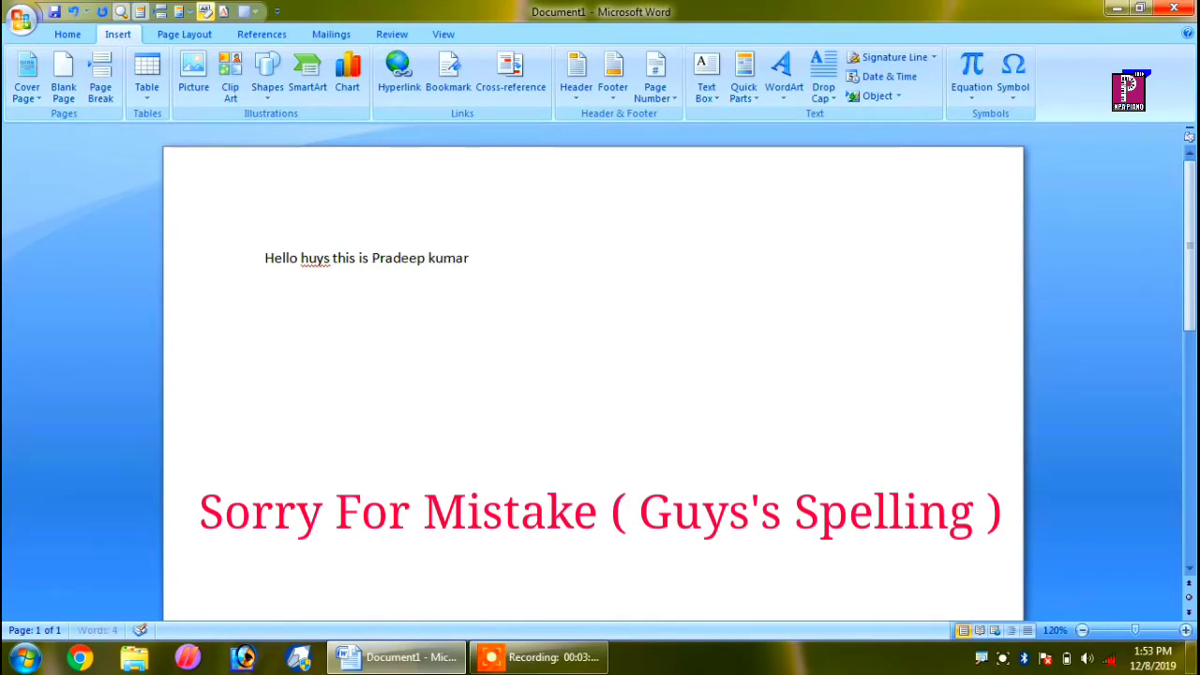
text( bharti )
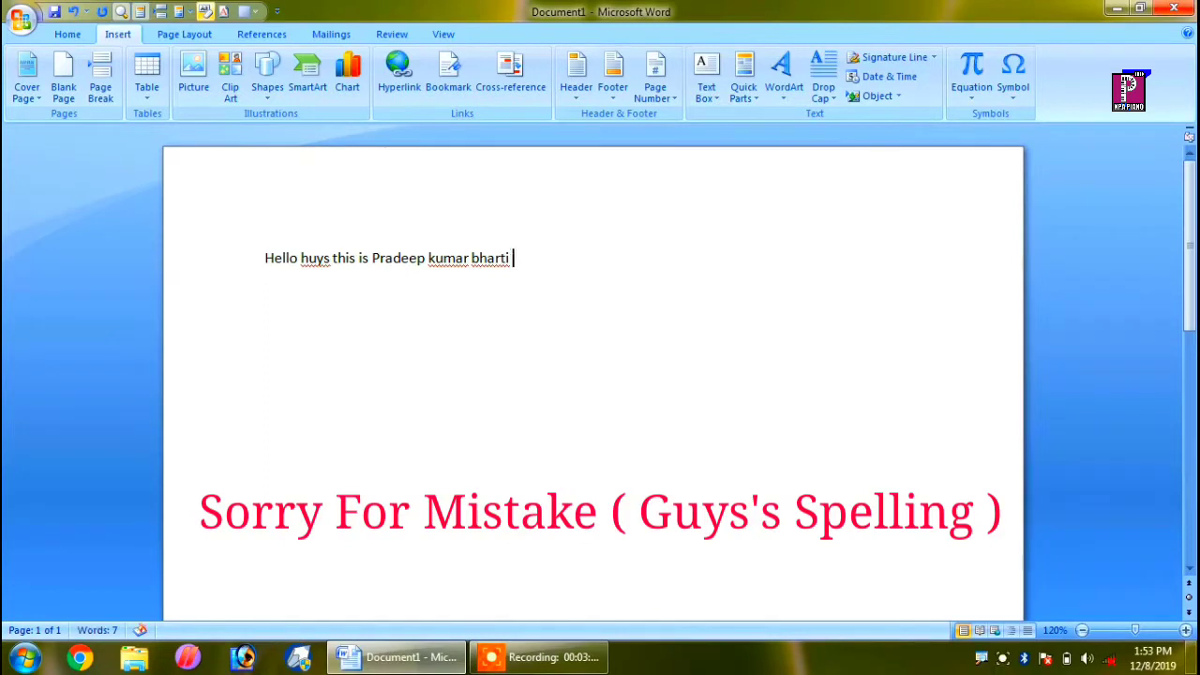
text(.........)
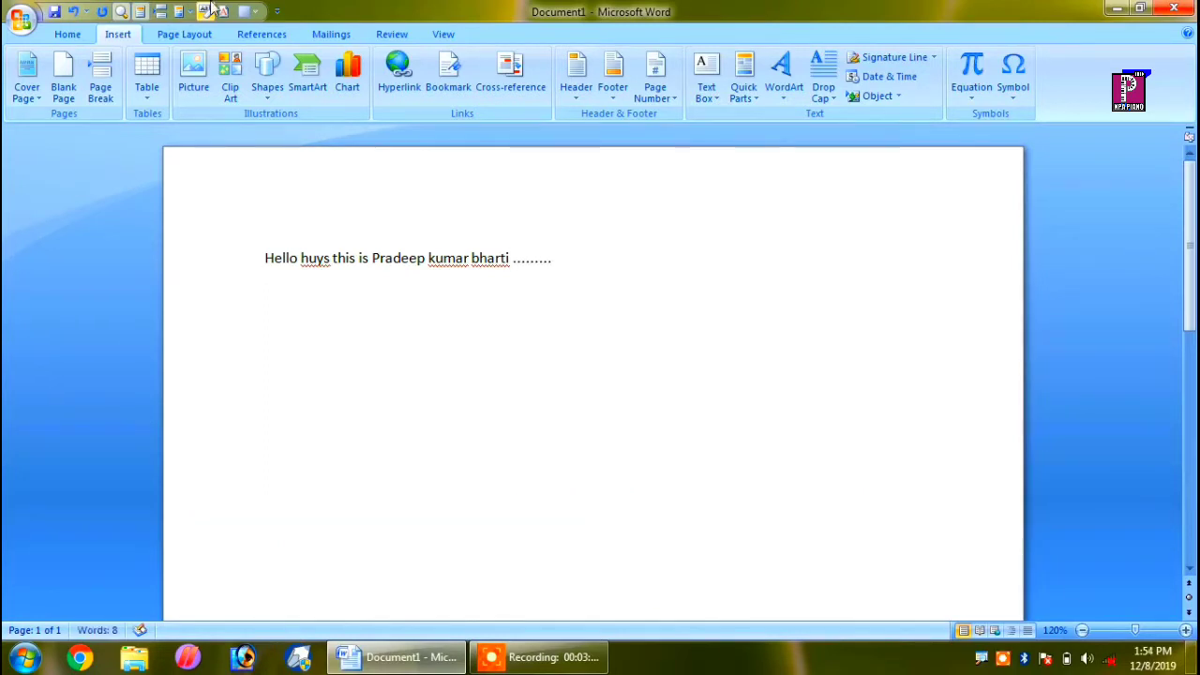
Step: Copy the greeting and paste it until there are nine identical lines, ending at line six
key(ctrl+a)
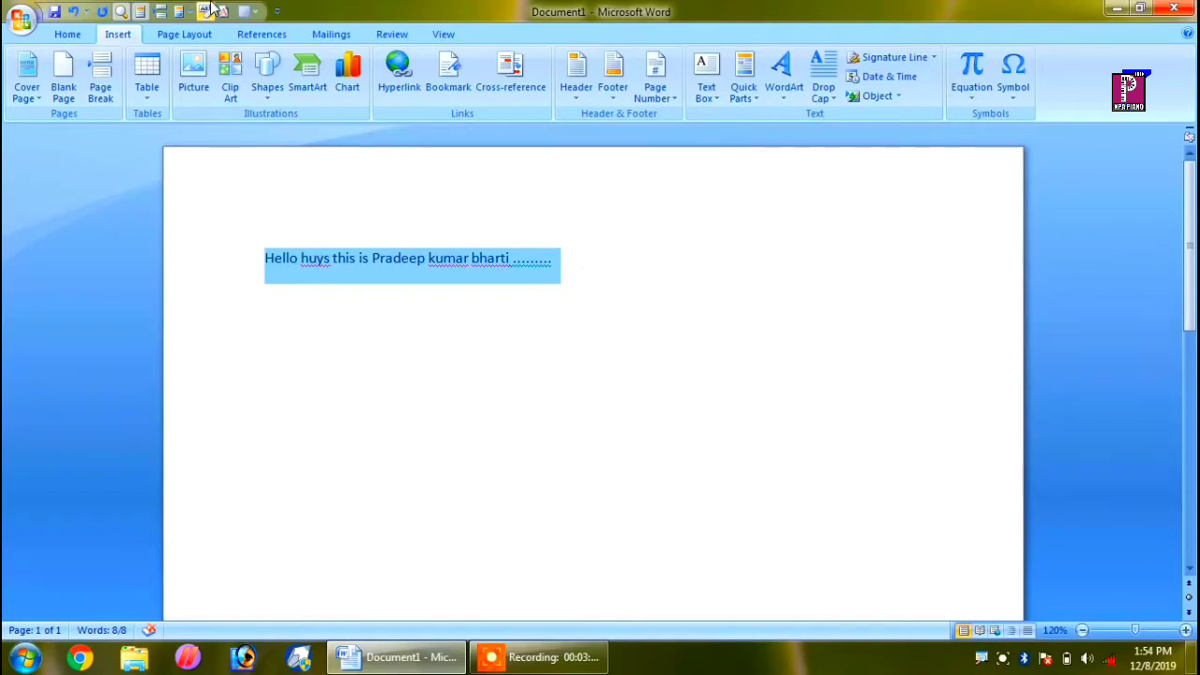
click(206, 9)
key(ctrl+v)
key(ctrl+v)
key(ctrl+v)
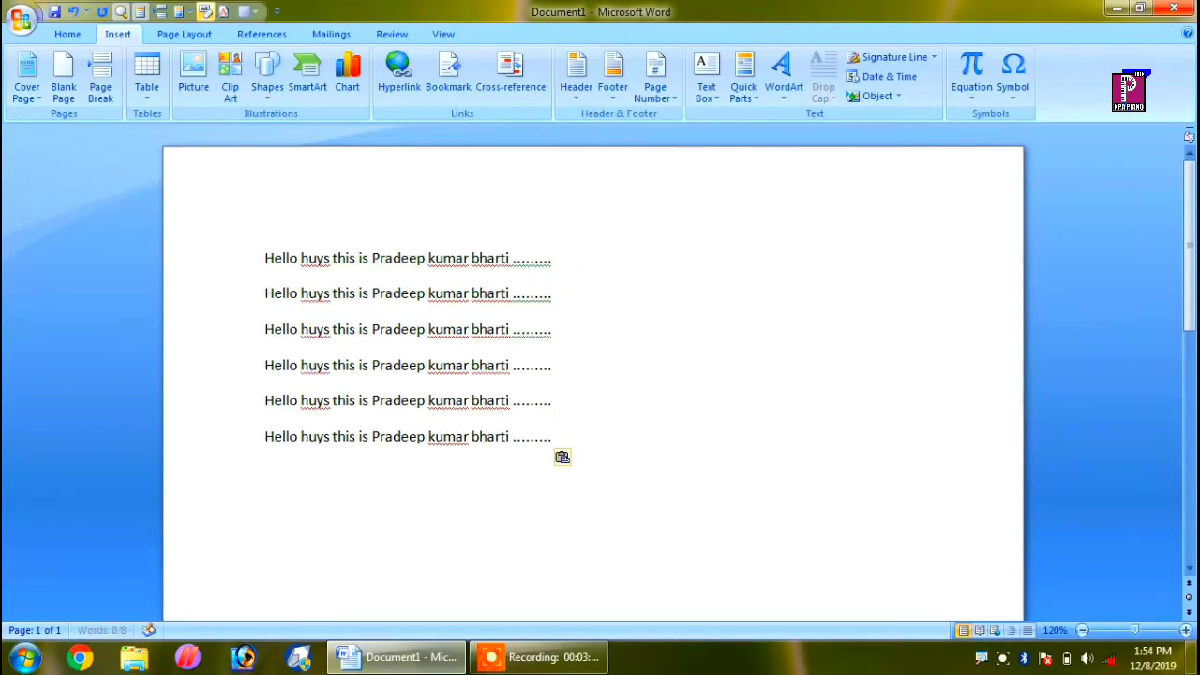
key(ctrl+v)
key(ctrl+v)
text(Hello huys this is Pradeep kumar bharti .........)
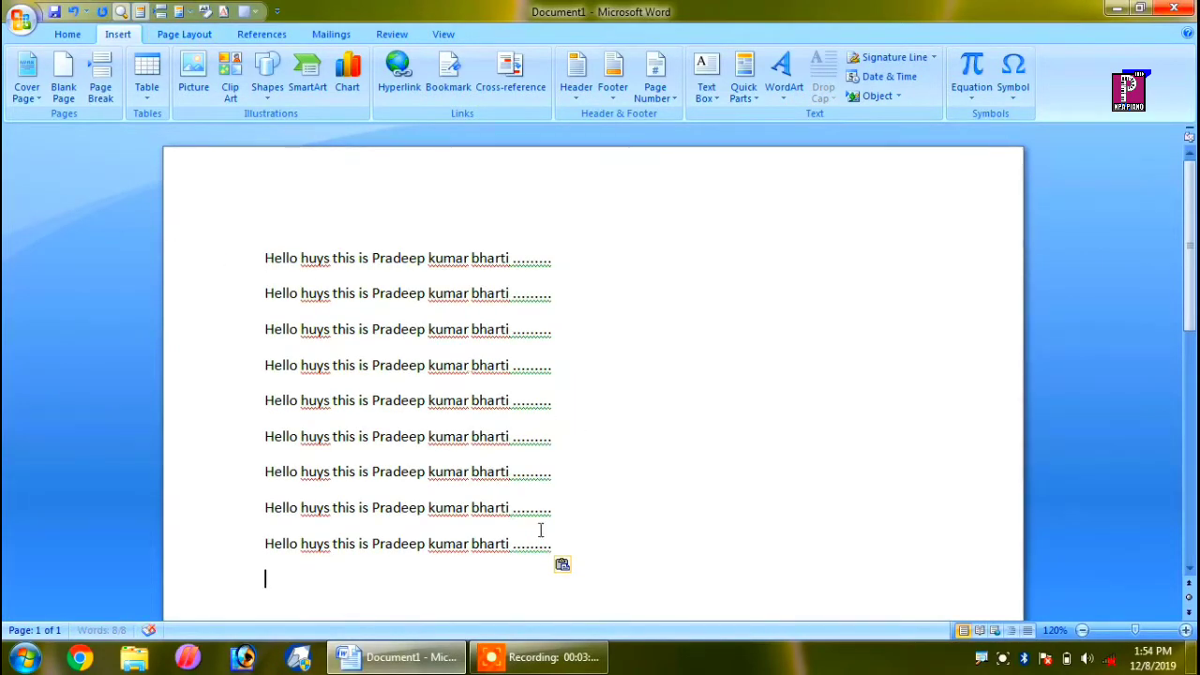
click(564, 443)
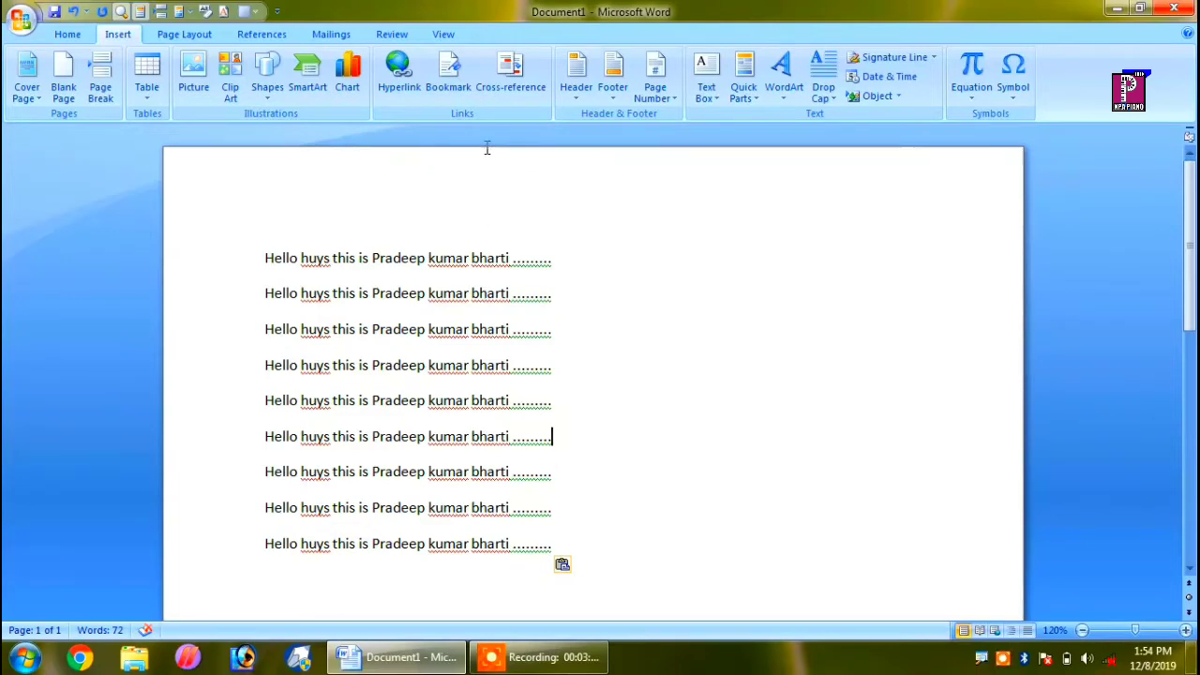
Step: Create a bookmark named 'xyz' at the insertion point after line six
click(448, 75)
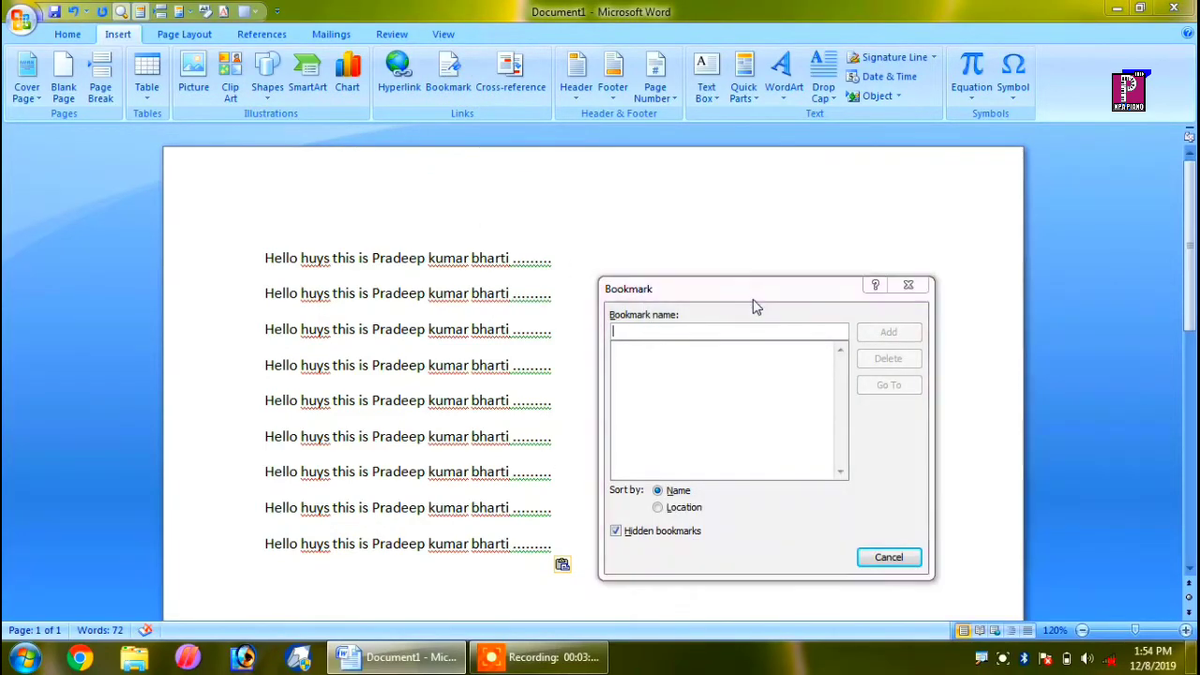
drag(754, 302, 740, 194)
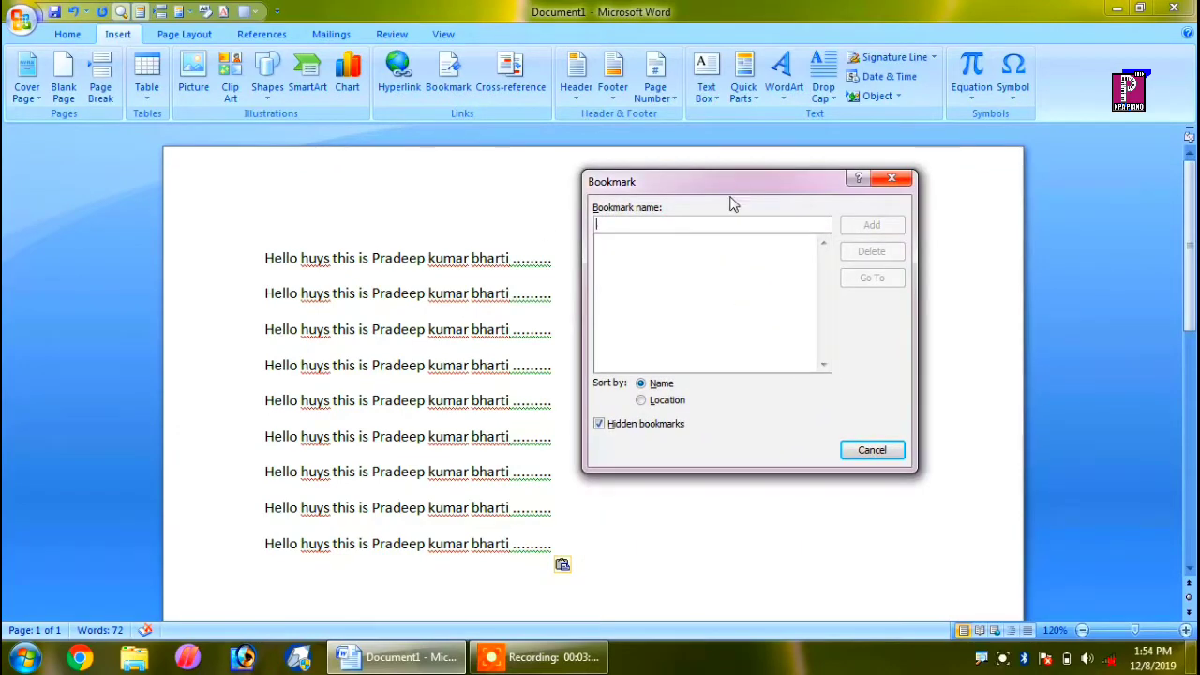
text(xyz)
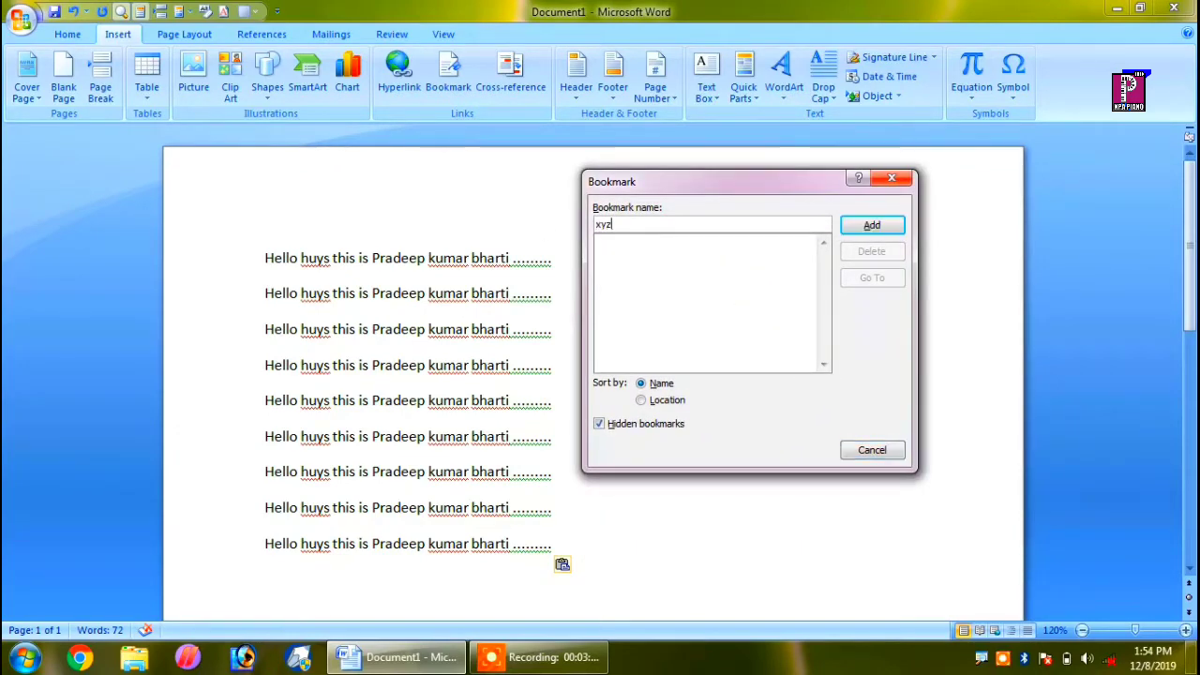
click(874, 225)
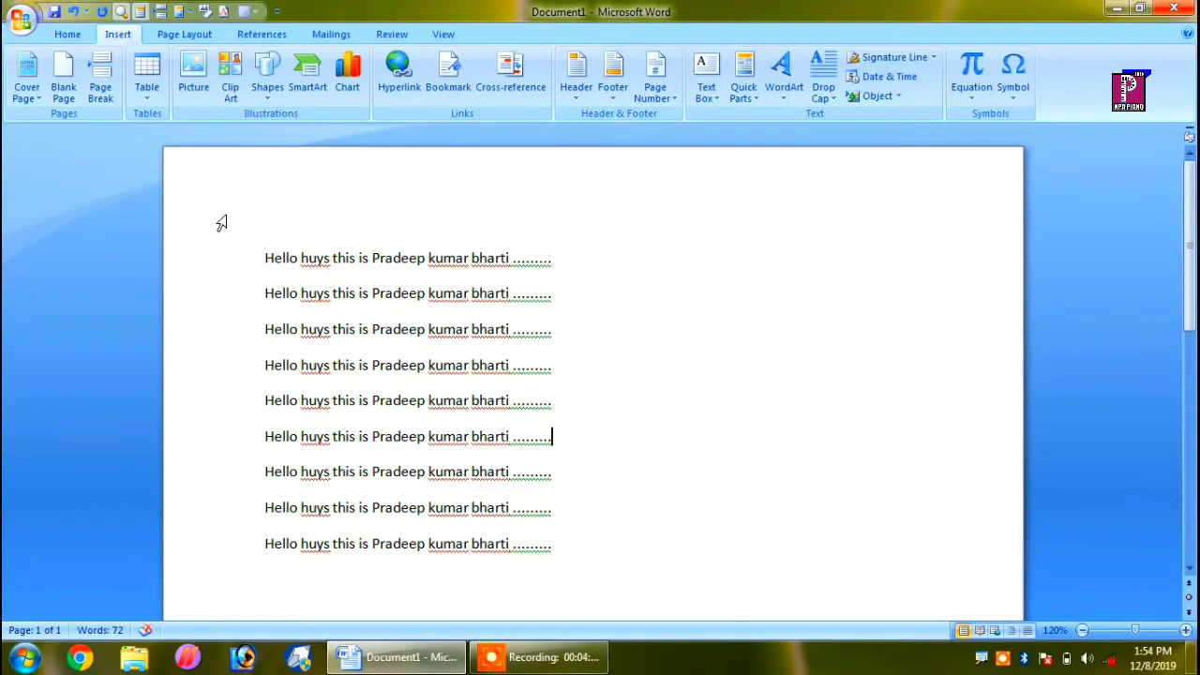
click(268, 260)
click(281, 329)
click(287, 401)
click(271, 260)
click(448, 75)
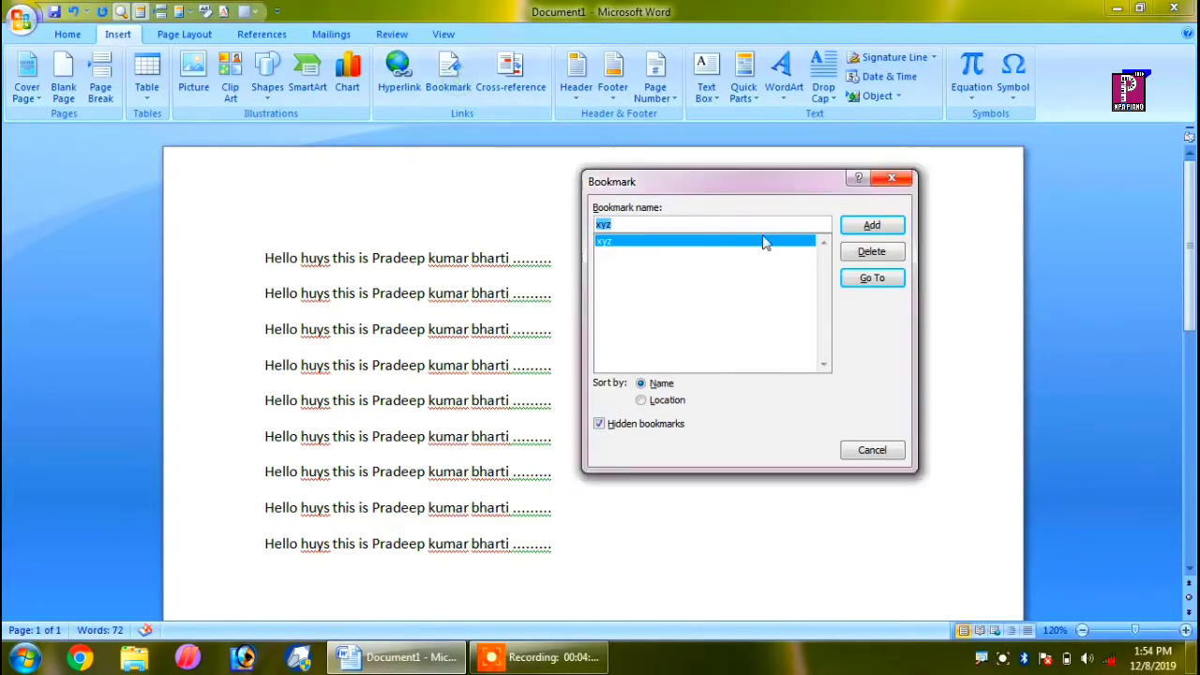
click(872, 277)
click(892, 179)
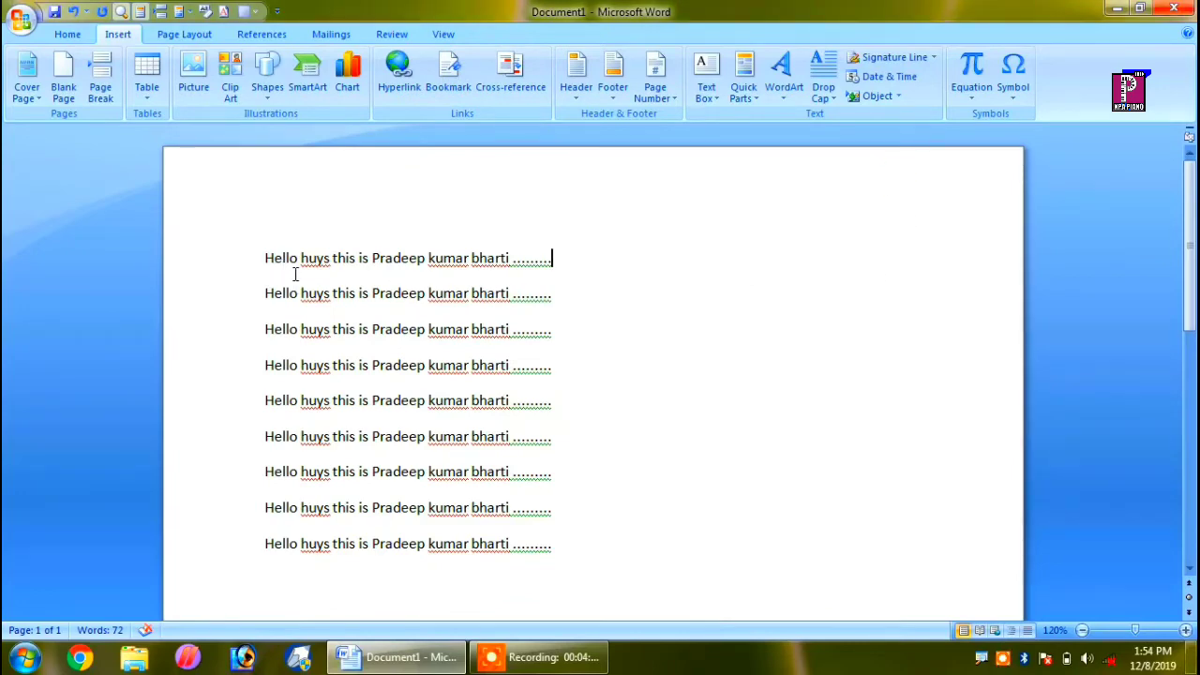
click(267, 259)
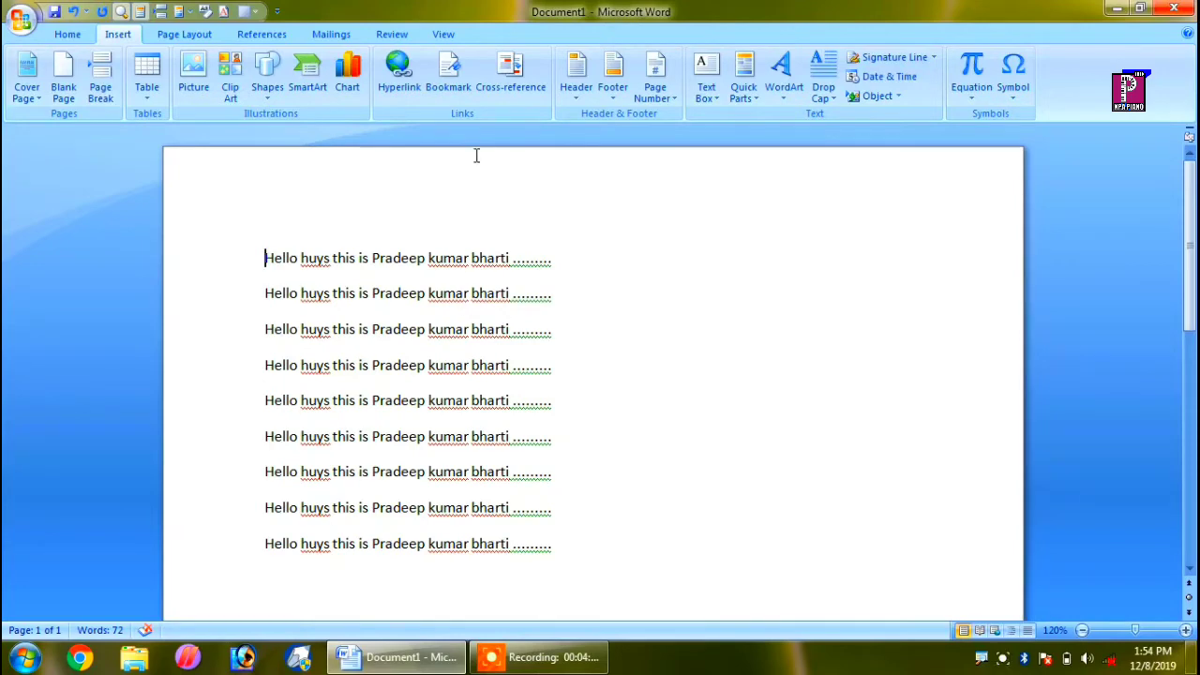
click(447, 70)
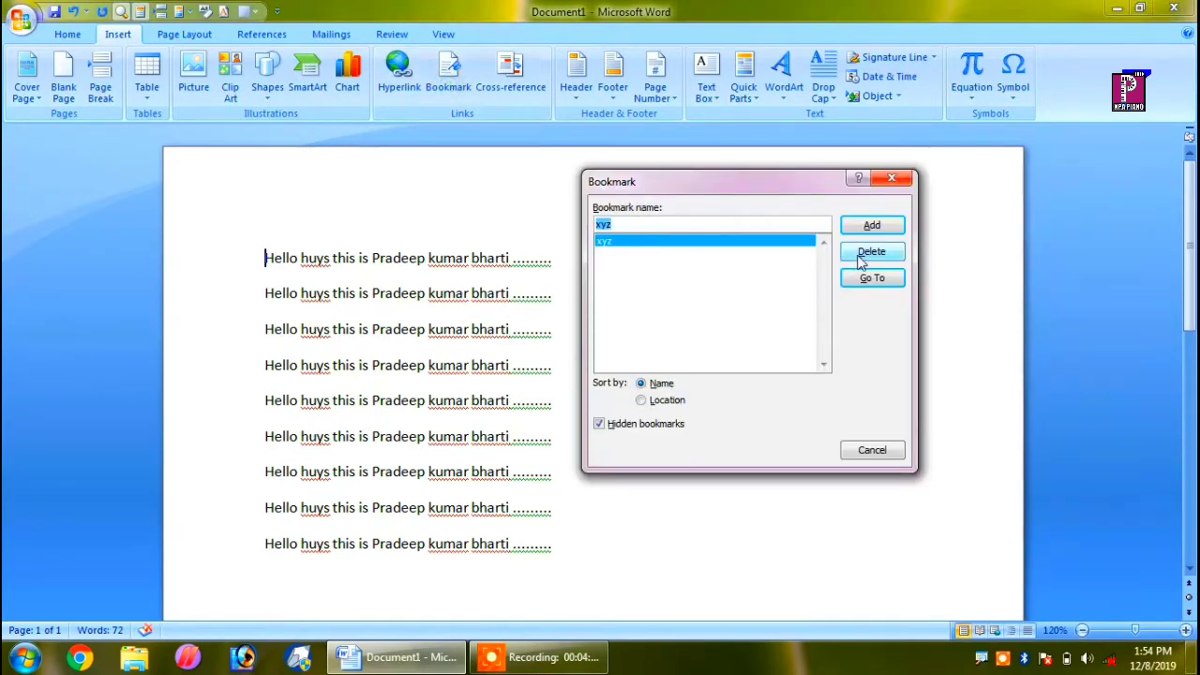
click(884, 277)
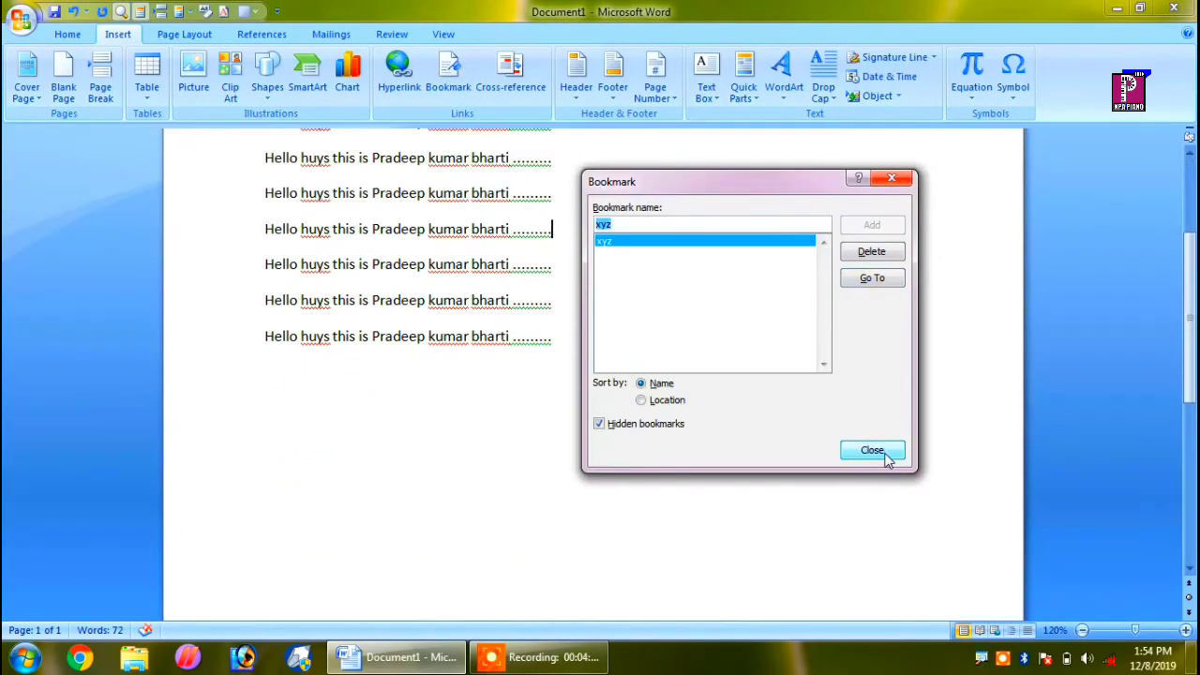
click(872, 451)
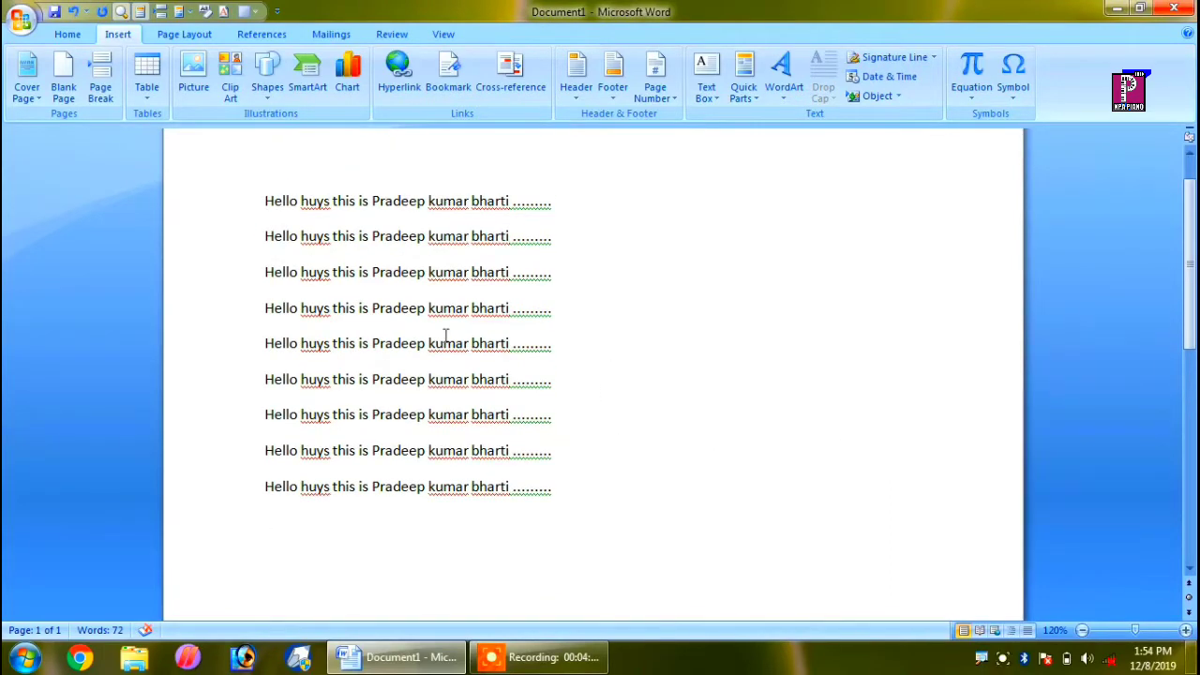
click(270, 198)
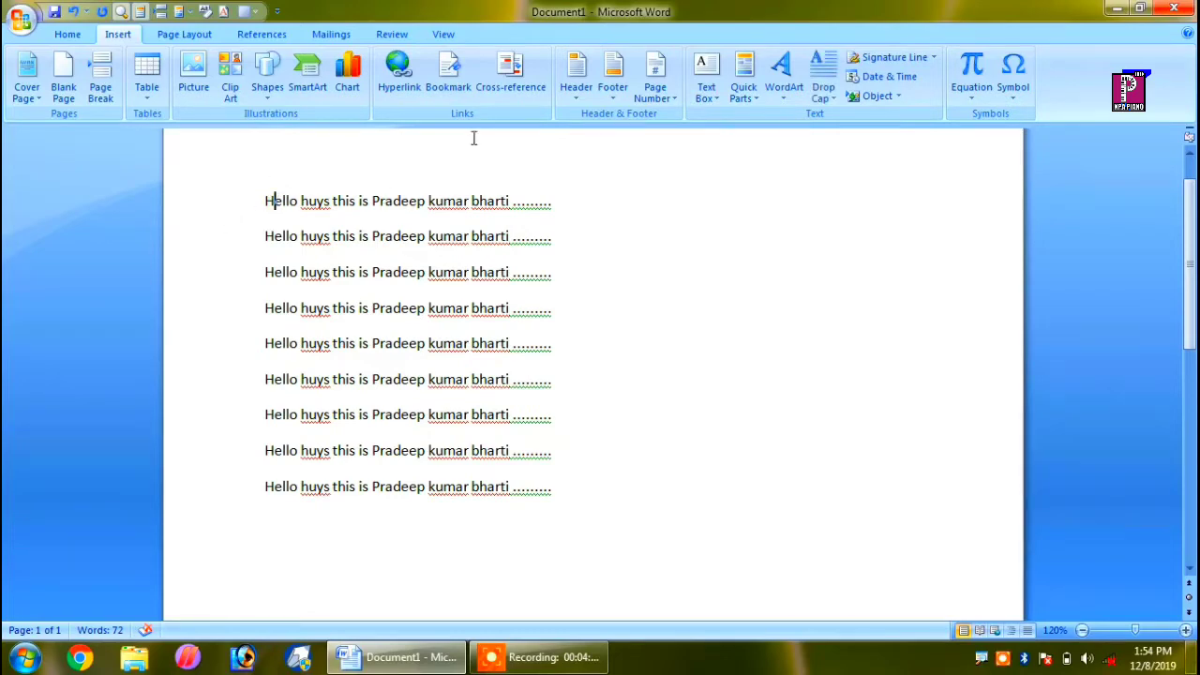
click(448, 74)
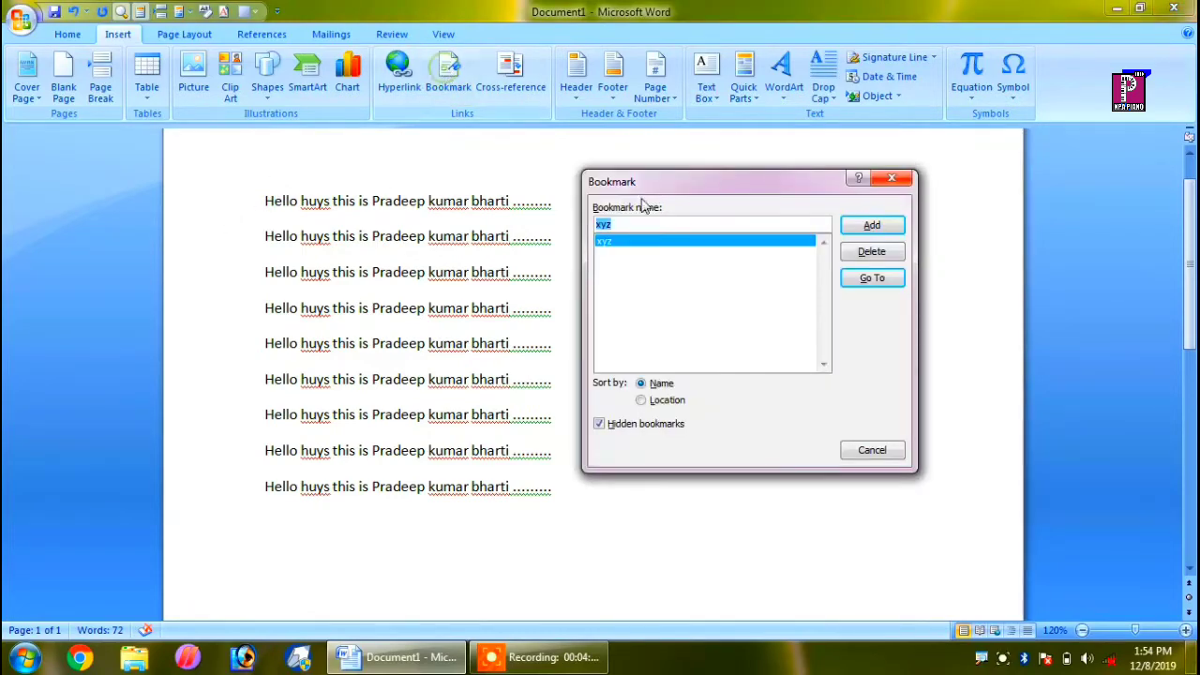
click(889, 280)
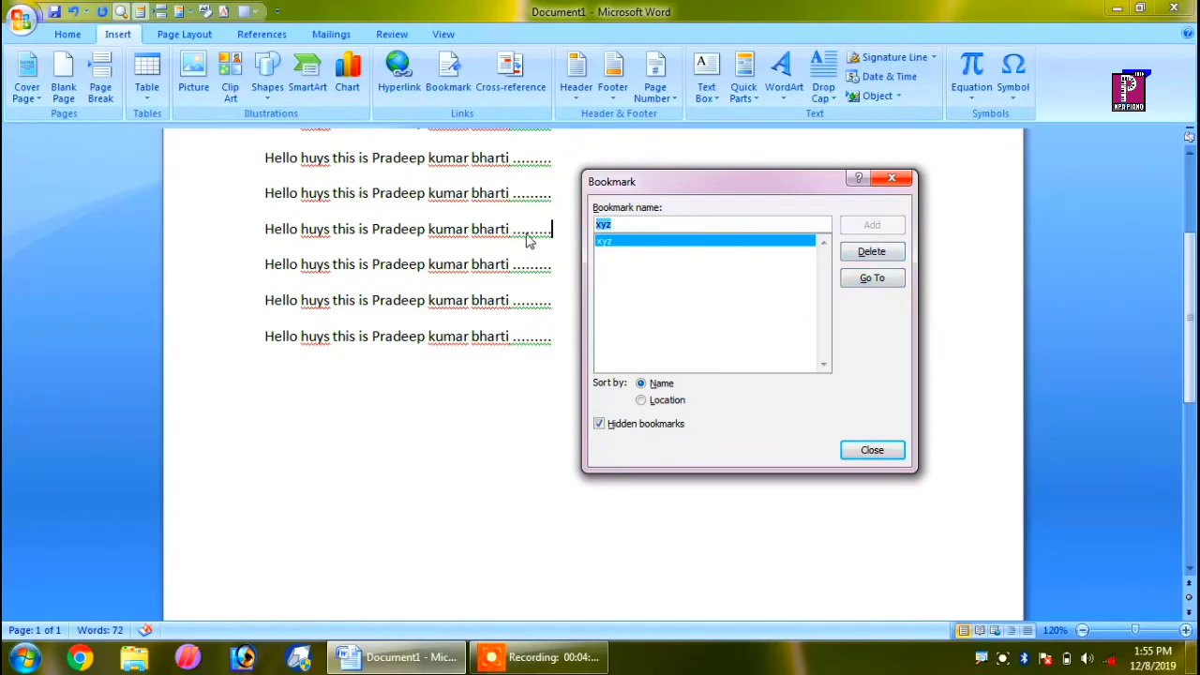
click(893, 181)
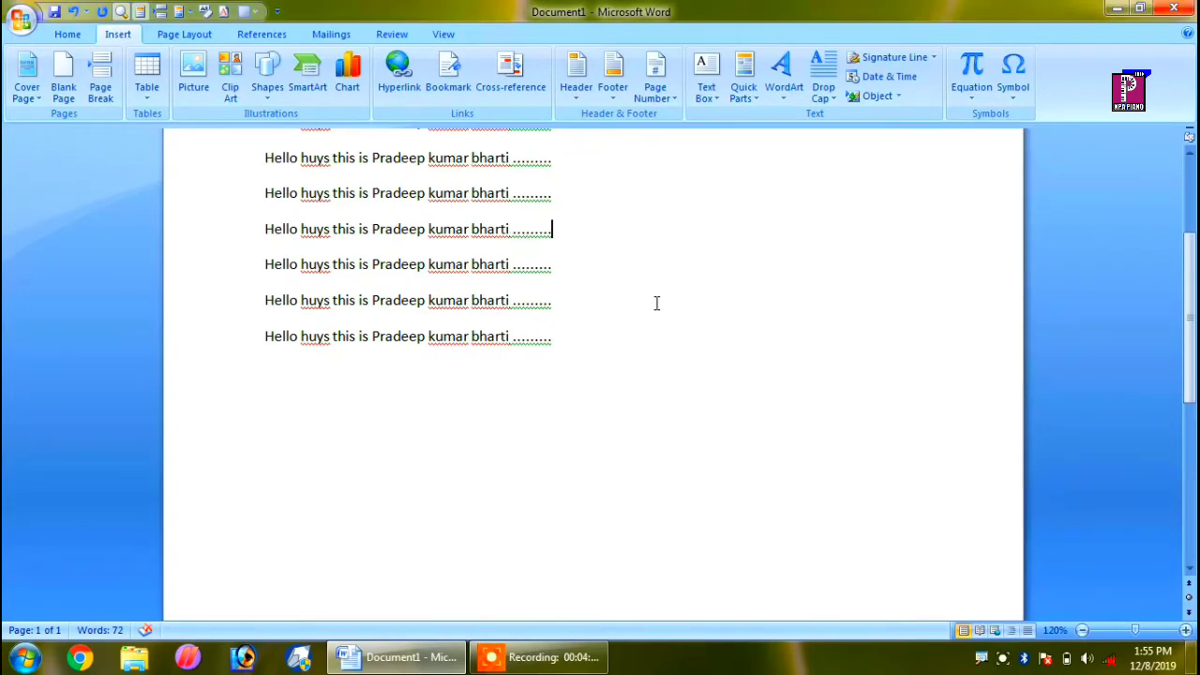
scroll(647, 337, up, 2)
scroll(665, 394, up, 2)
scroll(679, 453, up, 1)
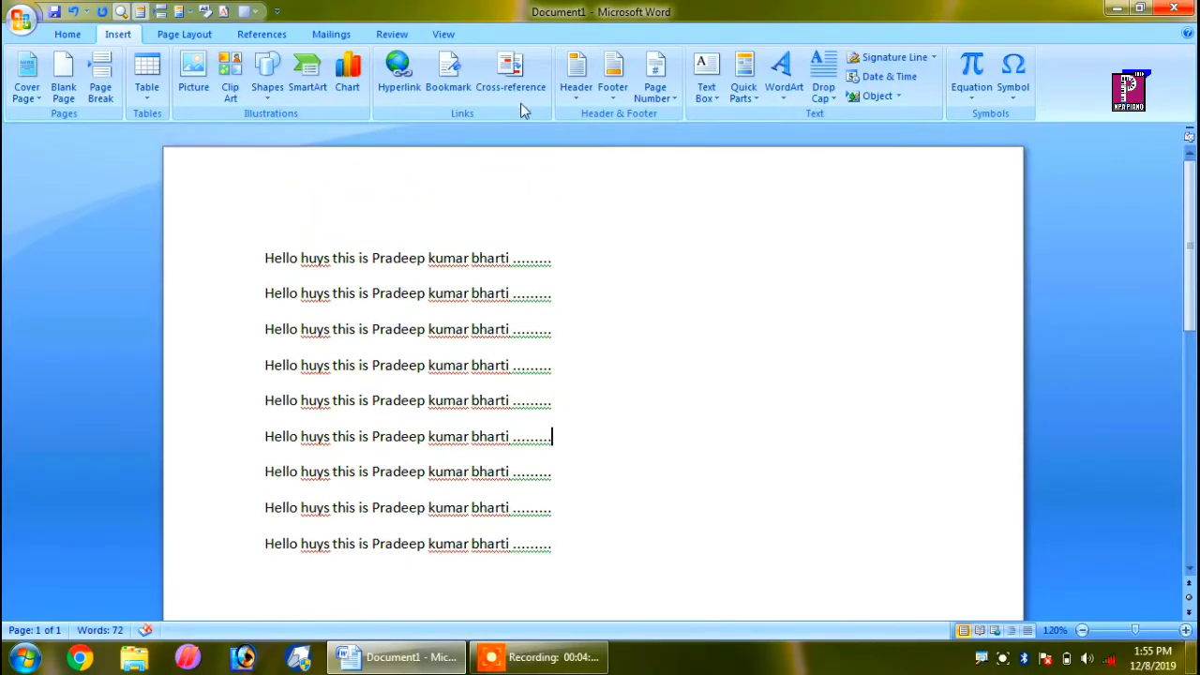
Step: Delete all nine greeting lines, then browse the reference types in the Cross-reference dialog
triple_click(188, 260)
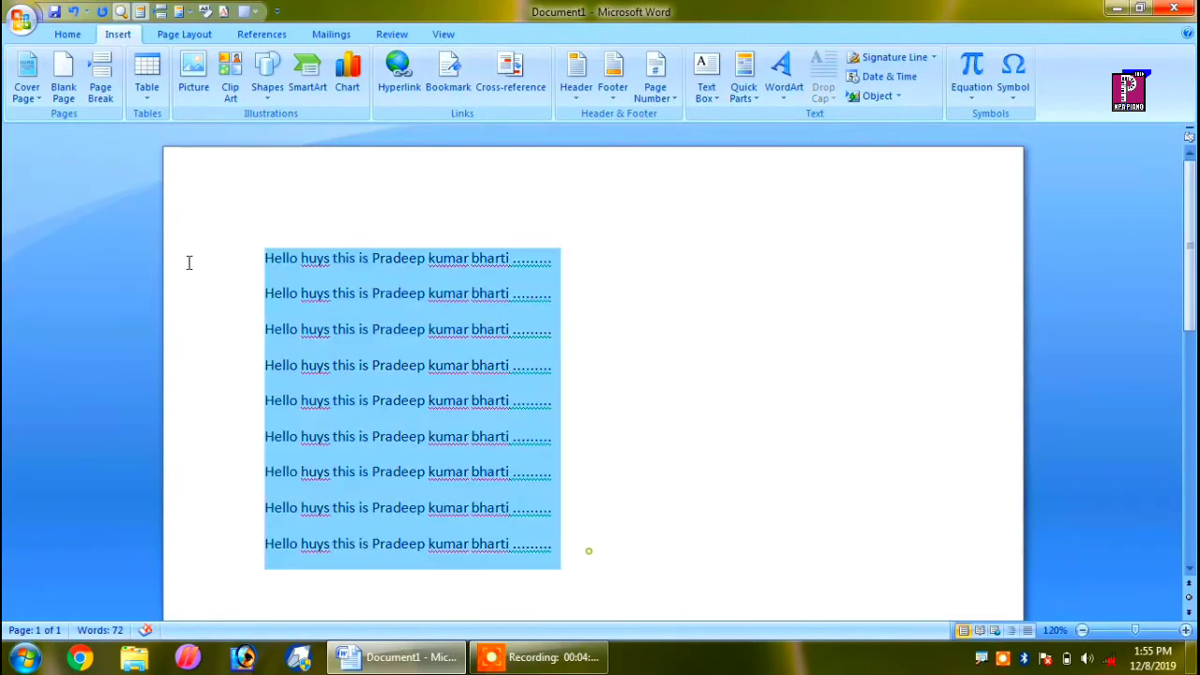
key(Delete)
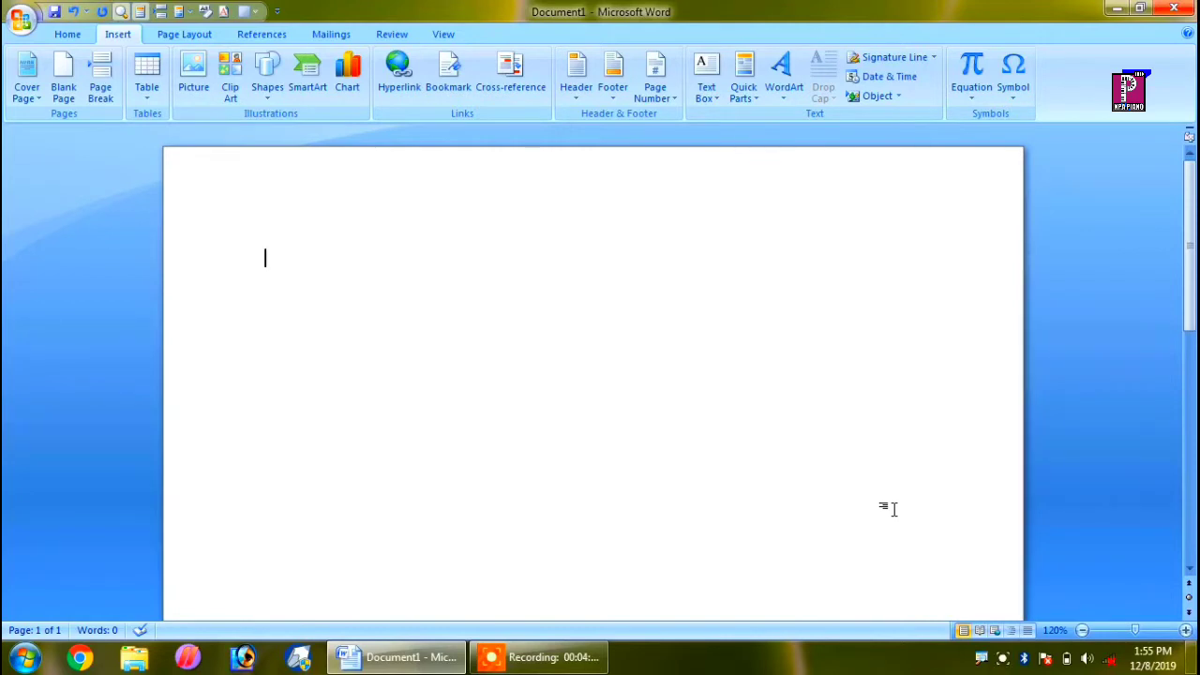
click(513, 84)
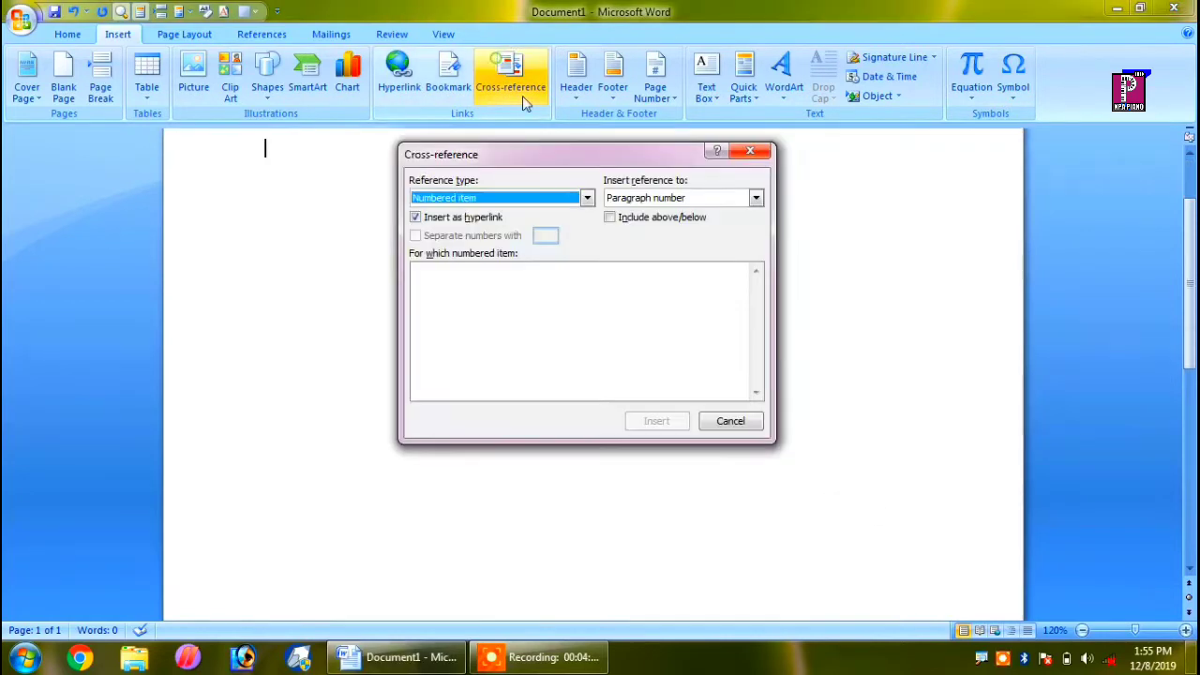
click(549, 200)
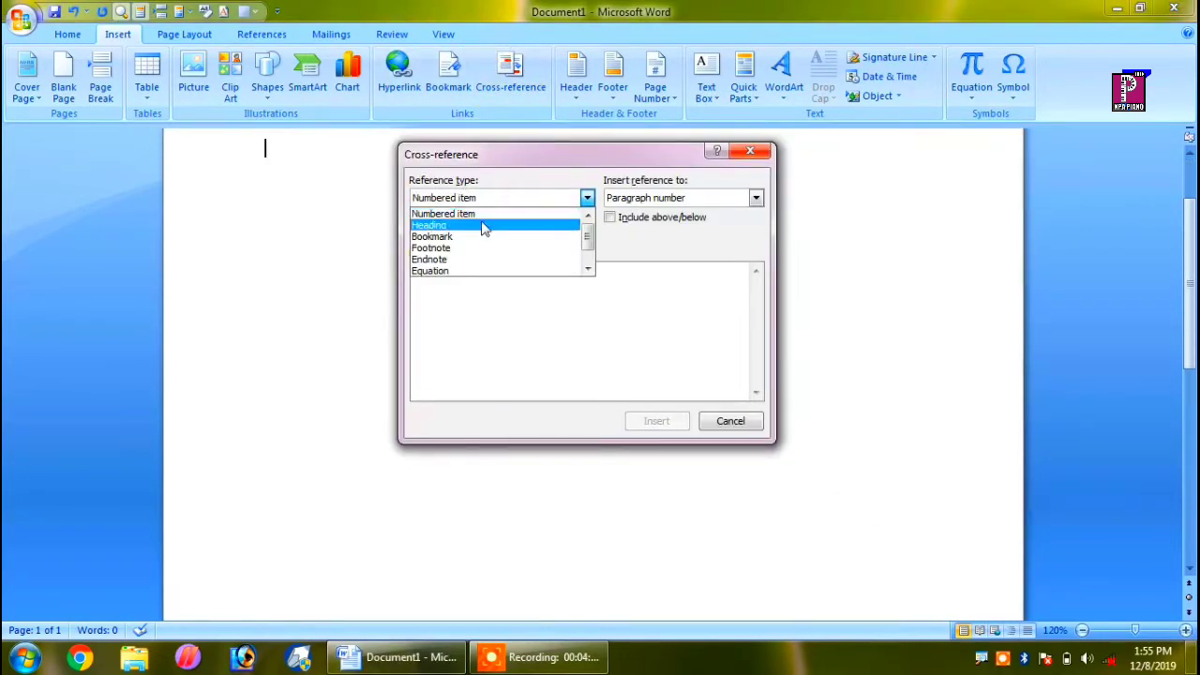
click(525, 213)
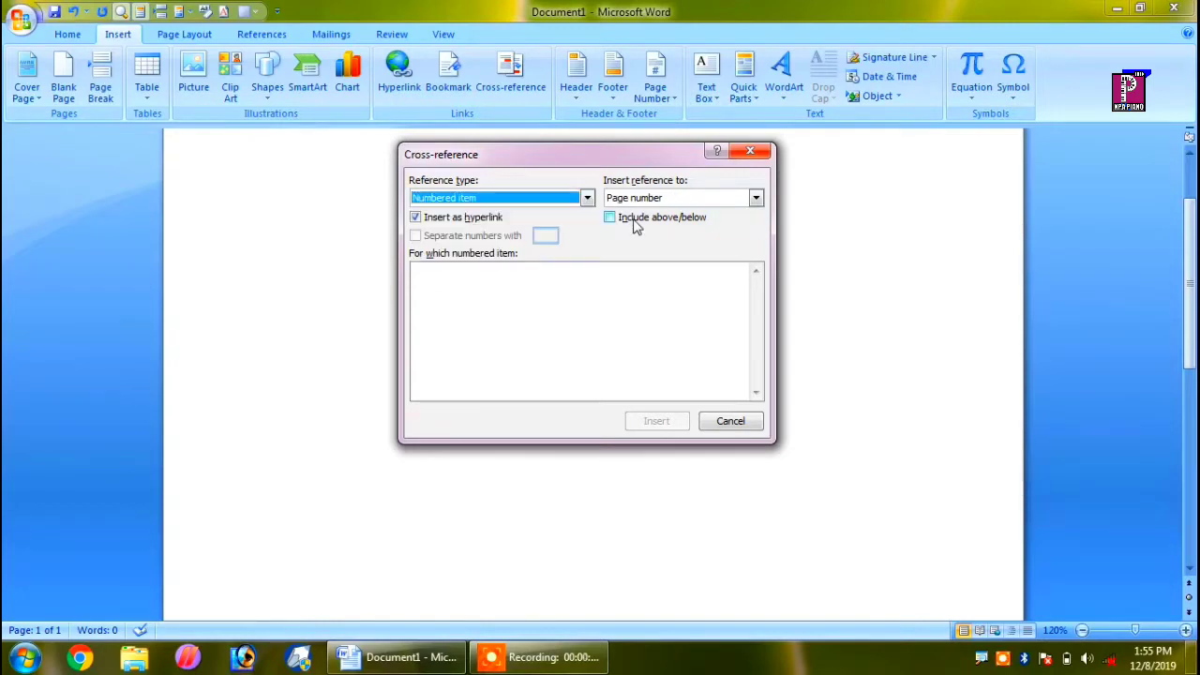
click(575, 206)
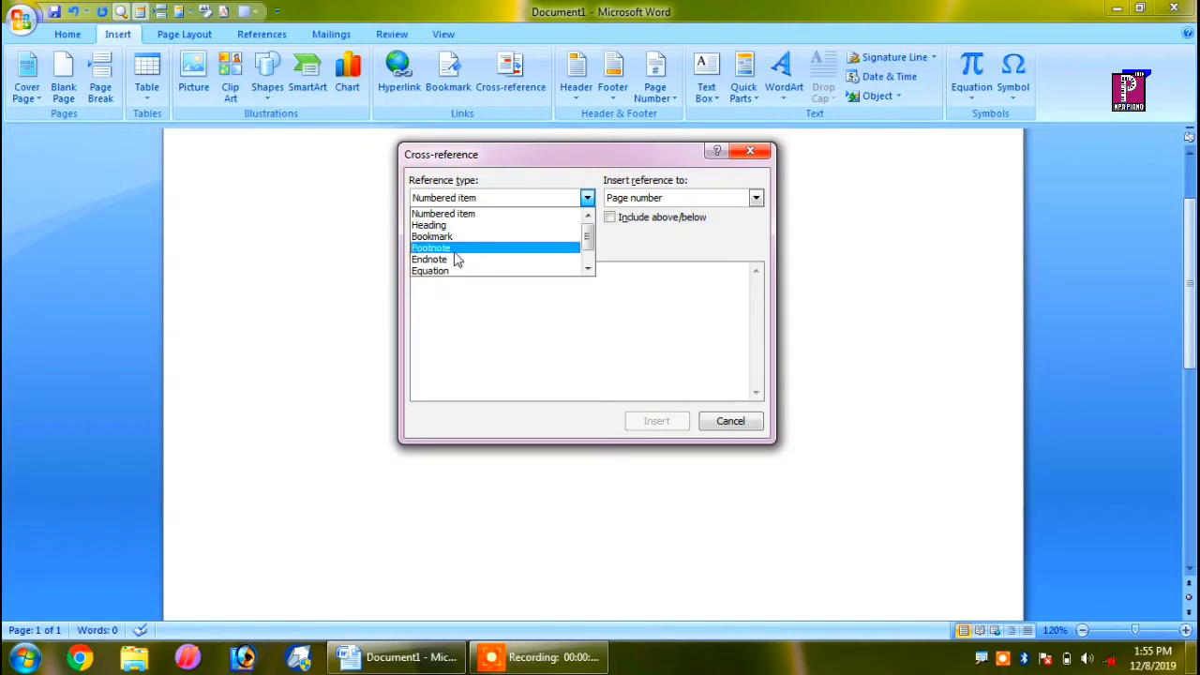
scroll(478, 253, down, 1)
scroll(476, 259, down, 1)
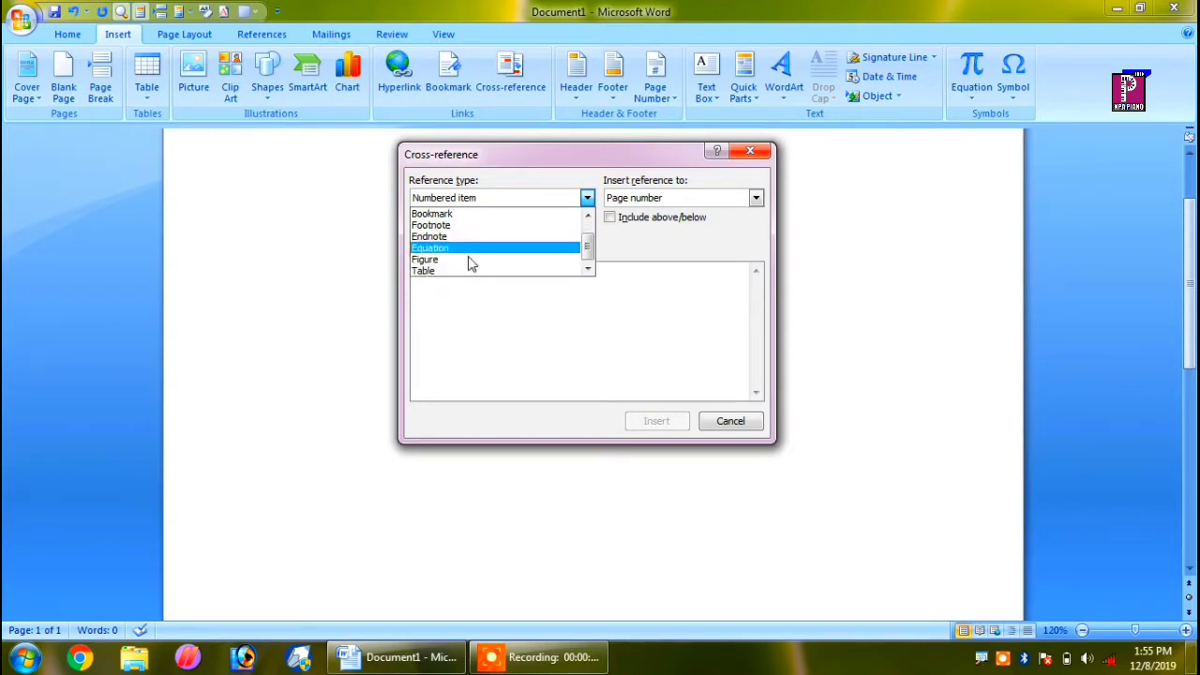
scroll(469, 269, up, 2)
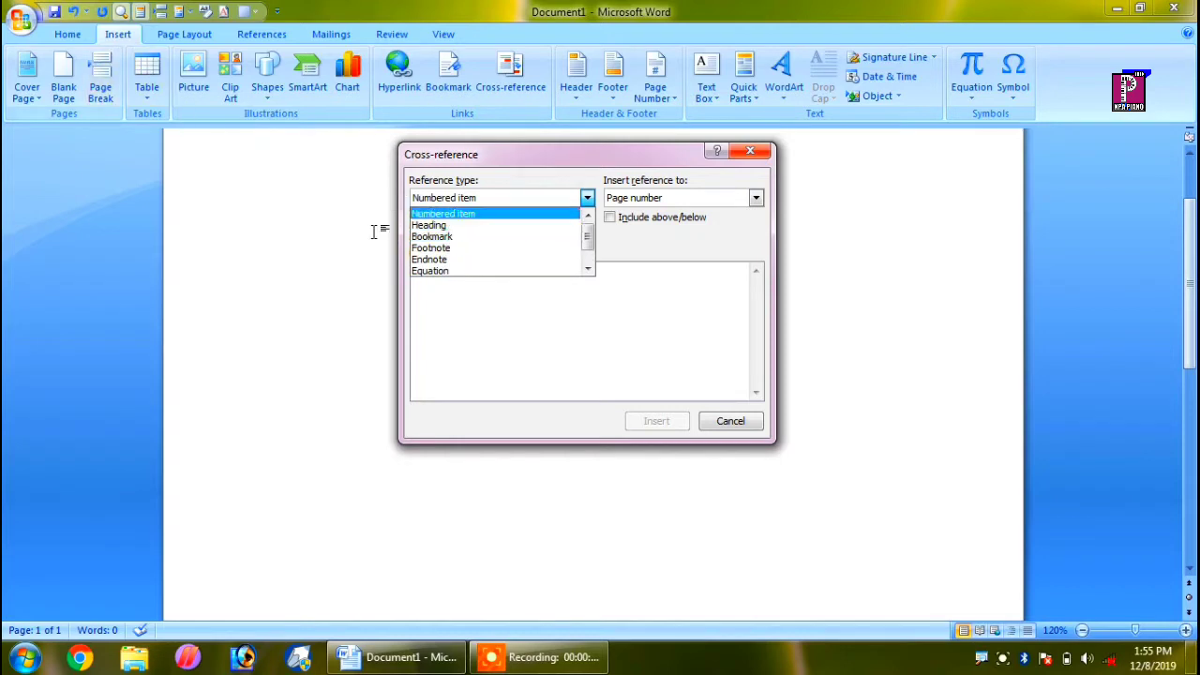
Step: Close the Cross-reference dialog without inserting anything
click(741, 423)
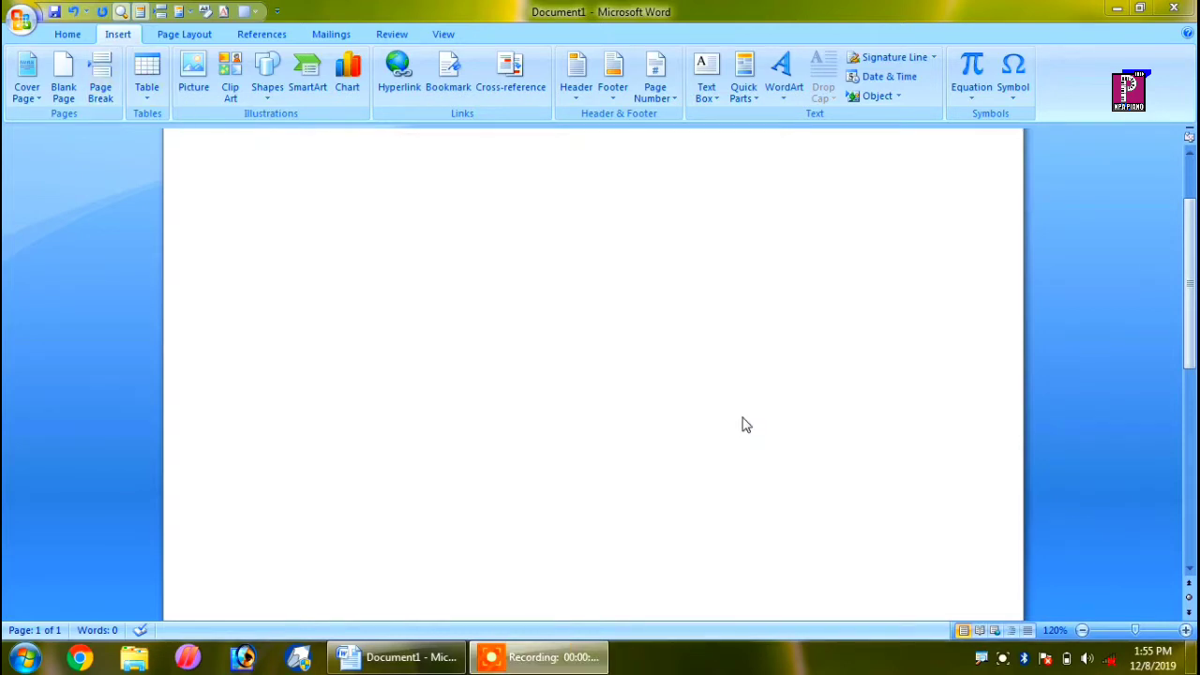
scroll(670, 342, down, 7)
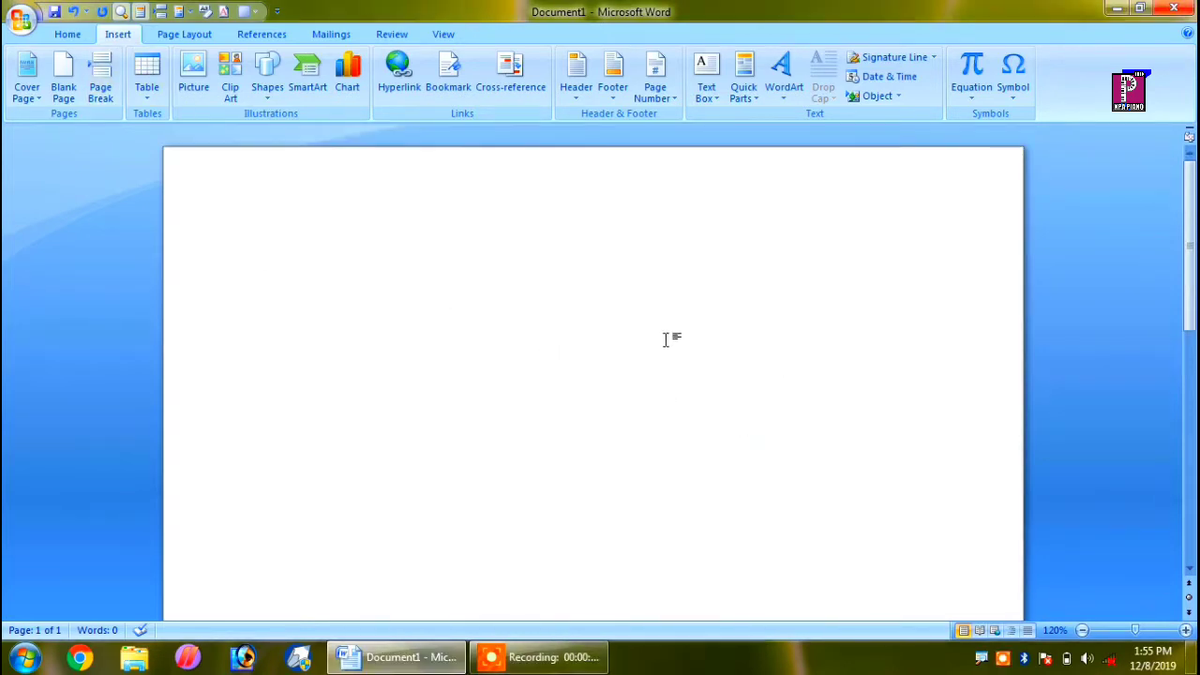
scroll(418, 266, up, 2)
scroll(418, 340, down, 3)
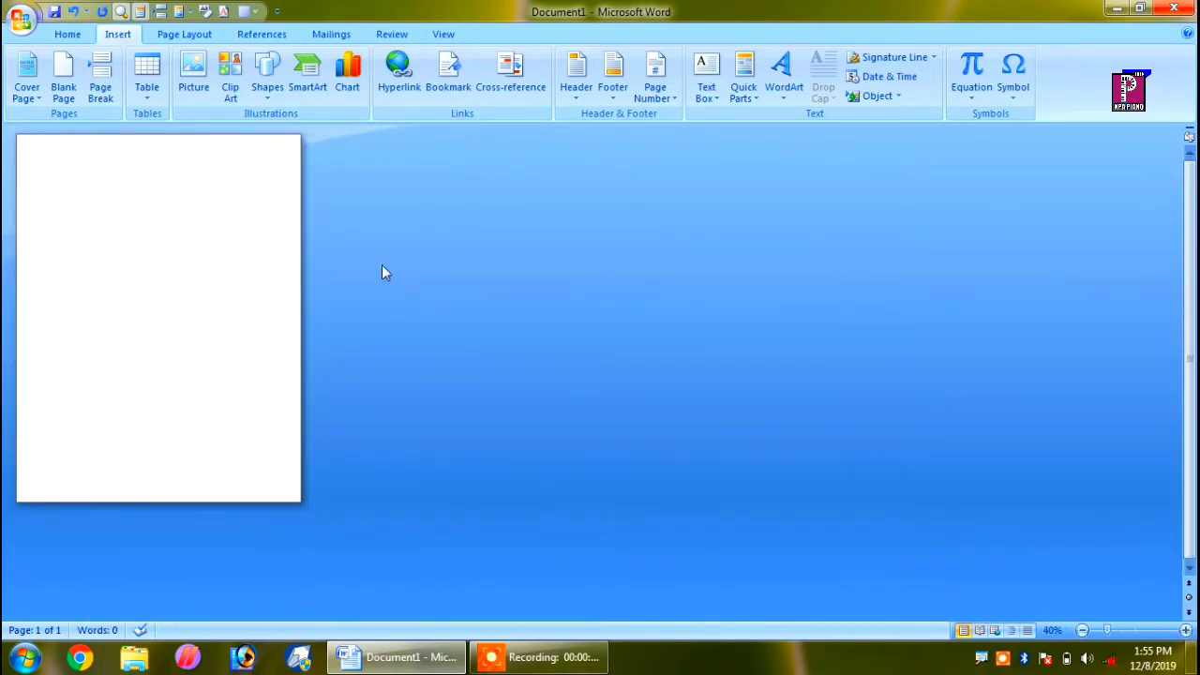
Step: Add blank pages and delete the extras so the document is exactly two pages
click(62, 94)
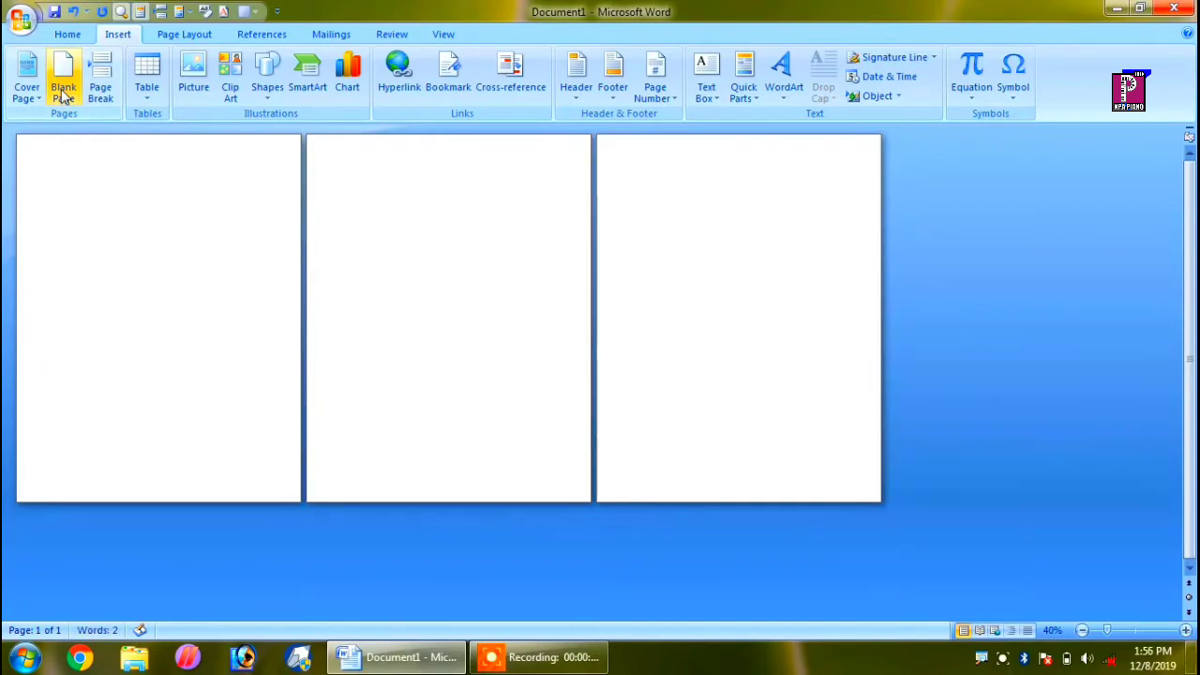
click(63, 94)
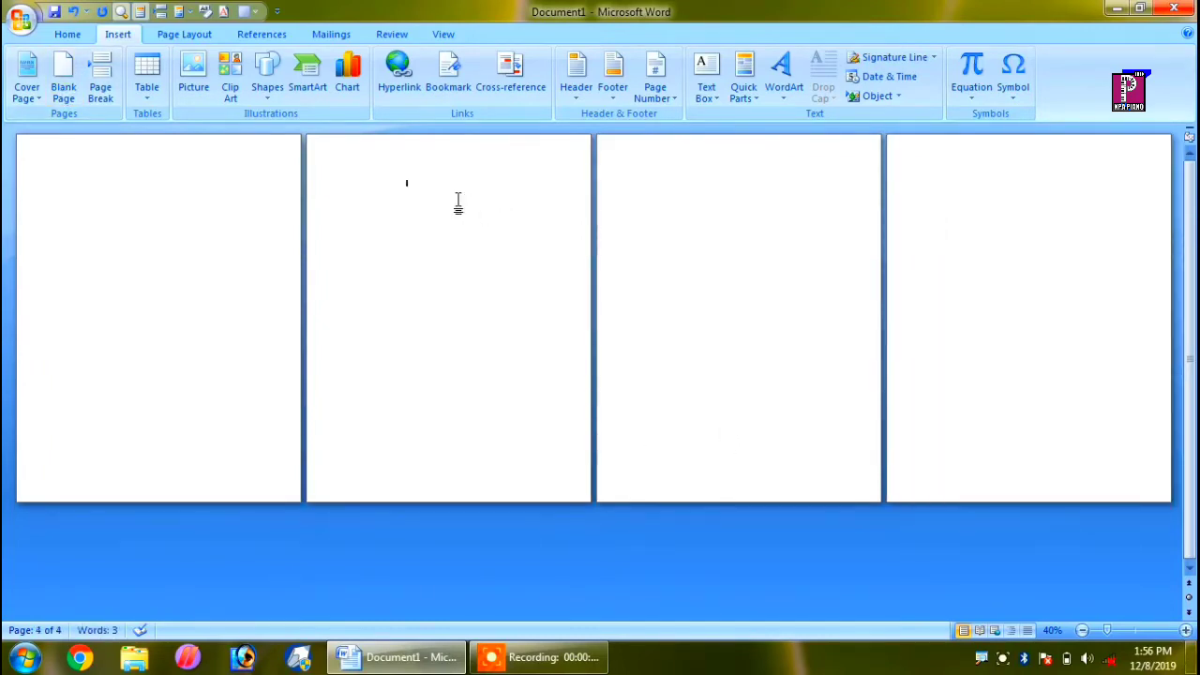
key(Delete)
key(Delete)
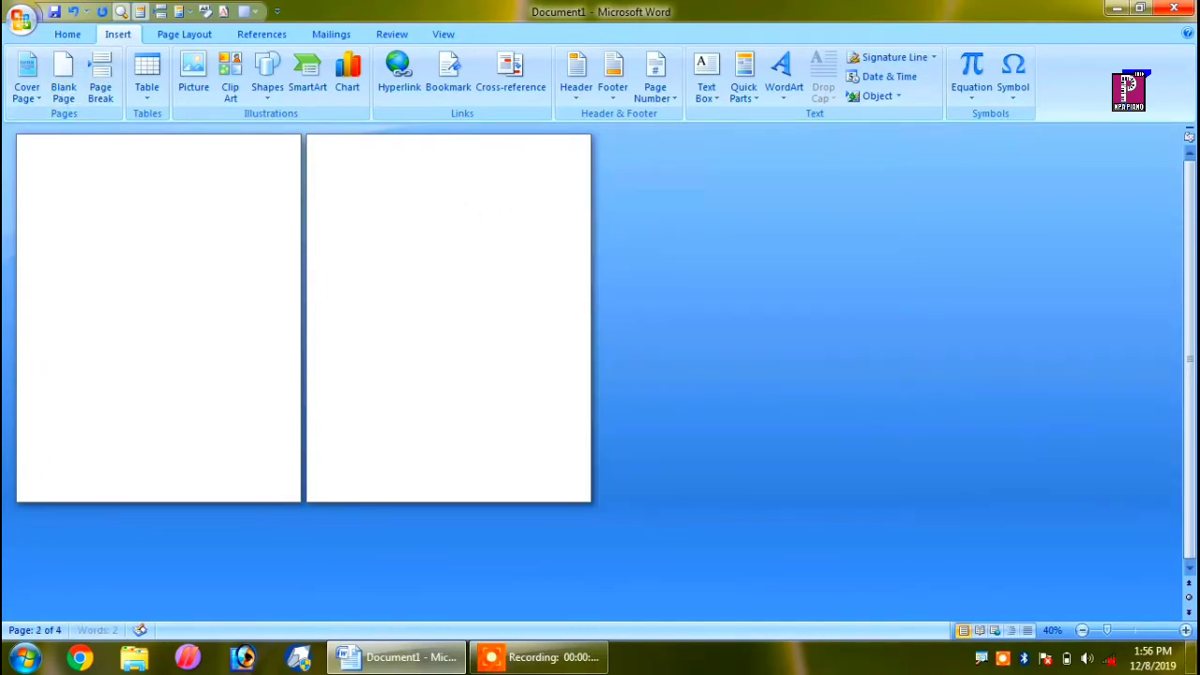
click(375, 197)
scroll(528, 241, up, 4)
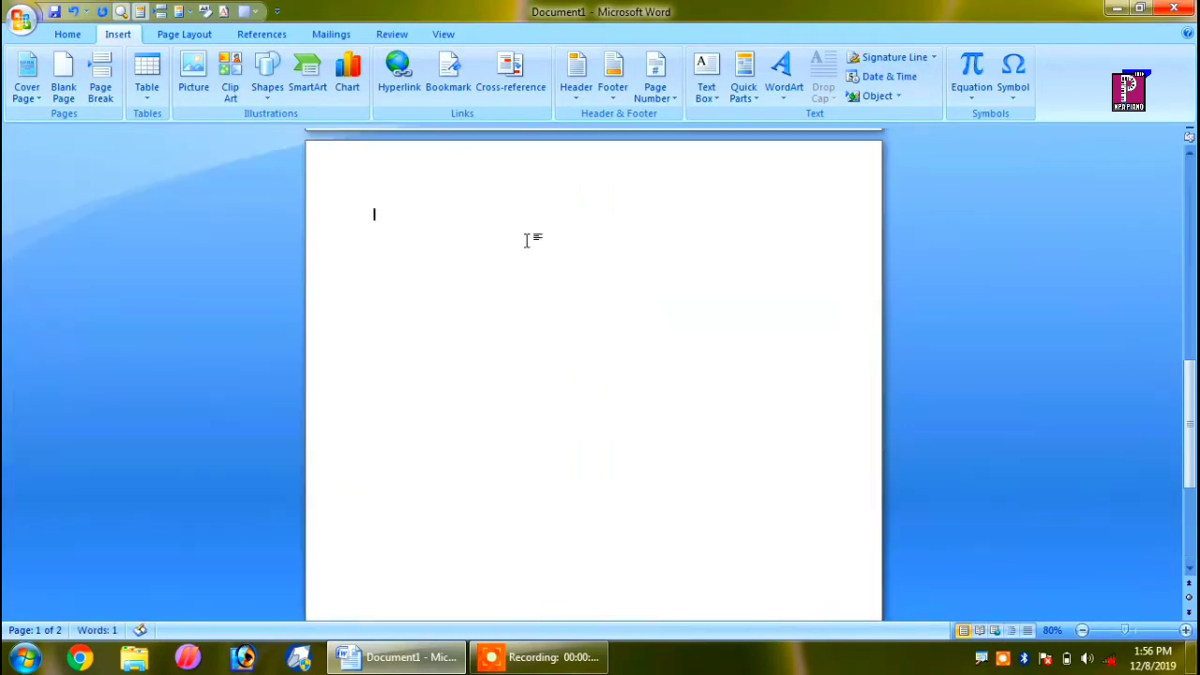
scroll(528, 241, up, 3)
Step: Type the heading 'MS WORD' at the top of page two
scroll(528, 241, up, 1)
click(528, 241)
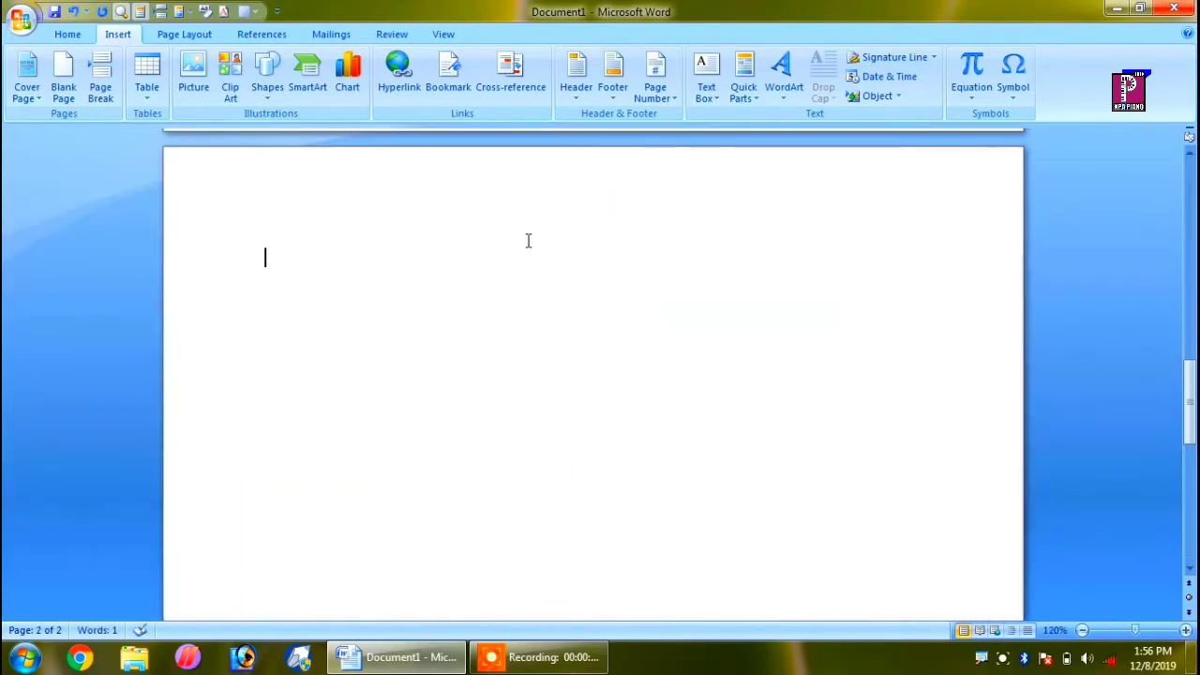
text(w)
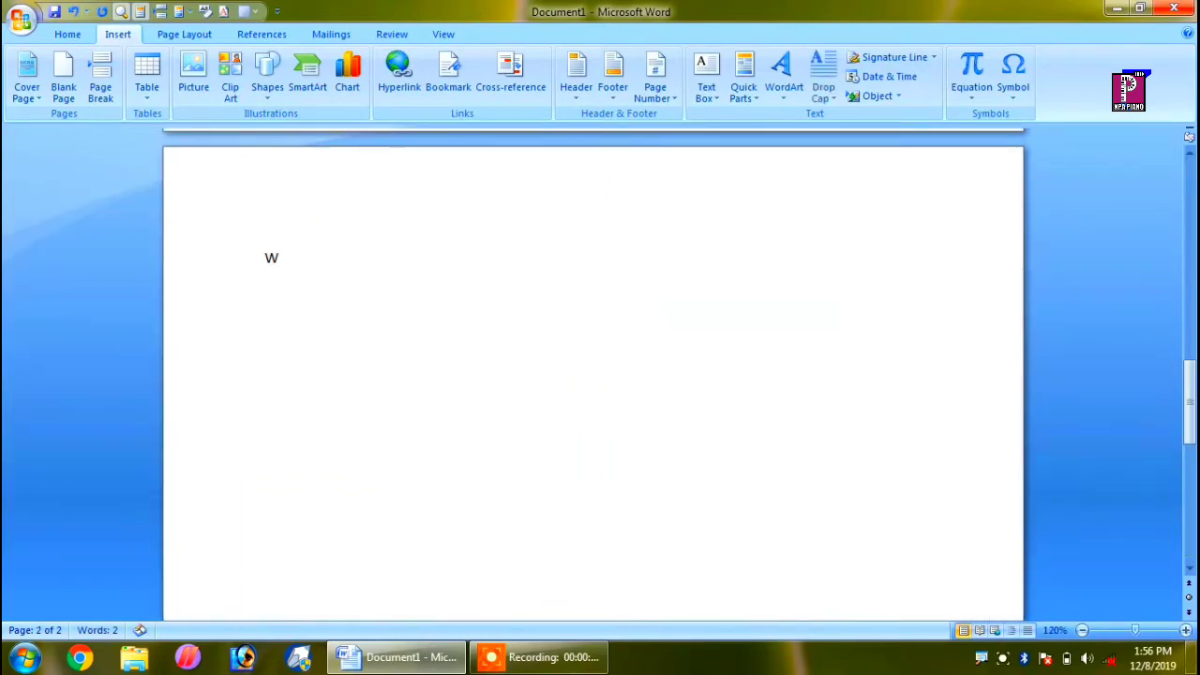
key(BackSpace)
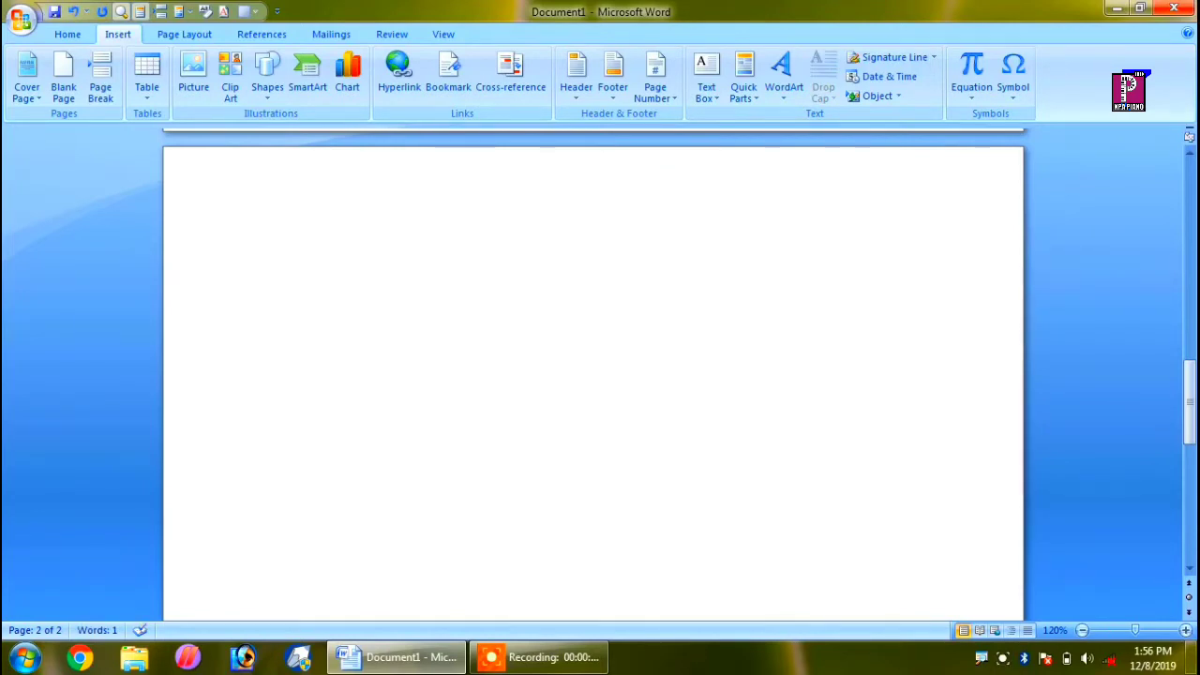
text(MS)
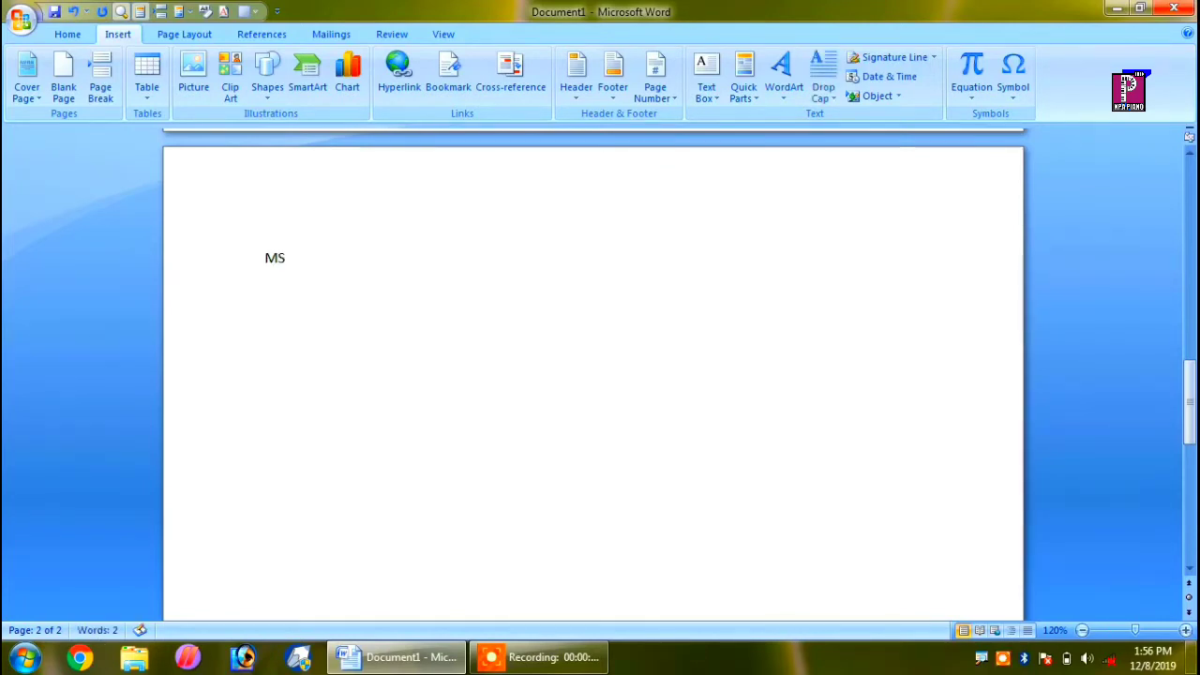
text( WORD)
key(Return)
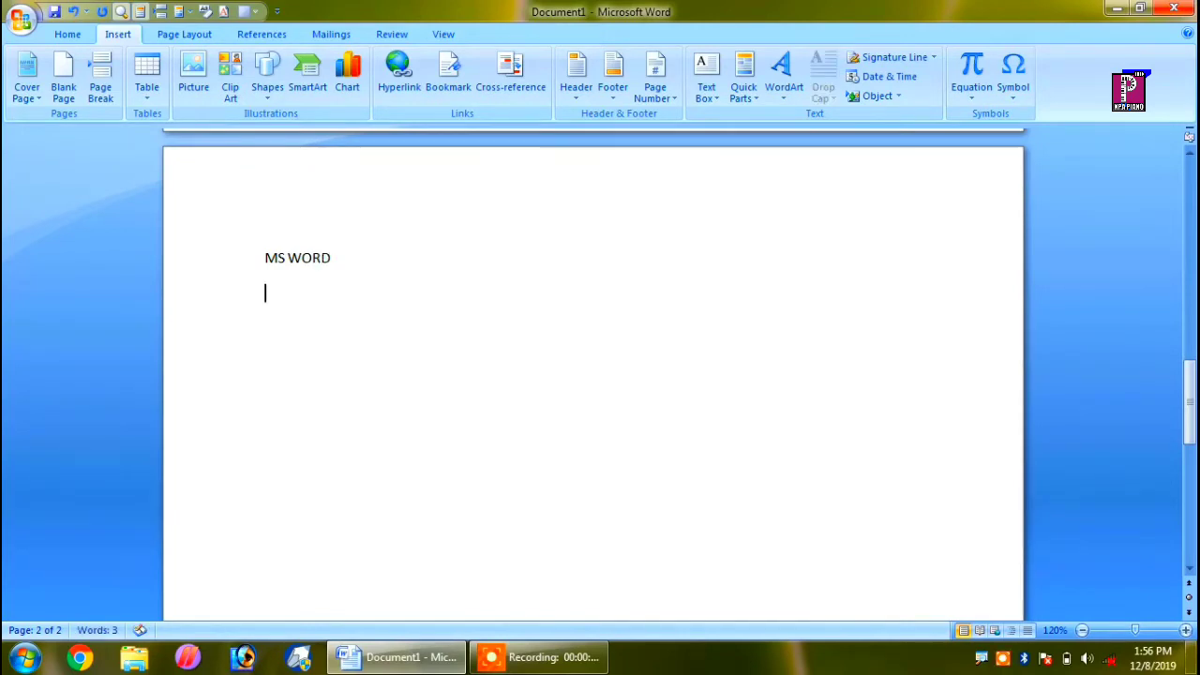
Step: Type 'Extension ......DOC' on the line below the heading
text(e)
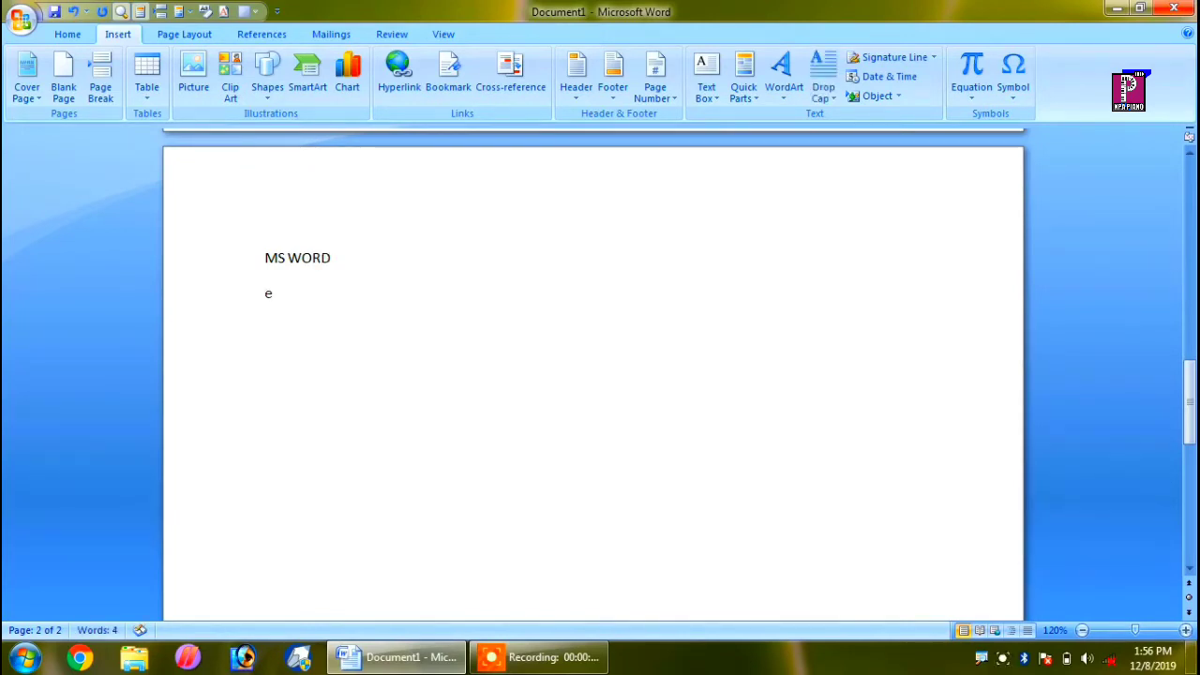
key(BackSpace)
text(E)
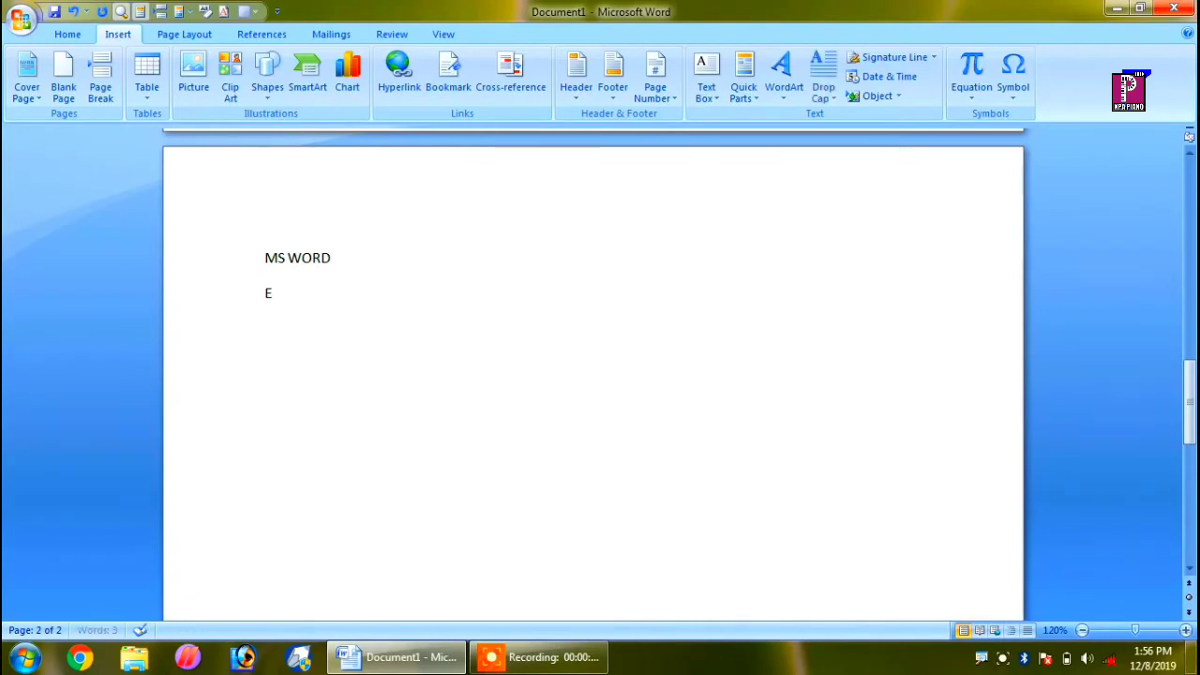
text(X)
key(BackSpace)
key(BackSpace)
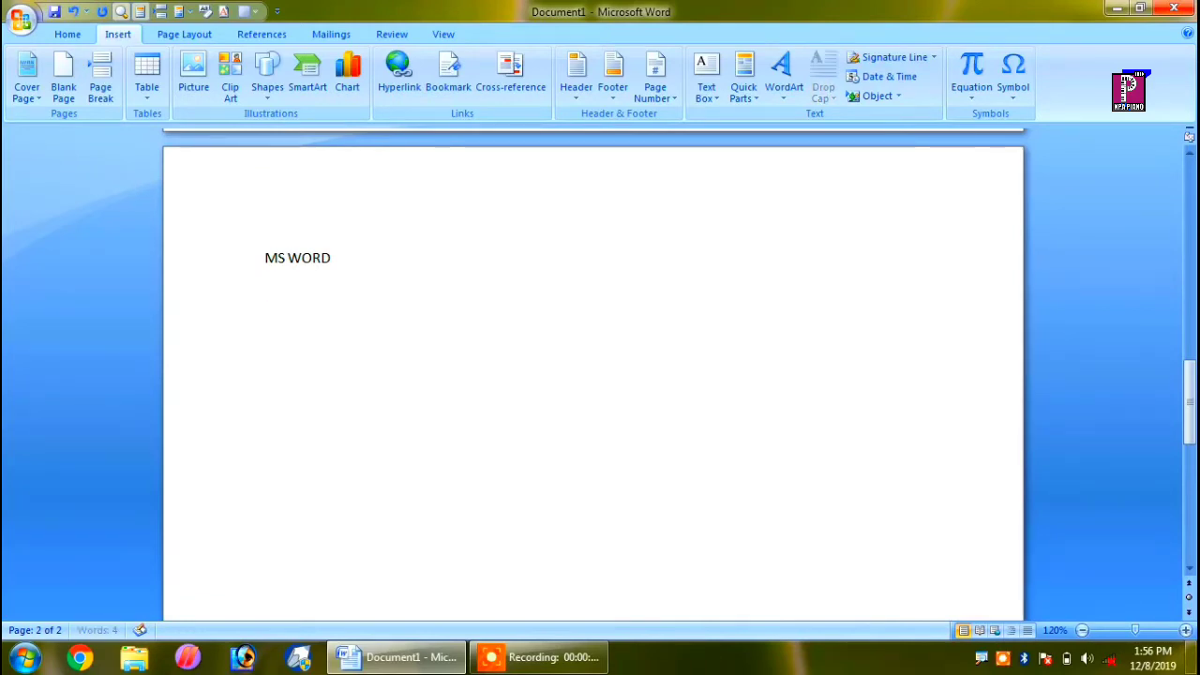
text(EW)
key(BackSpace)
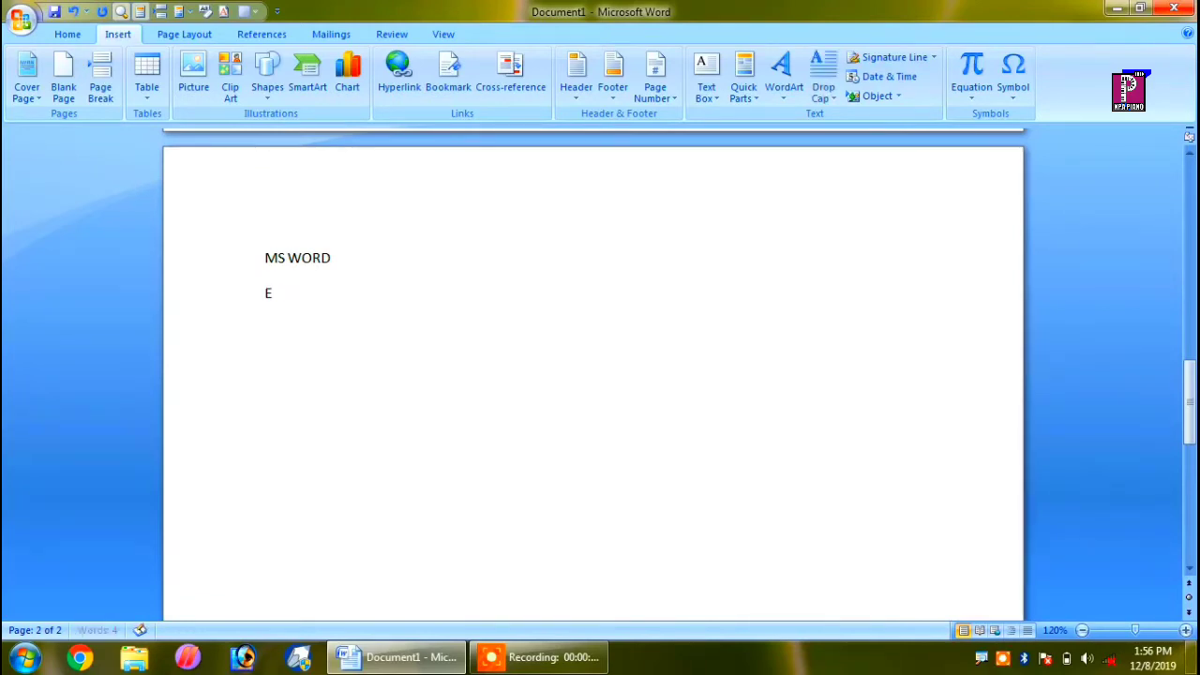
text(xt)
text(nsiom)
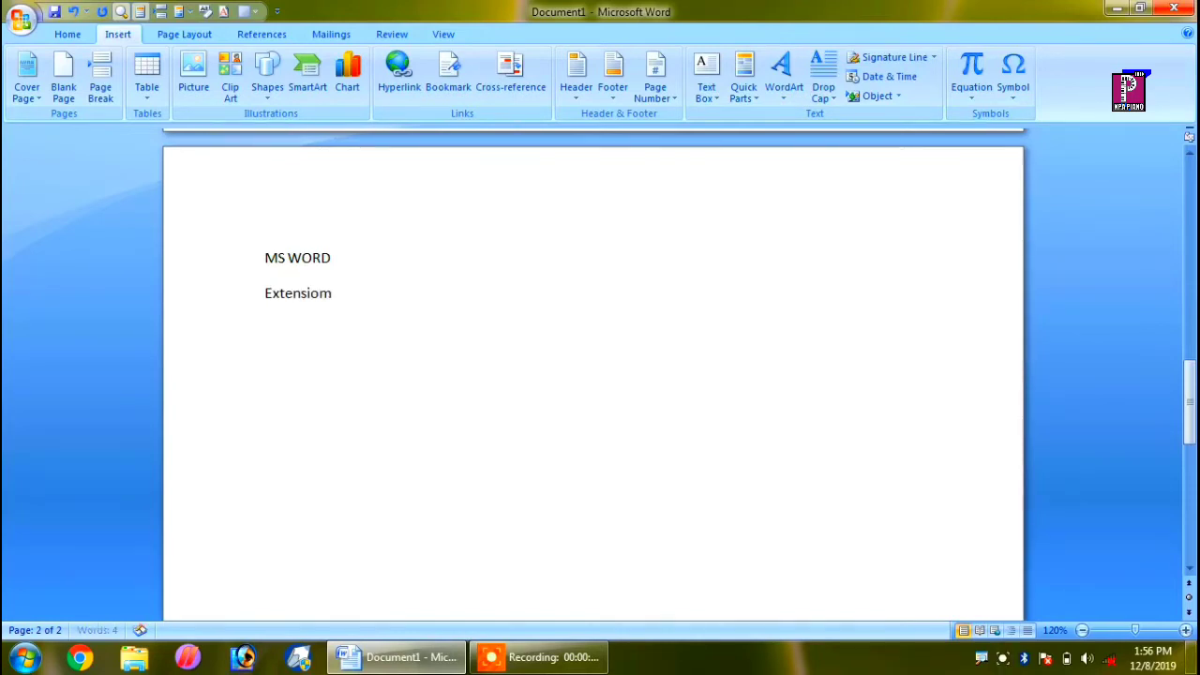
key(BackSpace)
text(n)
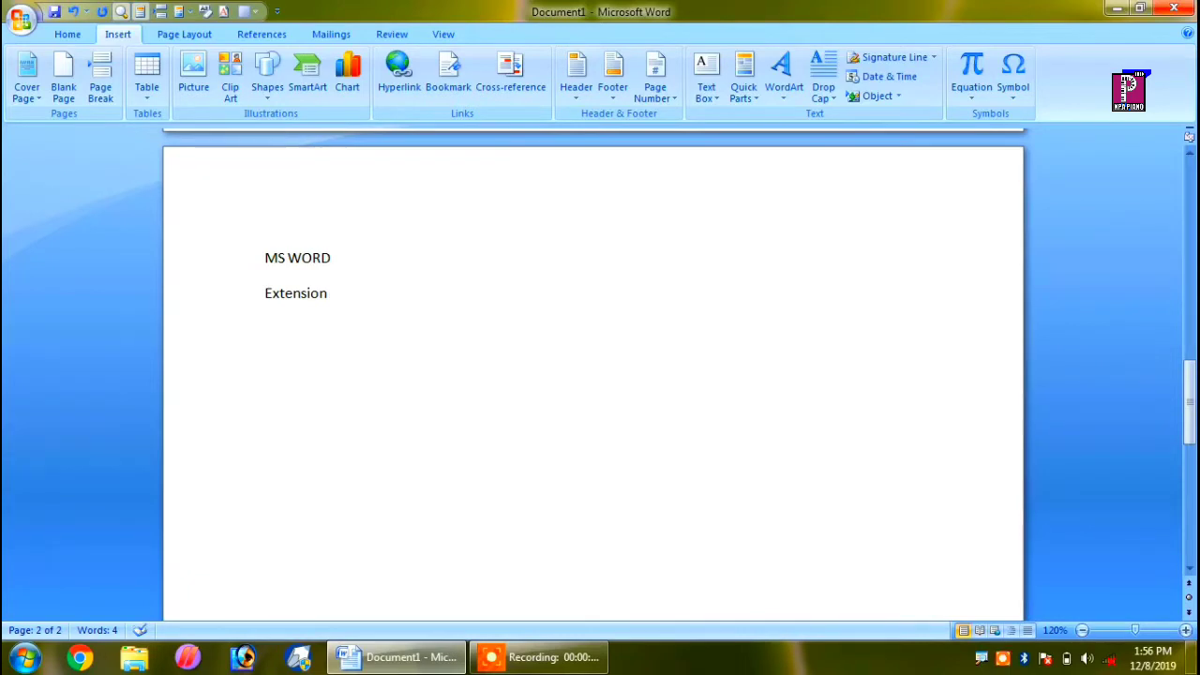
scroll(334, 234, down, 1)
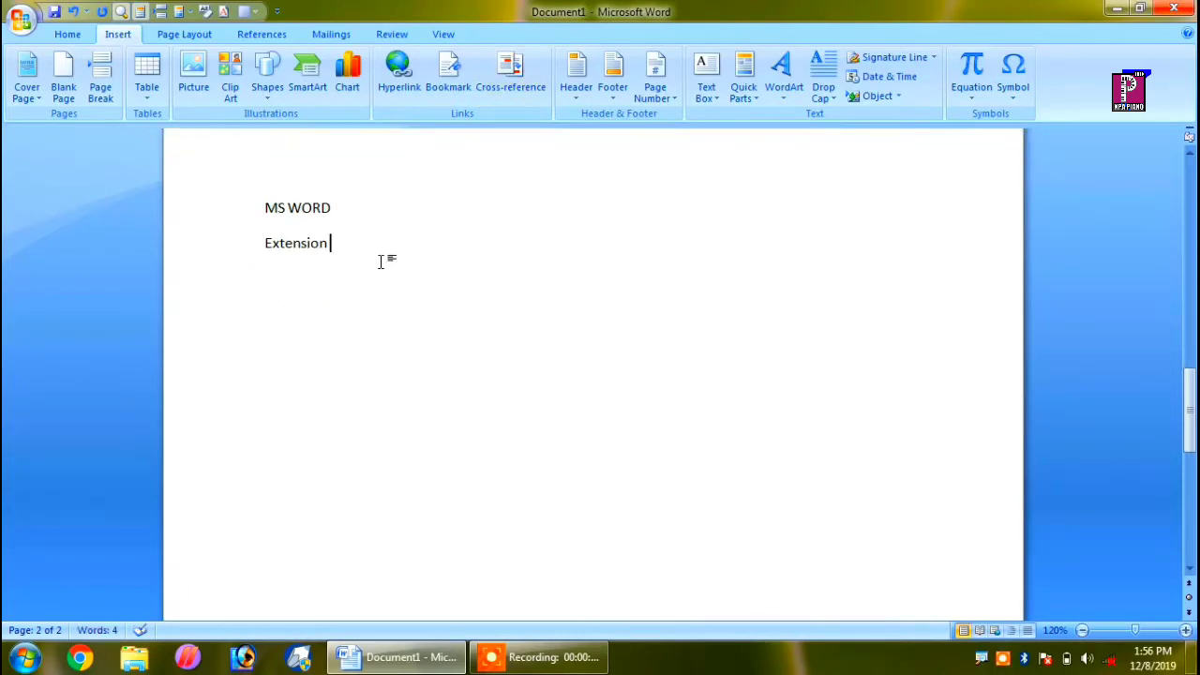
text(......D)
text(OC)
ctrl+scroll(456, 284, down, 6)
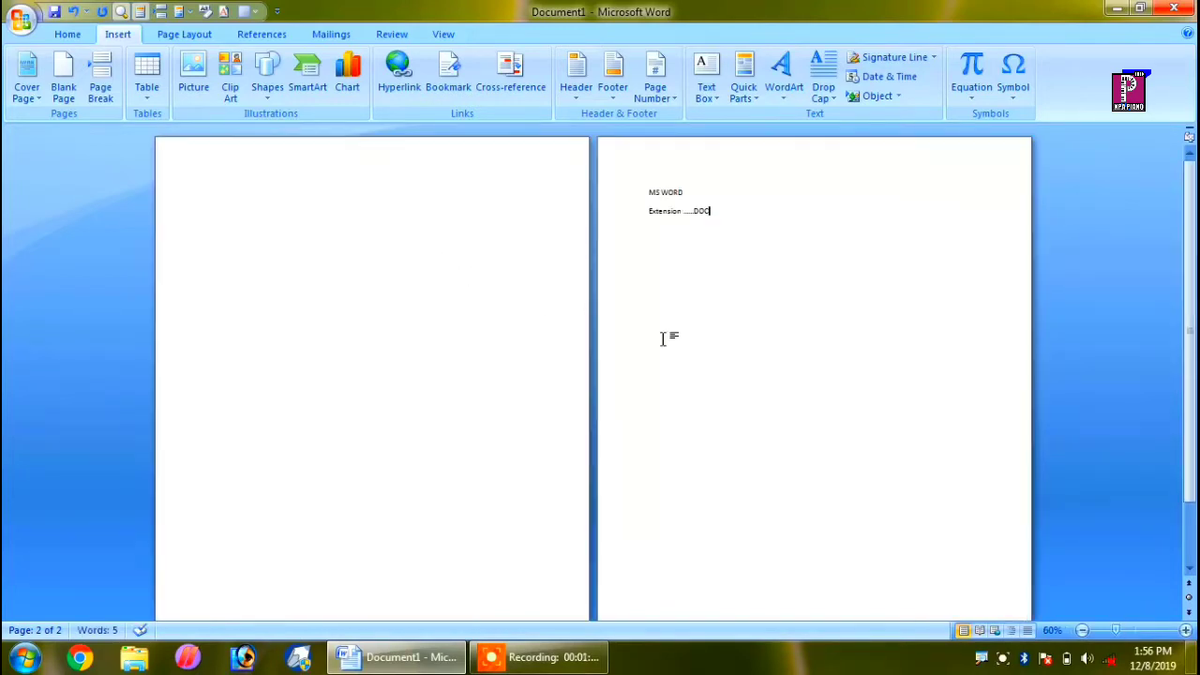
ctrl+scroll(663, 338, down, 3)
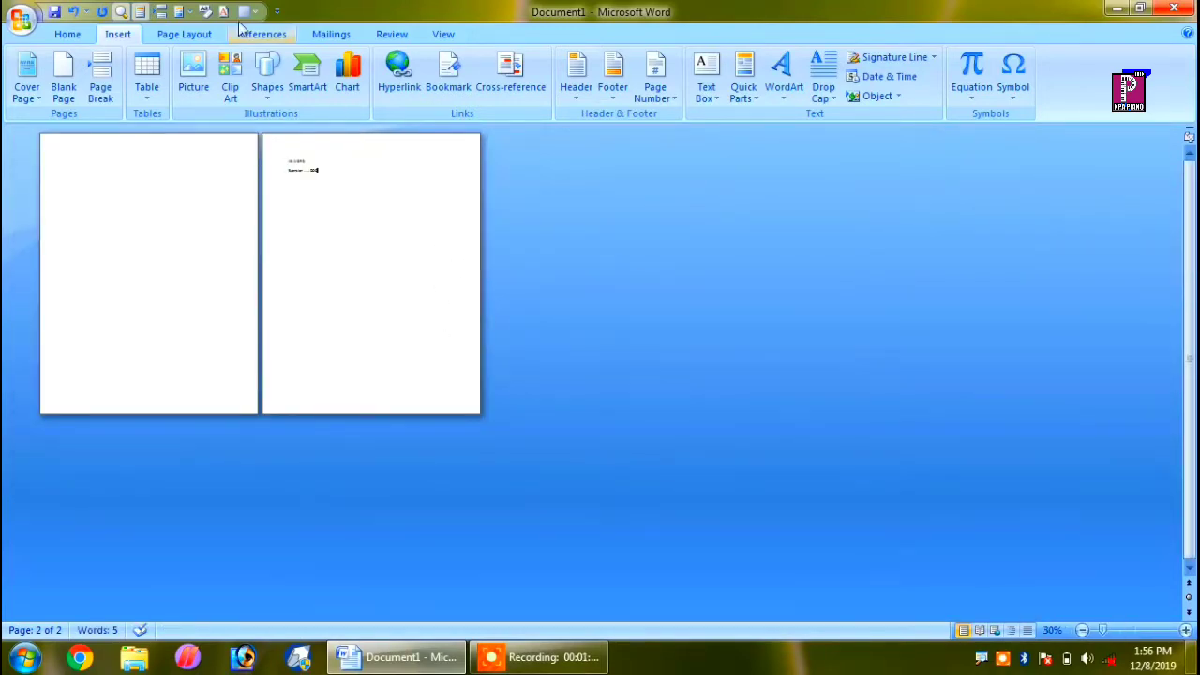
Step: Add a blank third page and select the MS WORD and Extension lines on page two
click(62, 84)
ctrl+scroll(564, 210, up, 5)
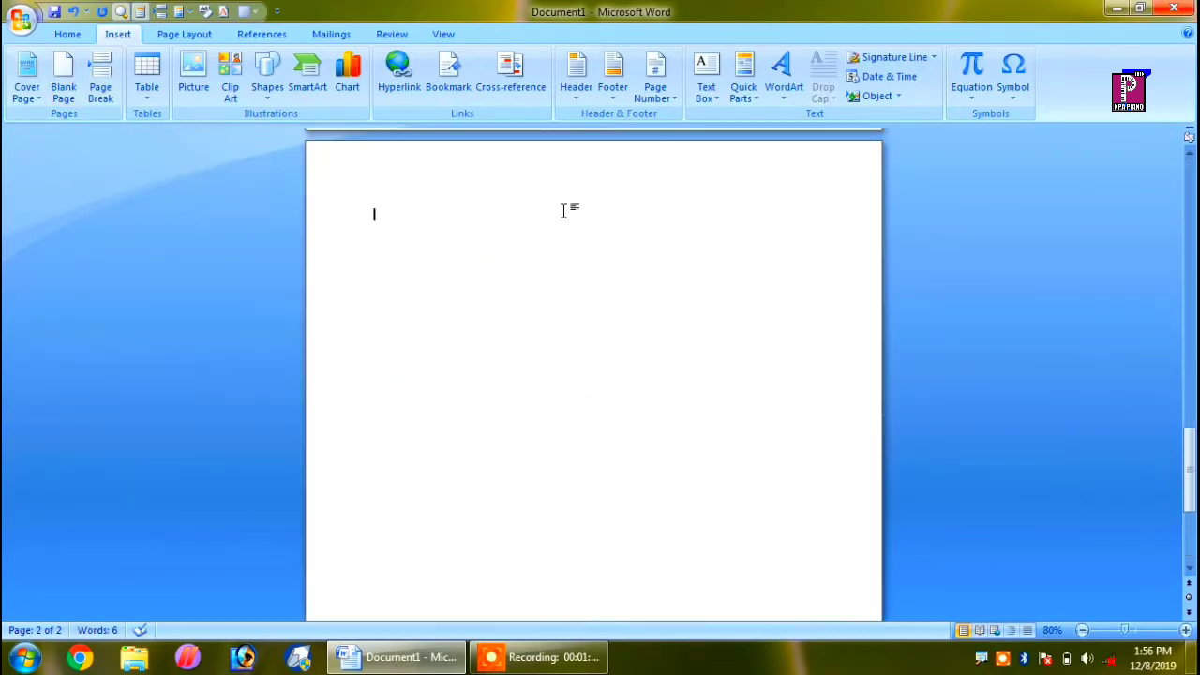
ctrl+scroll(566, 225, up, 1)
scroll(570, 230, up, 2)
scroll(568, 229, up, 5)
scroll(569, 235, up, 5)
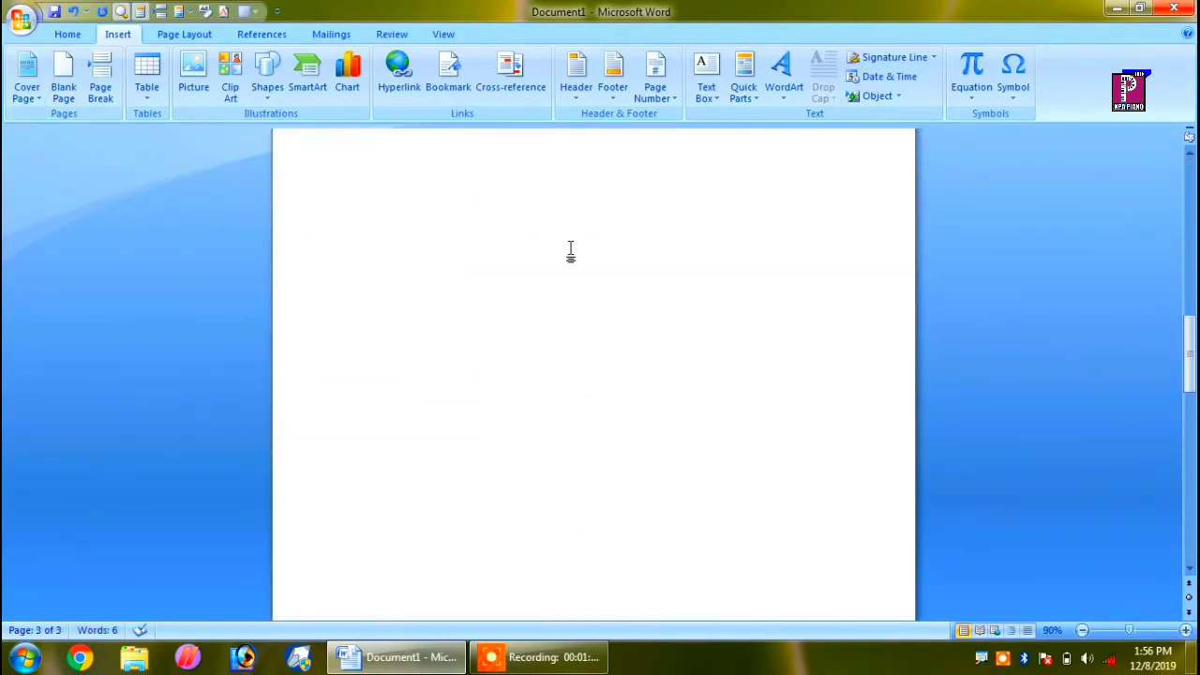
scroll(568, 249, up, 5)
click(475, 298)
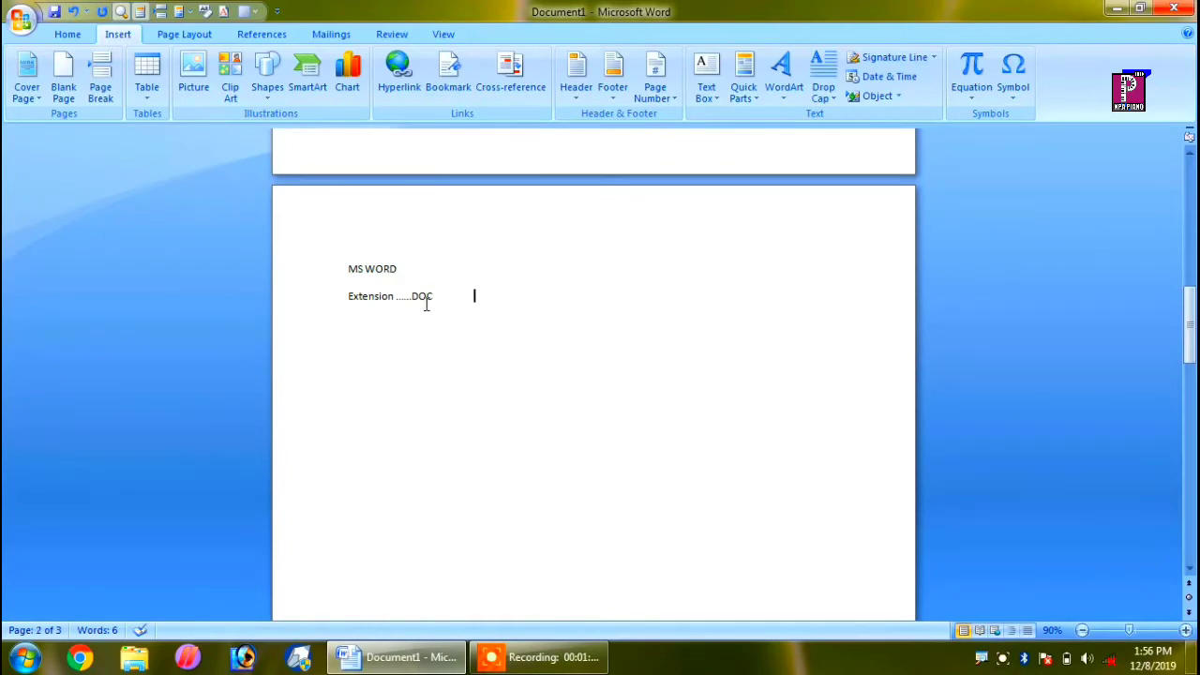
drag(425, 302, 346, 260)
key(ctrl+c)
click(327, 260)
click(487, 335)
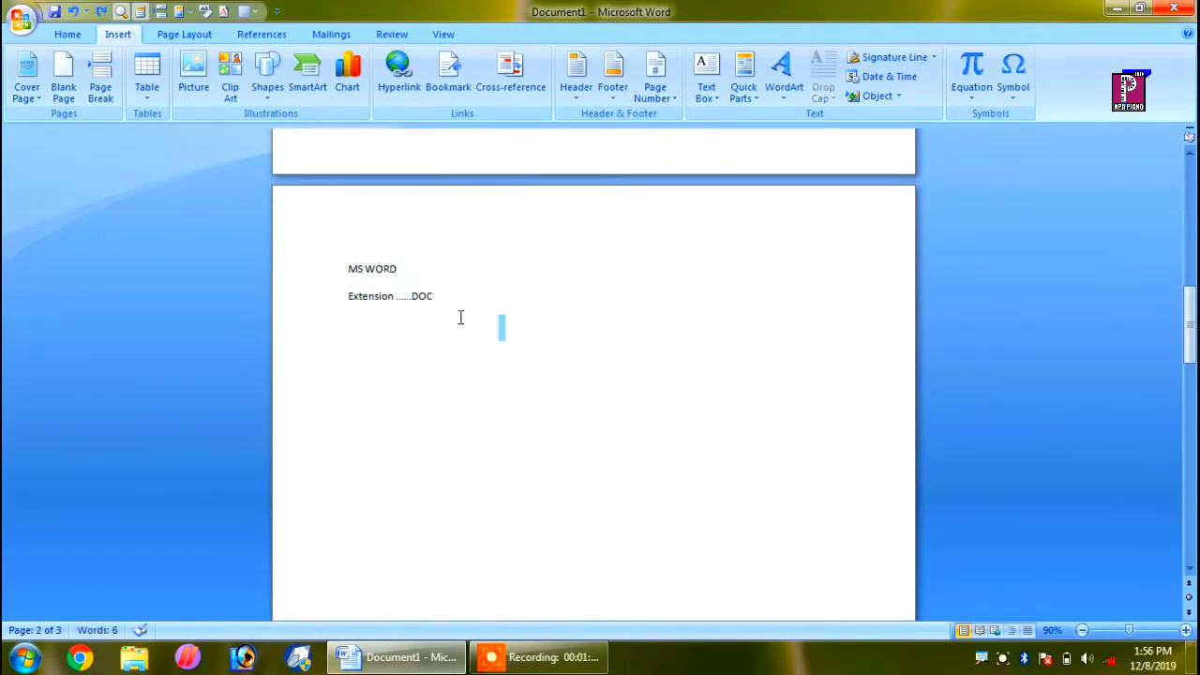
drag(460, 318, 349, 269)
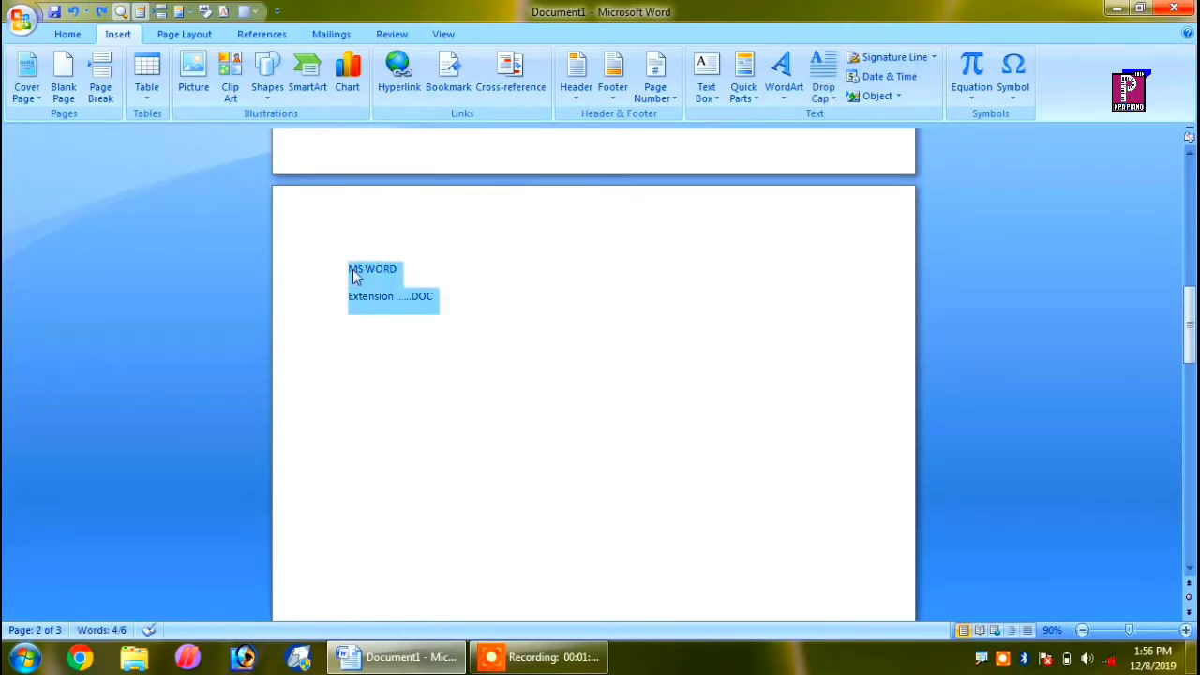
Step: Paste the copied MS WORD and Extension lines onto page three
scroll(553, 303, down, 3)
scroll(539, 303, down, 6)
scroll(469, 402, down, 5)
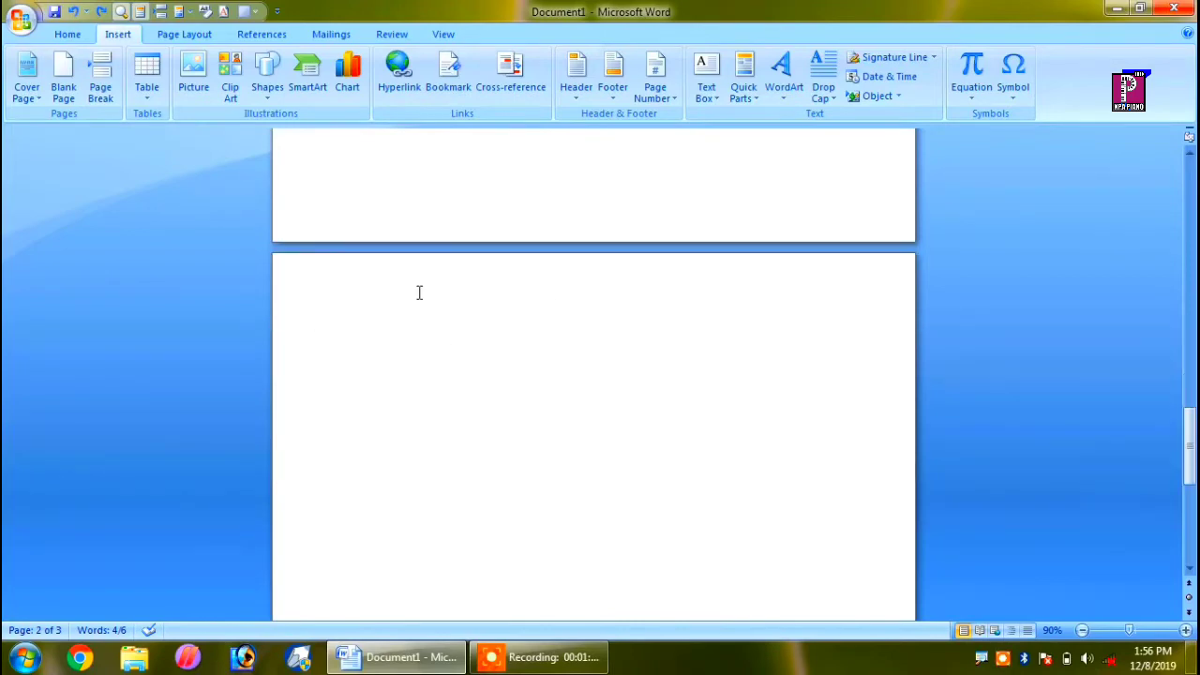
double_click(419, 293)
double_click(439, 387)
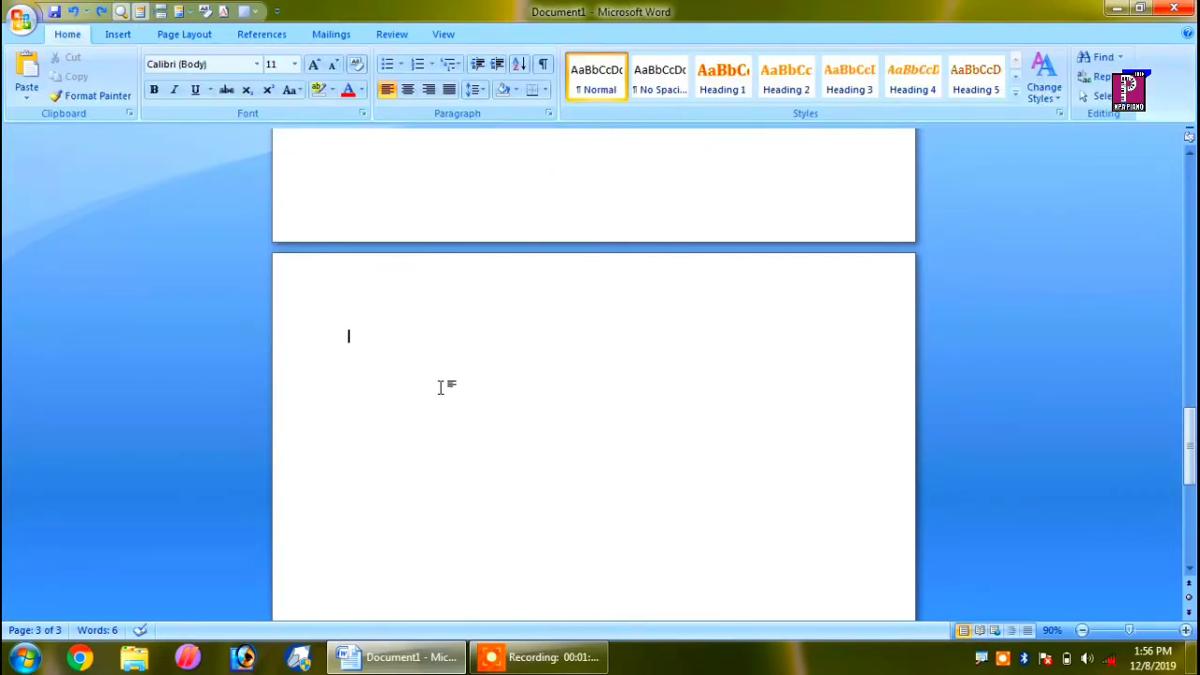
key(ctrl+v)
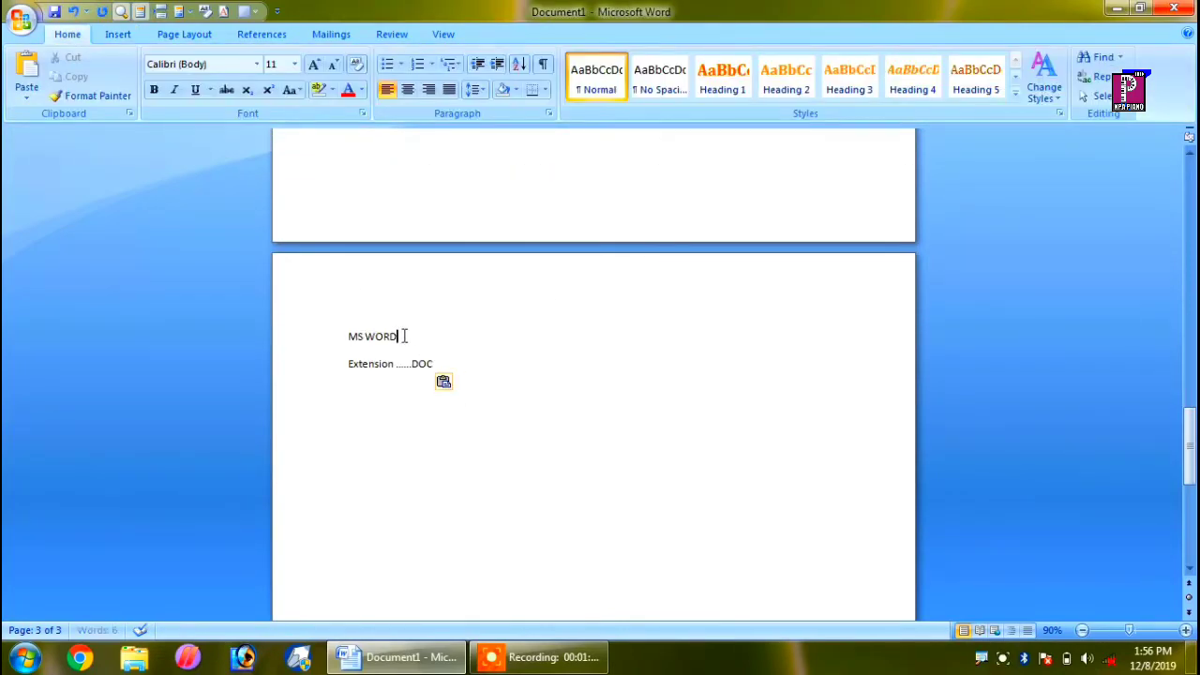
Step: Change WORD to EXCEL in the heading and the DOC extension to XLS
drag(404, 335, 368, 337)
key(BackSpace)
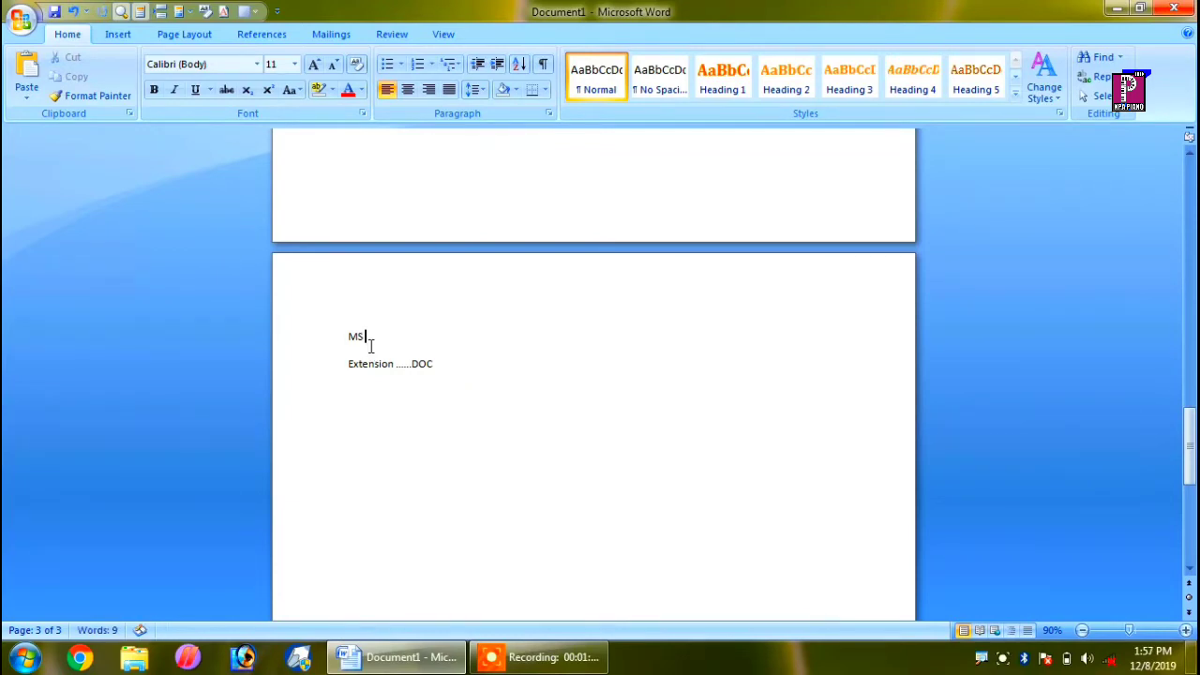
text(EXC)
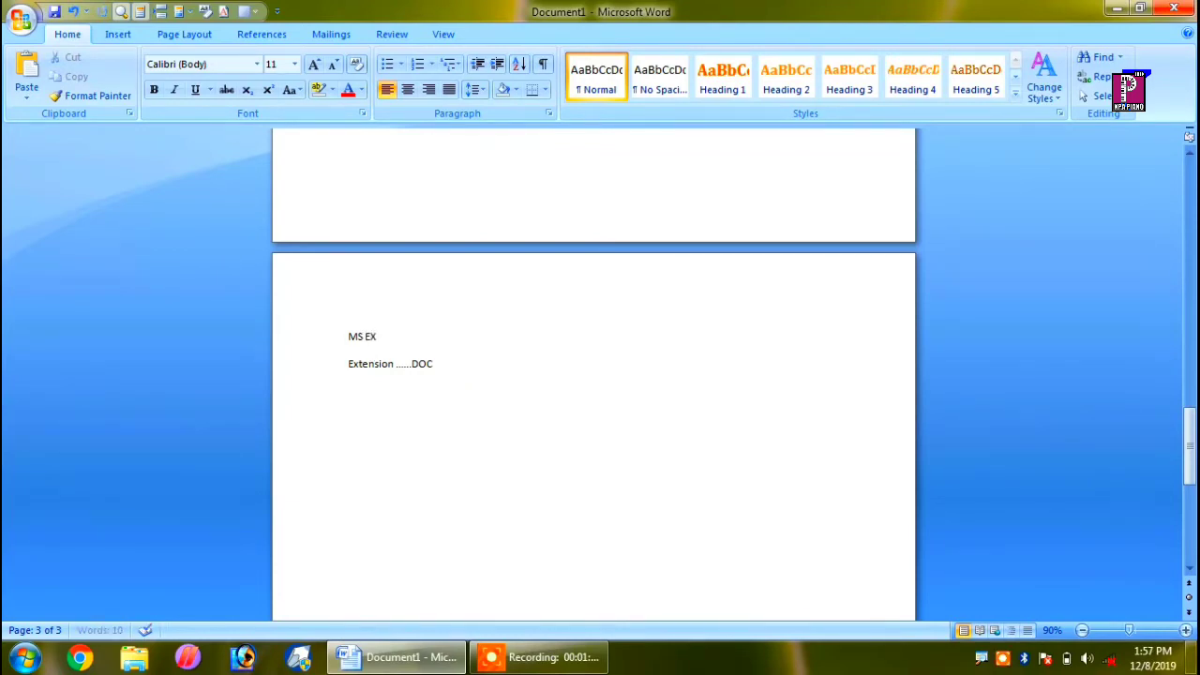
text(EL)
double_click(429, 365)
key(BackSpace)
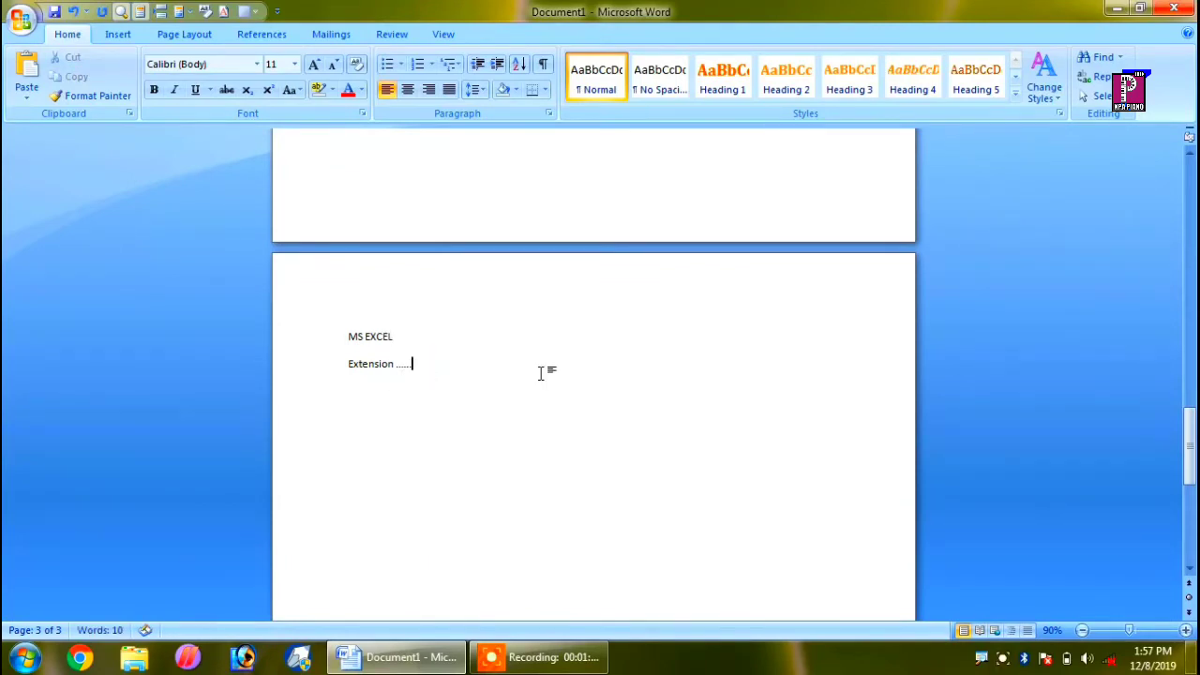
text(XL)
text(S)
scroll(678, 423, down, 5)
scroll(608, 383, down, 3)
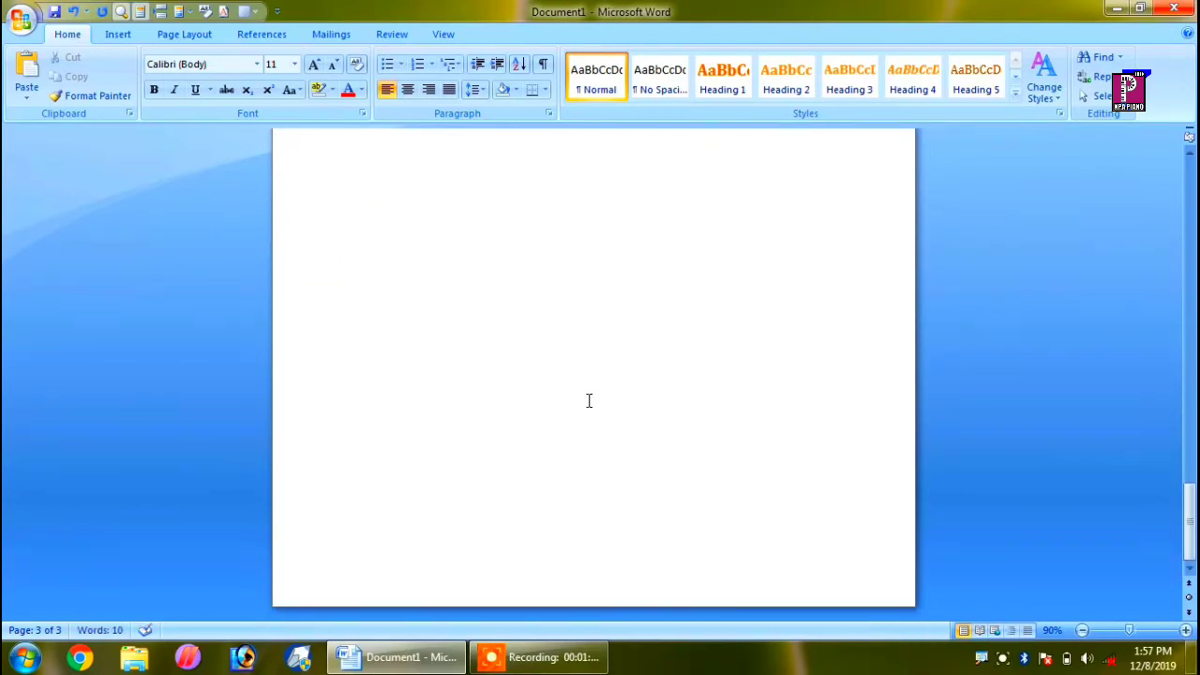
ctrl+scroll(573, 428, down, 1)
ctrl+scroll(574, 423, down, 4)
Step: Insert a blank fourth page with Insert > Blank Page
click(574, 423)
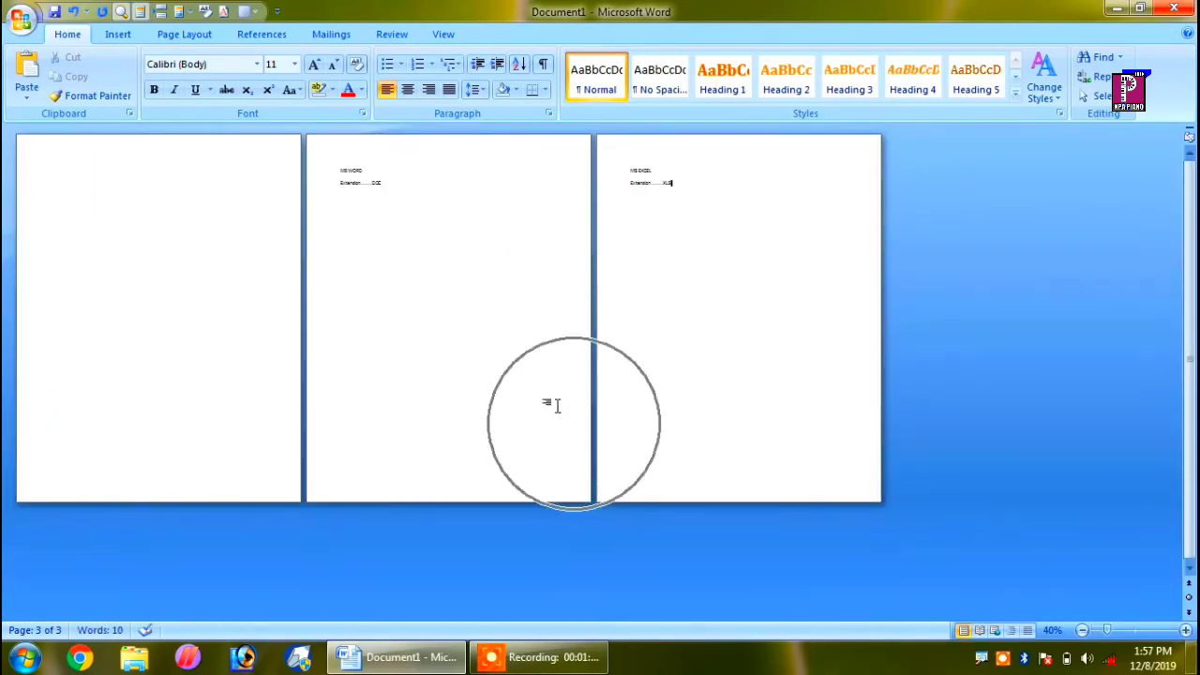
click(117, 33)
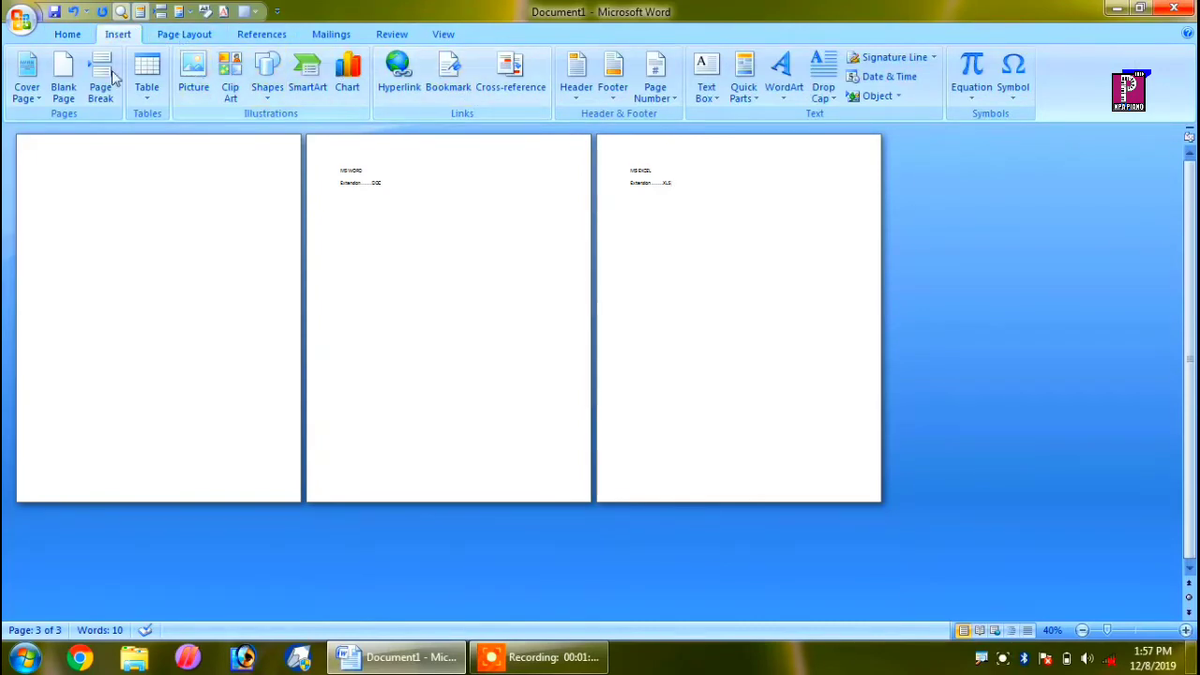
click(62, 76)
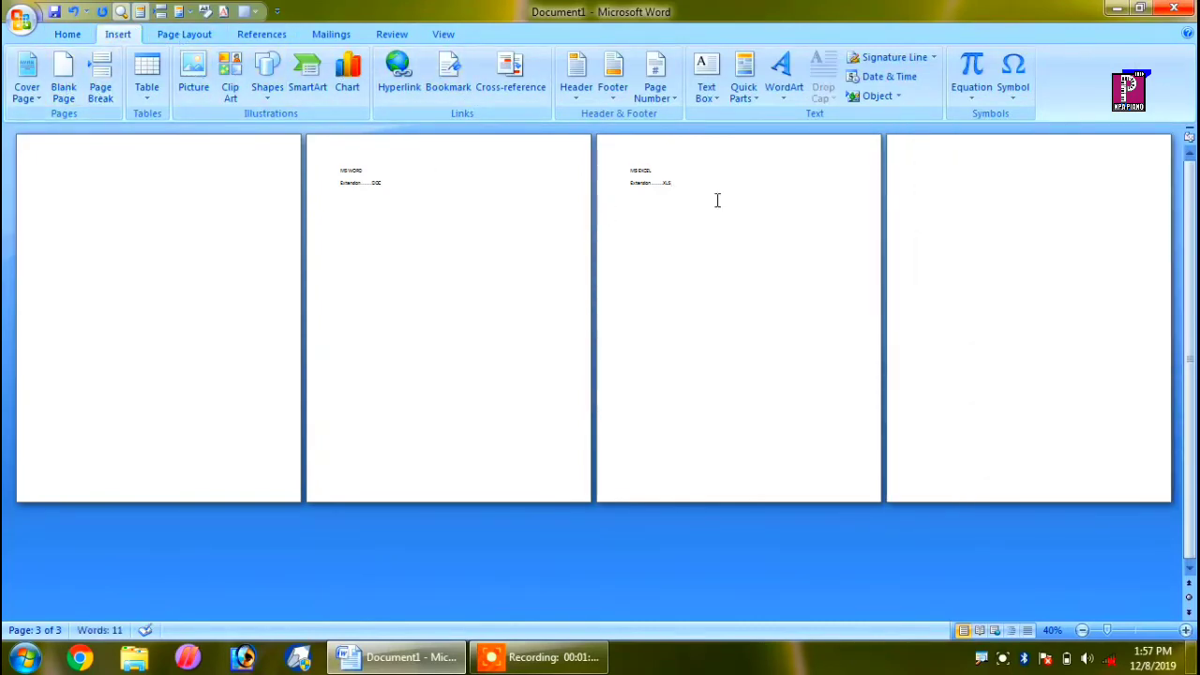
Step: Paste the copied heading and extension lines onto page 4
scroll(881, 247, up, 3)
scroll(911, 250, up, 3)
scroll(911, 250, up, 1)
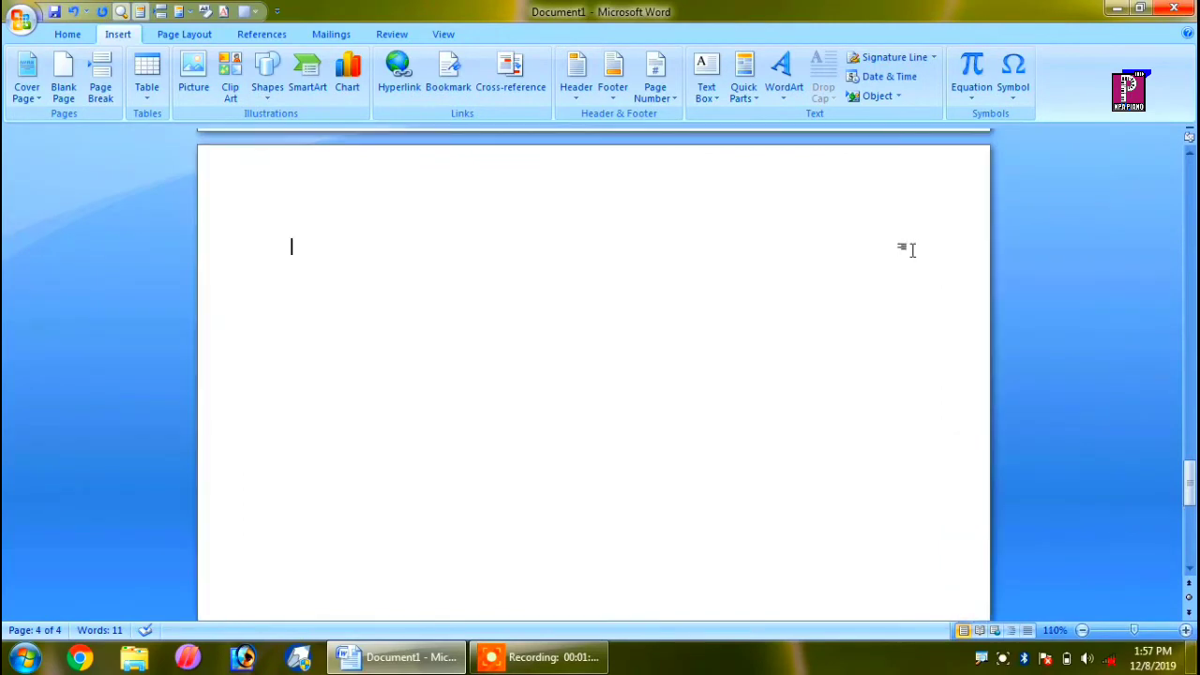
key(ctrl+v)
key(ctrl+z)
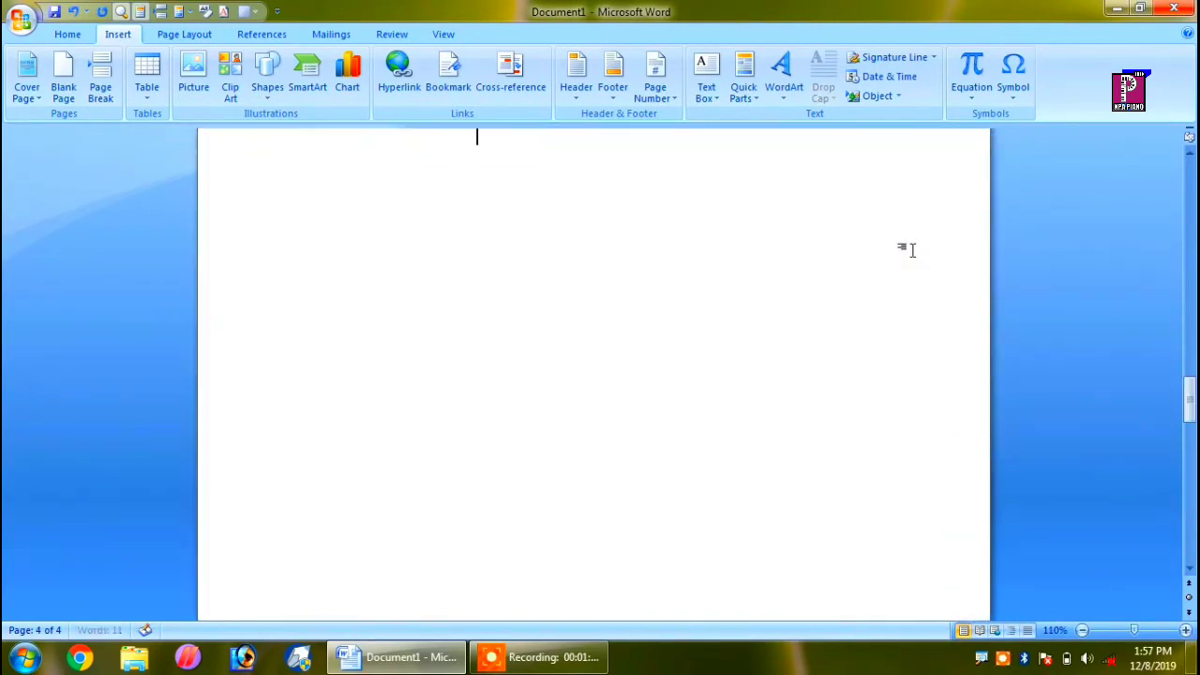
key(ctrl+z)
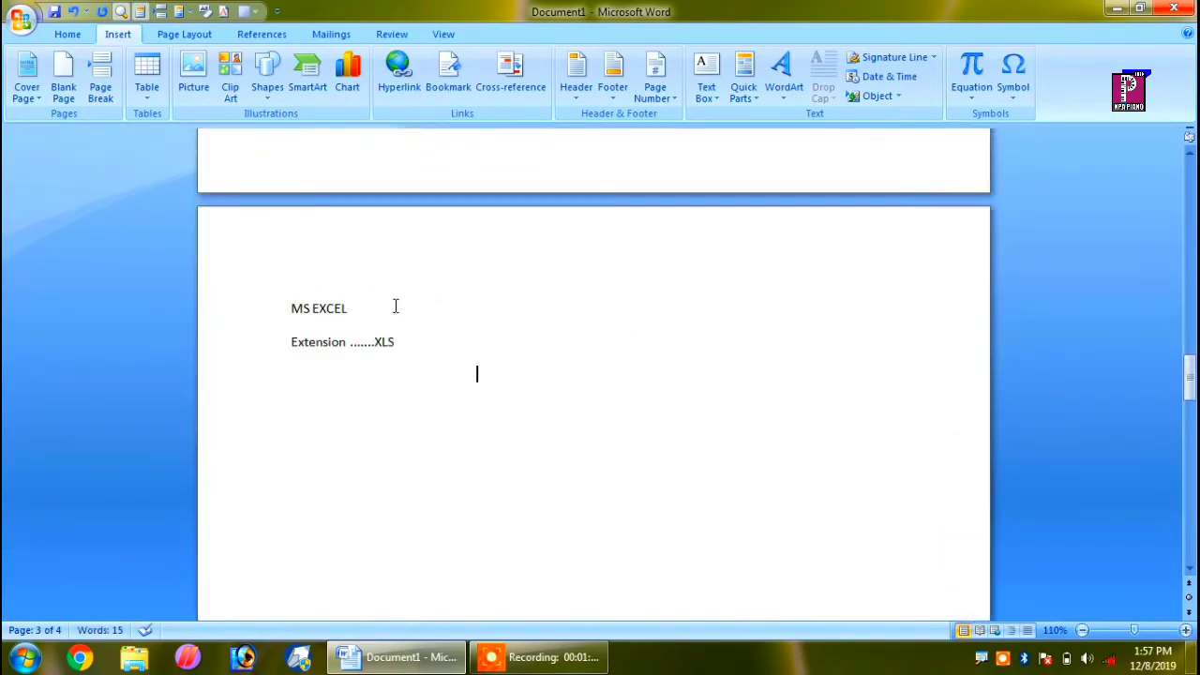
key(ctrl+y)
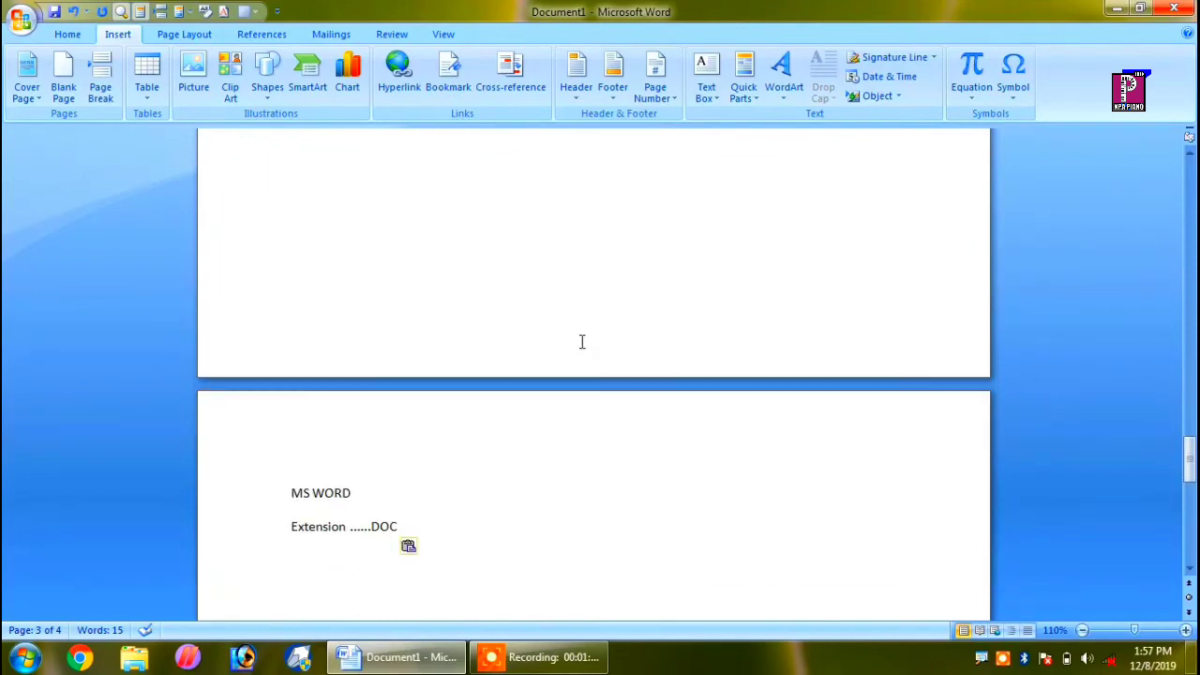
scroll(581, 341, down, 5)
scroll(440, 271, down, 5)
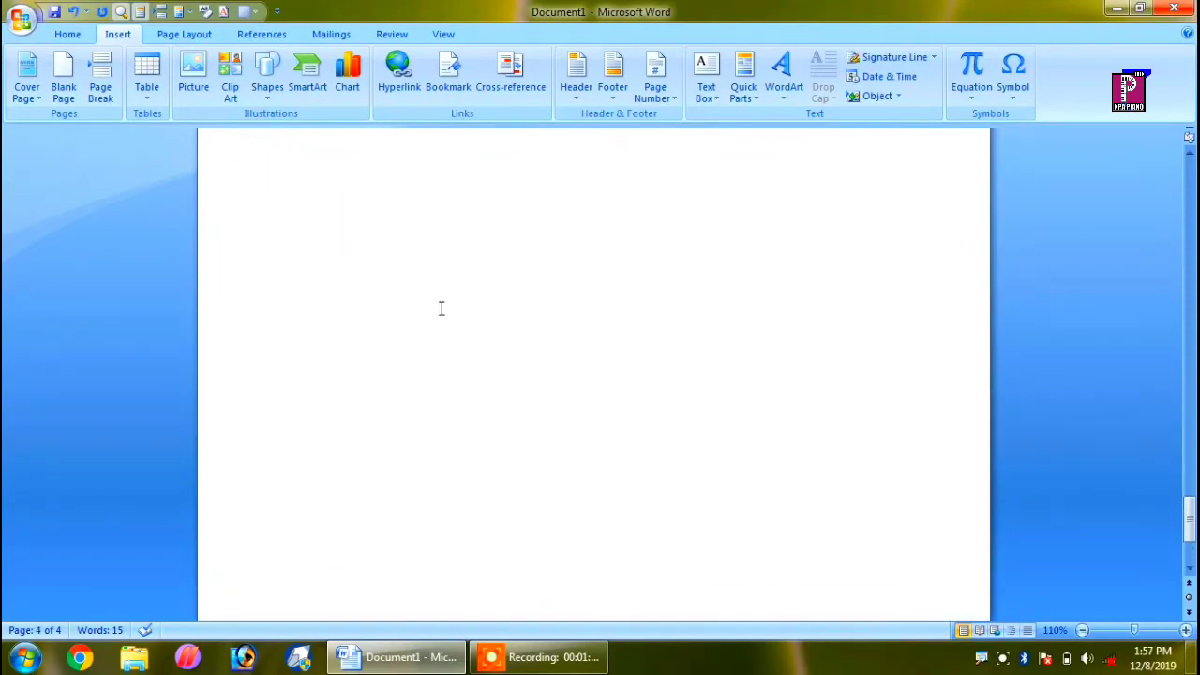
scroll(441, 308, up, 2)
Step: Retype the page-4 heading as NOTEPAD and start clearing the old extension
click(364, 206)
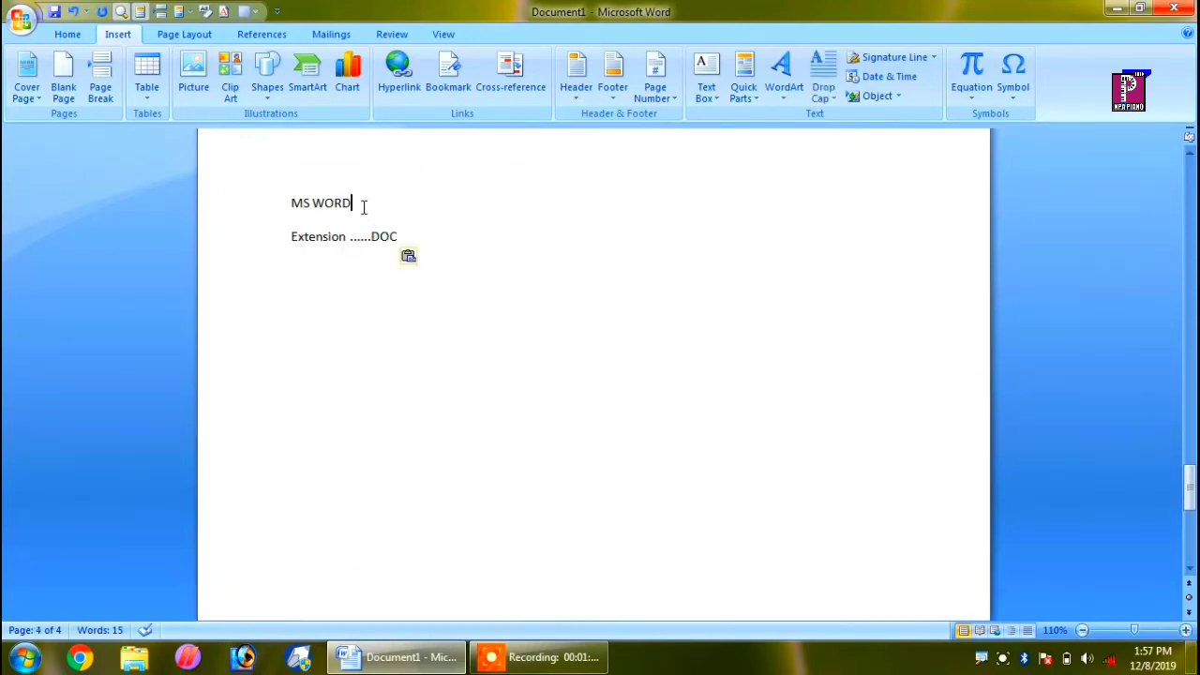
key(BackSpace)
key(BackSpace)
key(BackSpace)
key(BackSpace)
key(BackSpace)
key(BackSpace)
key(BackSpace)
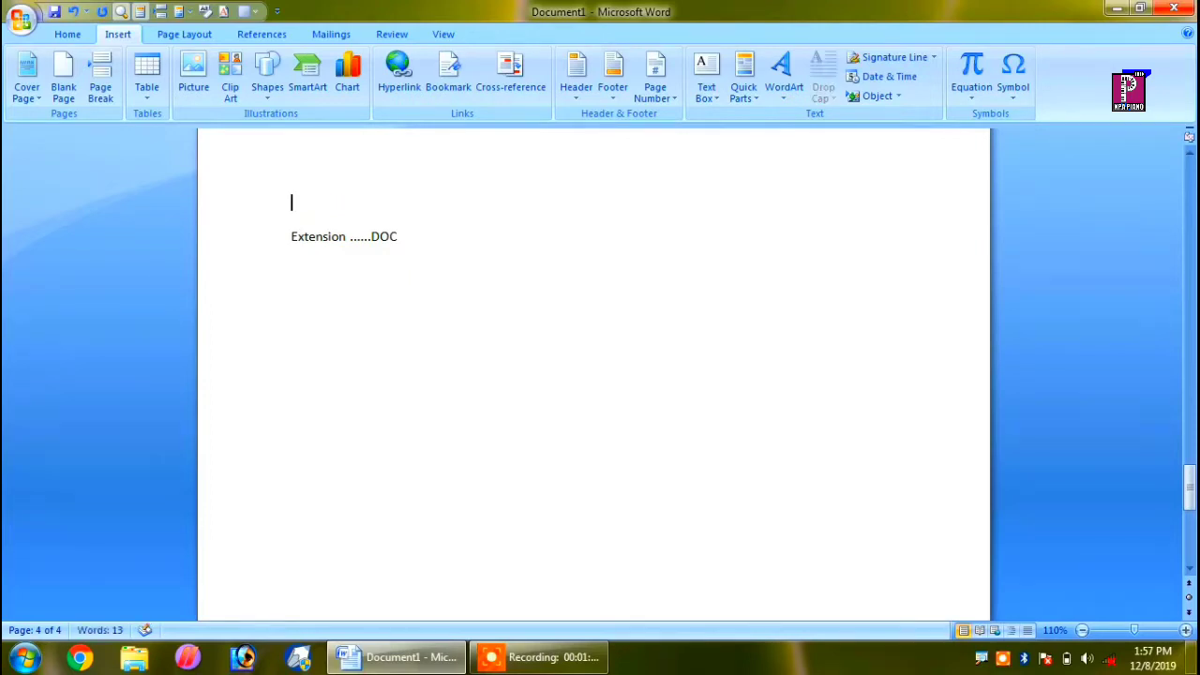
text(n)
key(BackSpace)
text(NO)
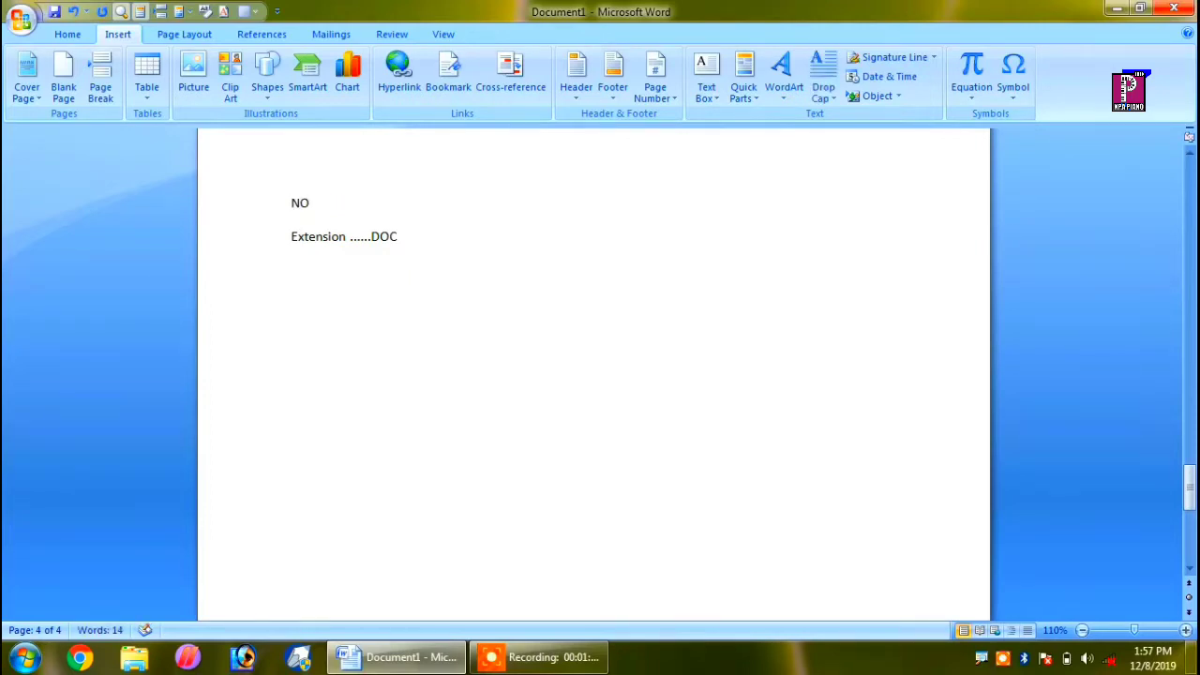
text(TE)
key(Down)
key(BackSpace)
key(BackSpace)
key(BackSpace)
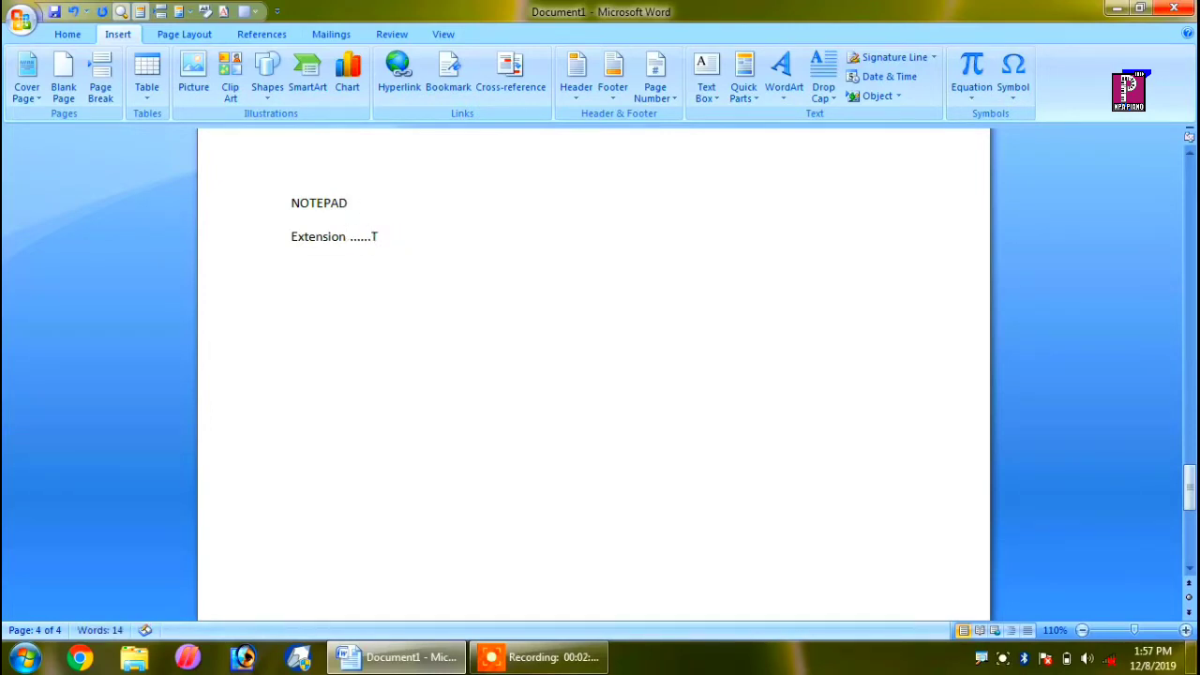
Step: Finish the page-4 extension as TXT
text(XT)
scroll(436, 267, down, 1)
scroll(437, 265, down, 2)
scroll(434, 271, up, 4)
scroll(437, 279, up, 3)
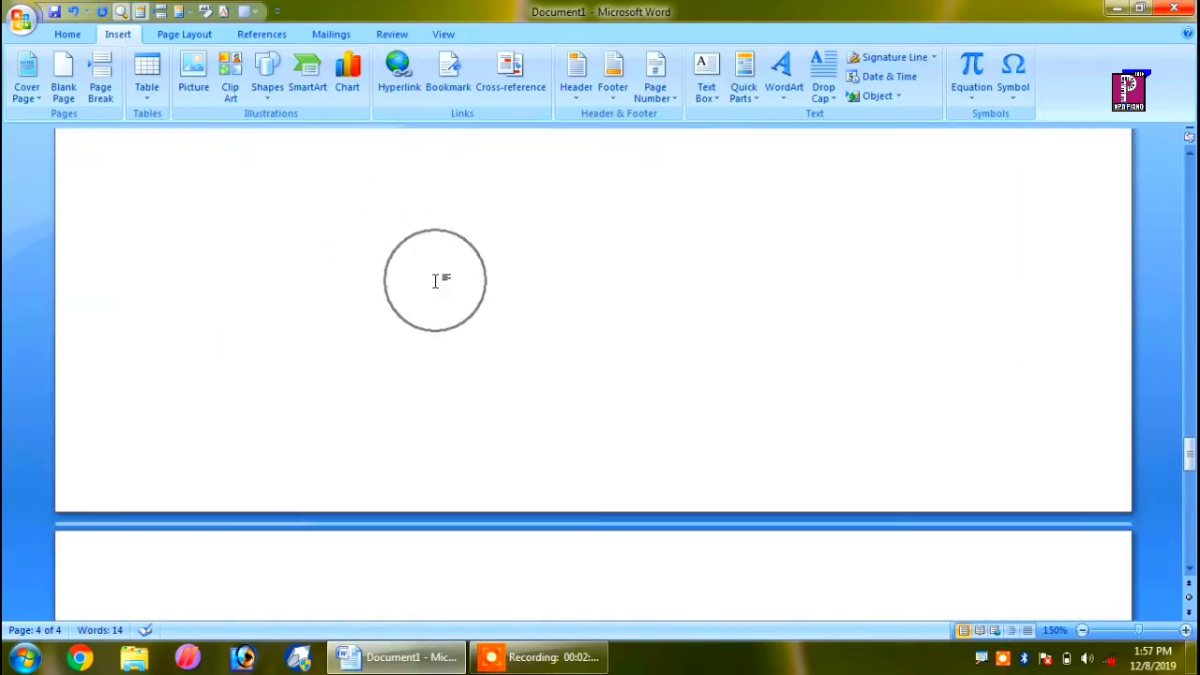
scroll(435, 281, up, 5)
scroll(437, 281, up, 5)
scroll(439, 283, up, 5)
scroll(442, 283, up, 5)
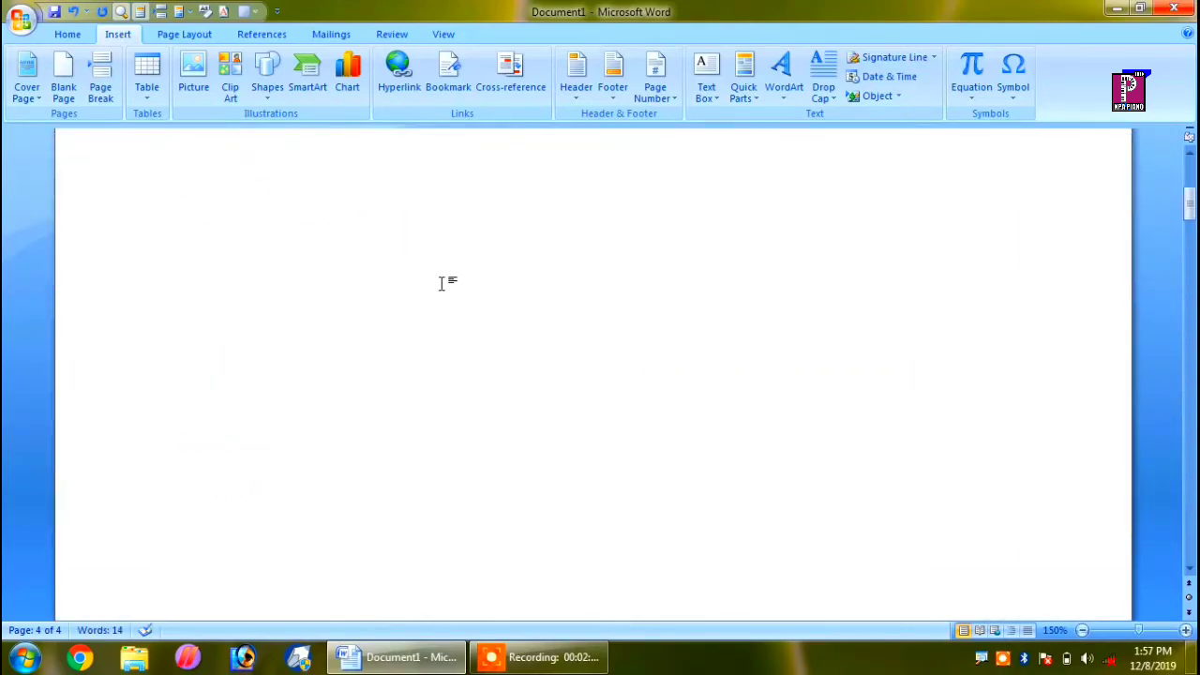
scroll(441, 282, down, 4)
scroll(442, 281, down, 3)
scroll(442, 286, down, 3)
scroll(442, 287, up, 2)
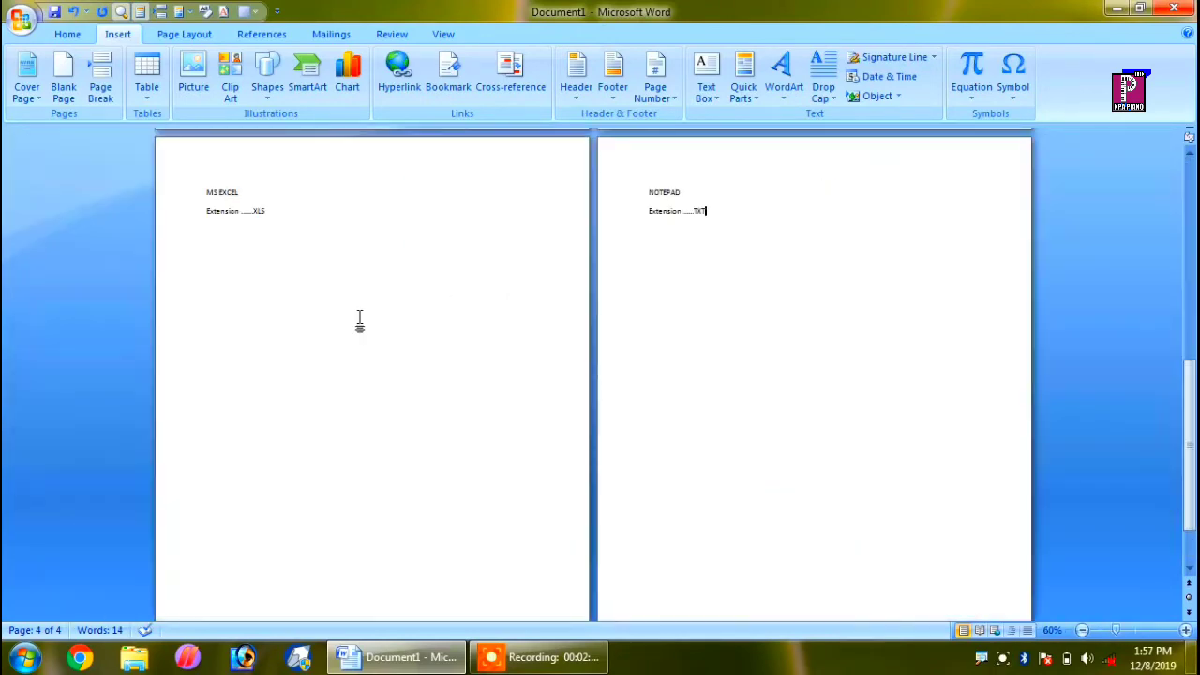
scroll(359, 320, up, 2)
scroll(359, 320, up, 5)
scroll(359, 320, up, 1)
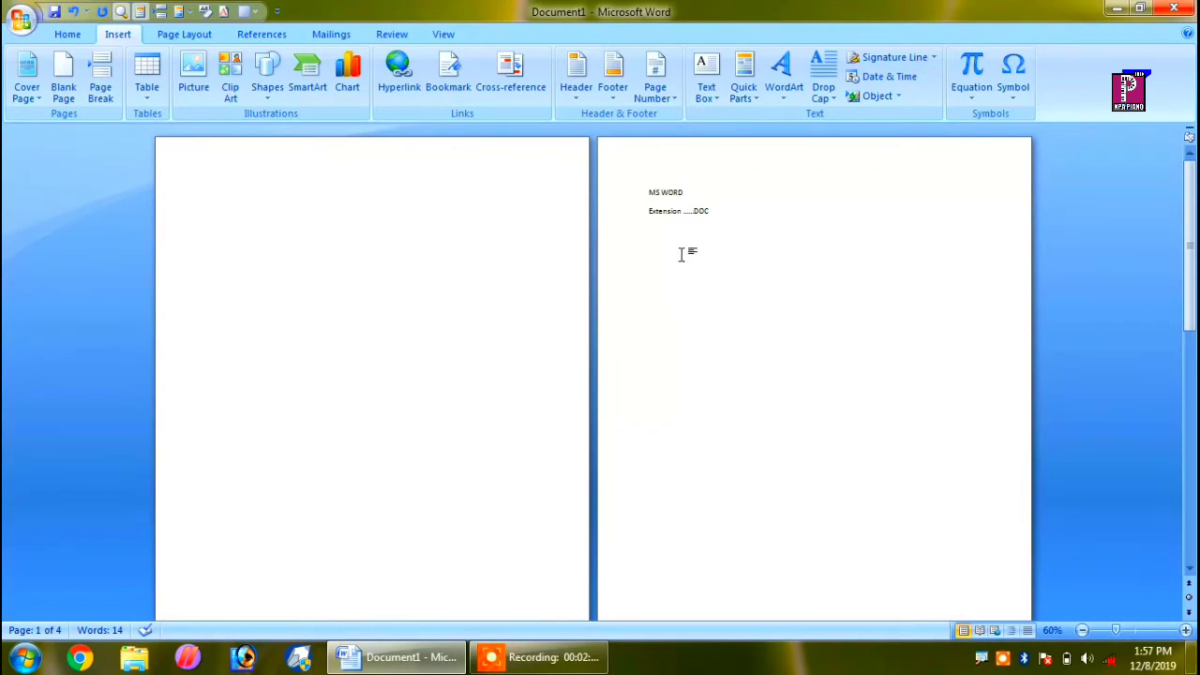
Step: Apply the Heading 1 style to the MS WORD heading
click(67, 34)
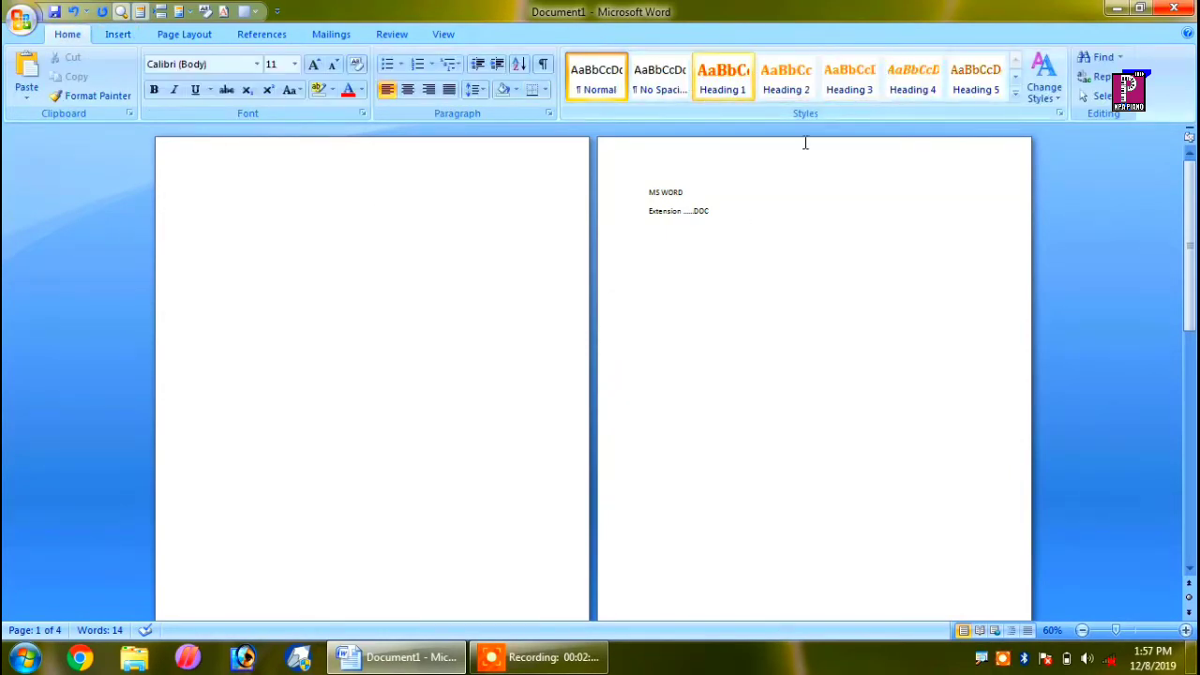
ctrl+scroll(825, 309, up, 6)
scroll(816, 314, down, 1)
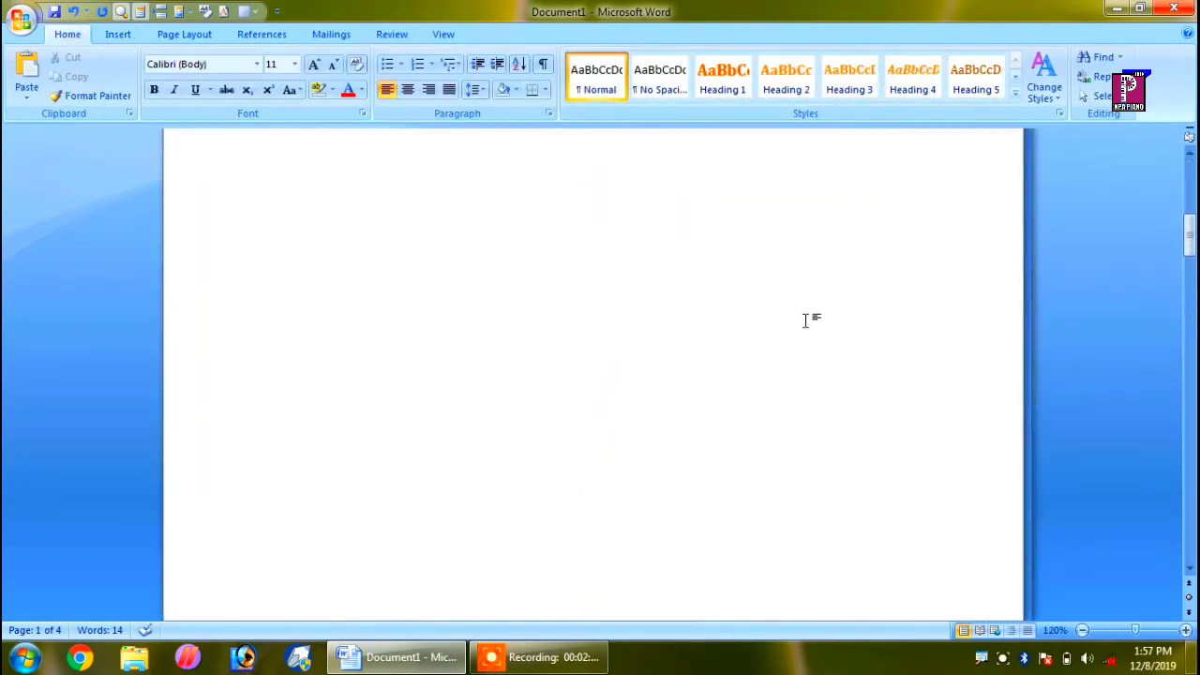
scroll(788, 312, down, 20)
scroll(657, 302, down, 4)
scroll(469, 277, up, 1)
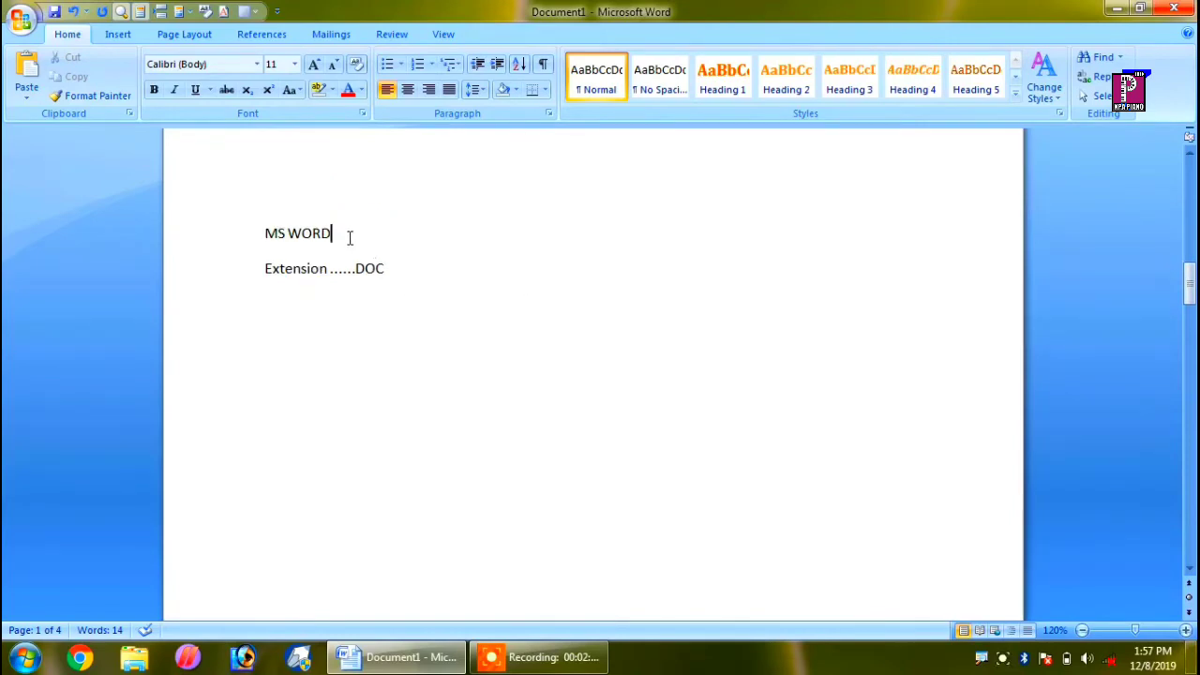
drag(349, 238, 264, 235)
click(708, 87)
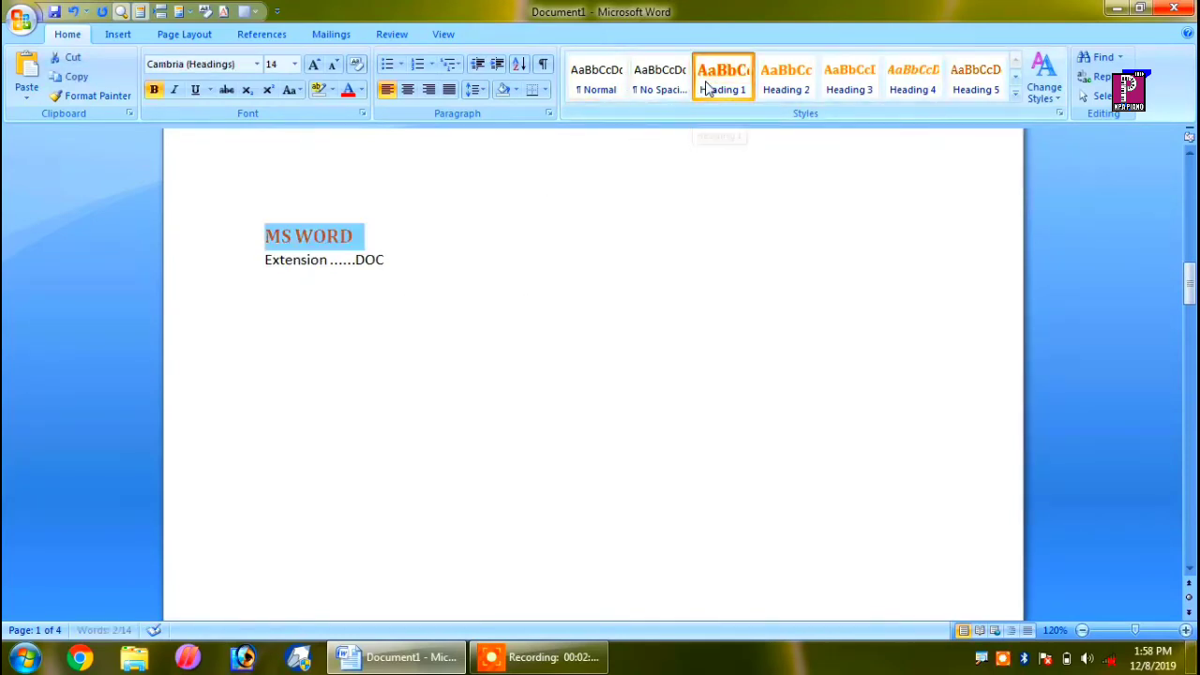
click(609, 300)
Step: Apply the Heading 1 style to the MS EXCEL heading
scroll(582, 314, down, 5)
scroll(582, 314, down, 4)
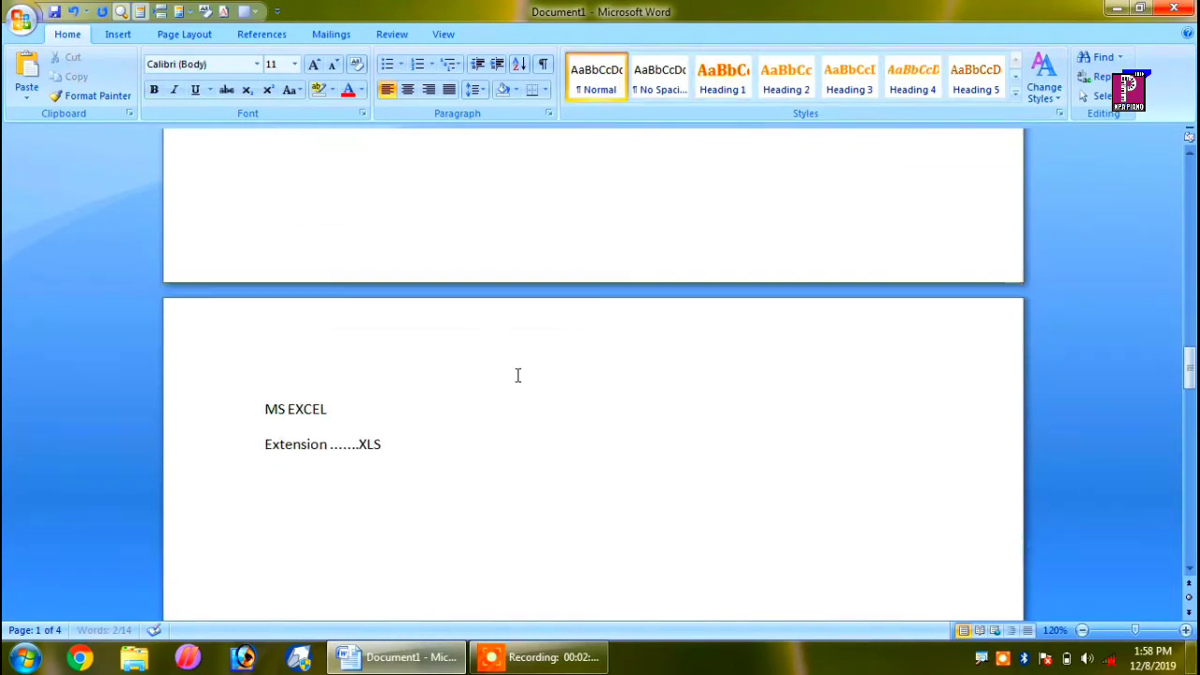
drag(373, 405, 263, 403)
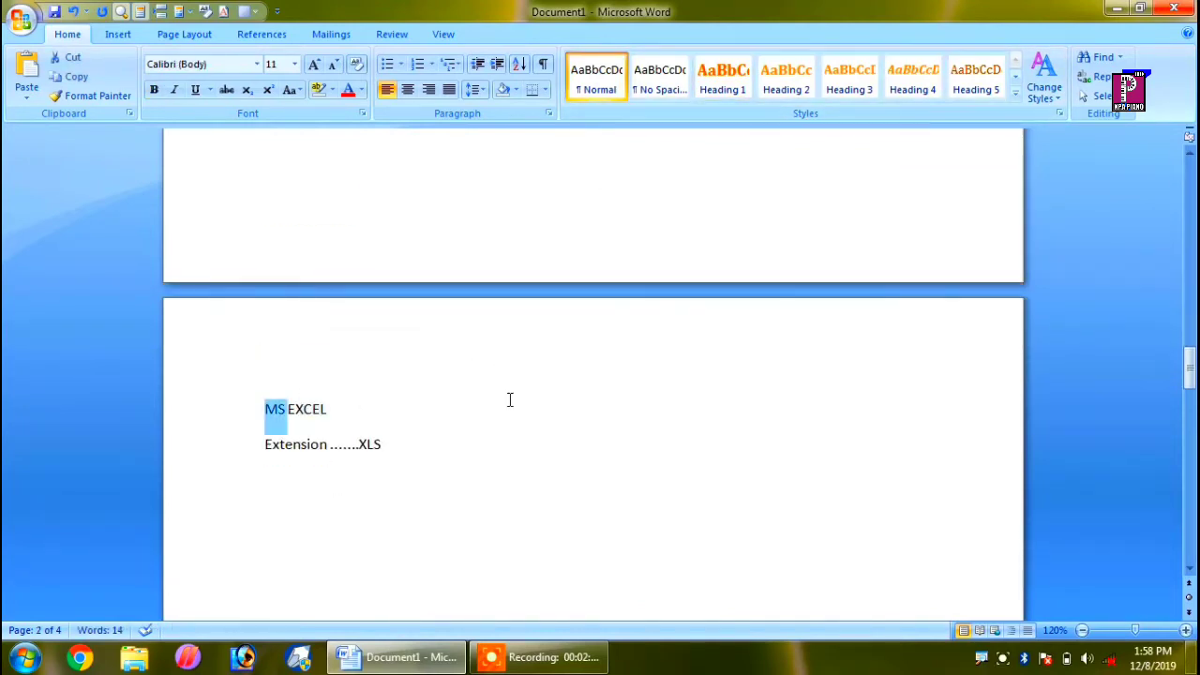
click(324, 408)
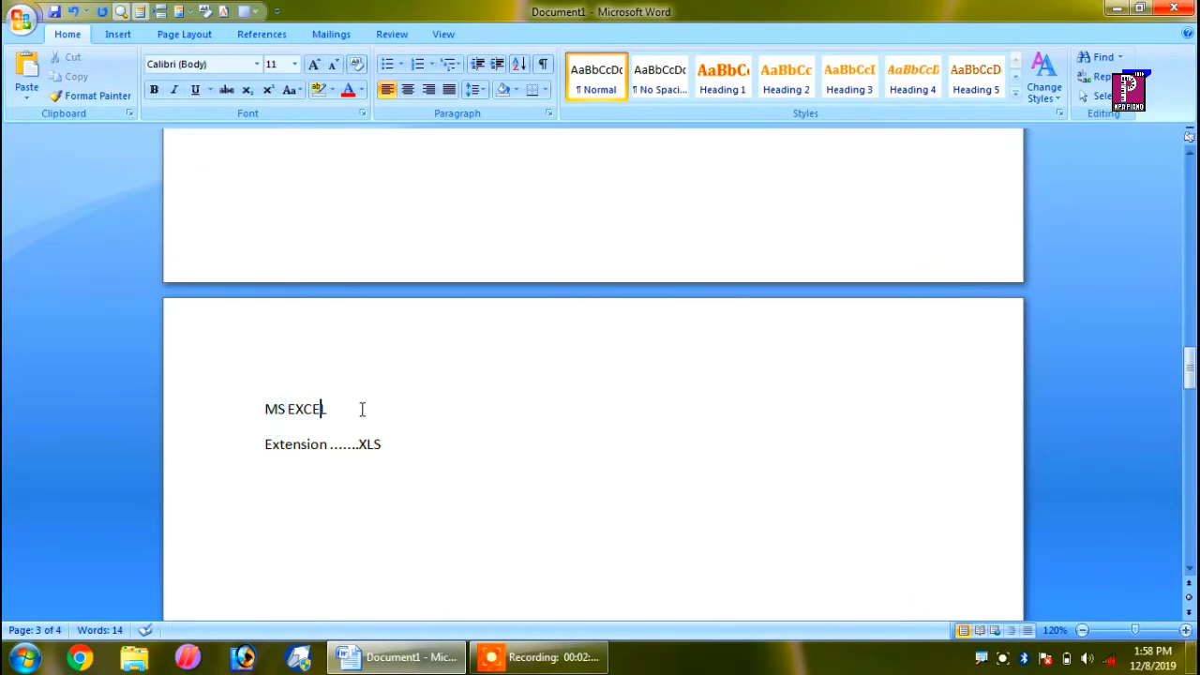
key(shift+Left)
key(shift+Left)
key(shift+Left)
key(shift+Left)
key(shift+Left)
key(shift+Left)
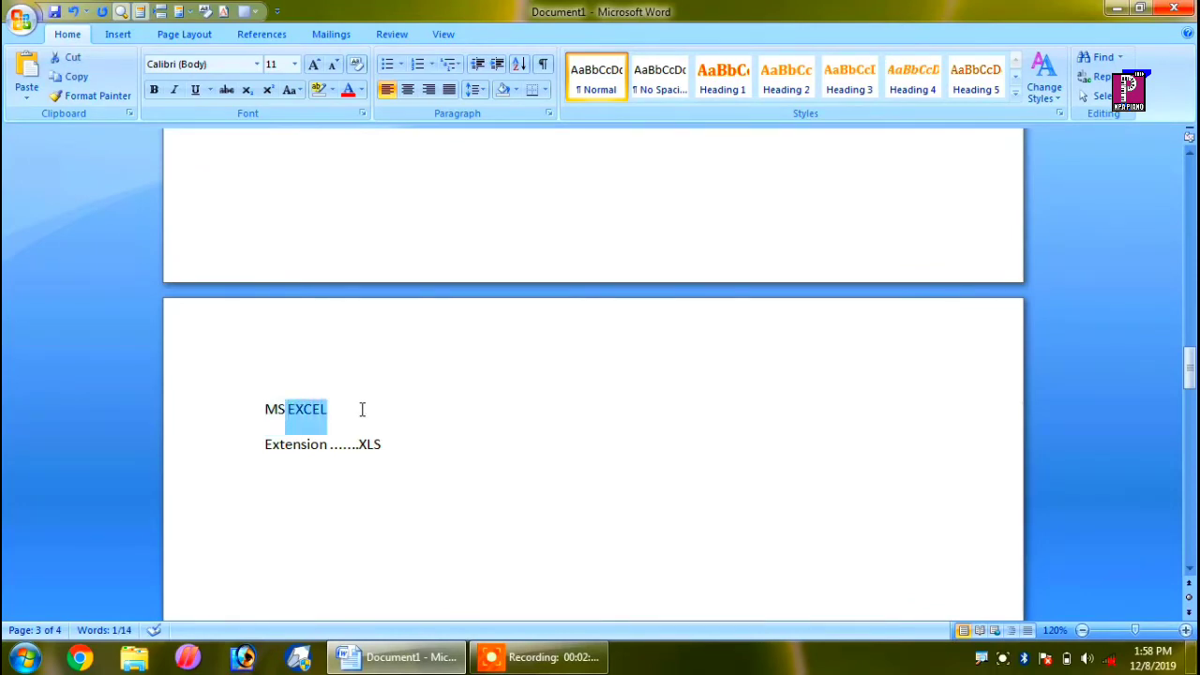
key(shift+Left)
key(shift+Left)
scroll(362, 410, up, 3)
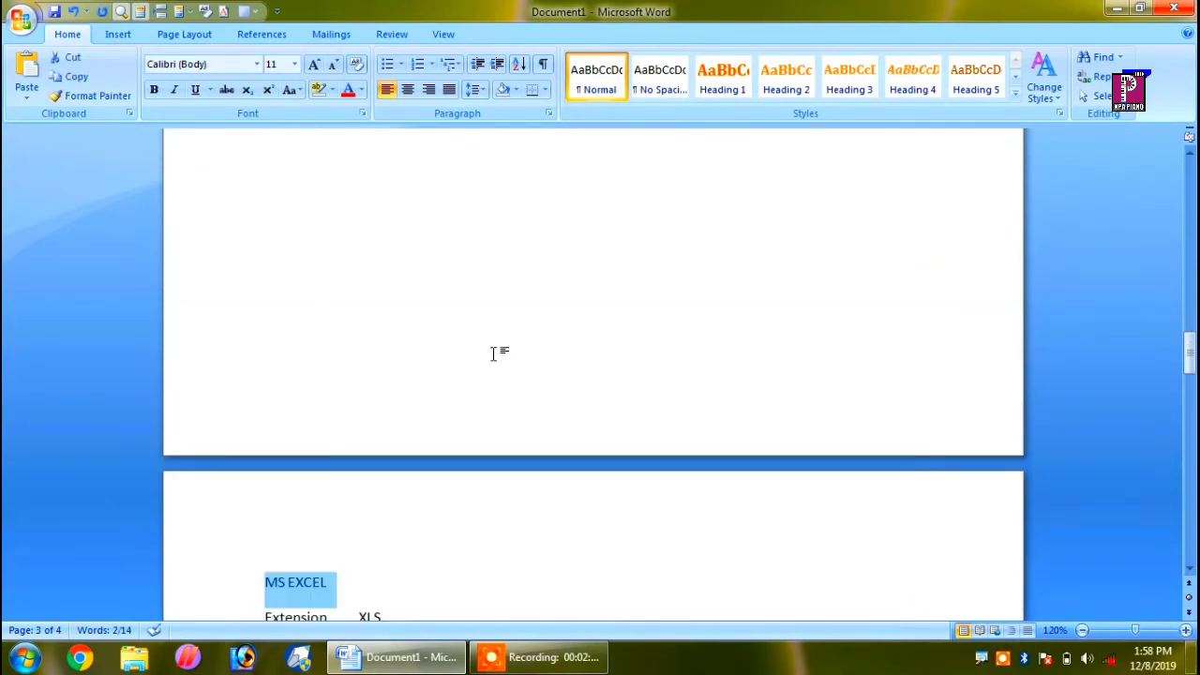
click(723, 80)
Step: Apply Heading 1 to the NOTEPAD heading on page 4, then return to page 1
scroll(482, 335, down, 6)
scroll(463, 433, down, 5)
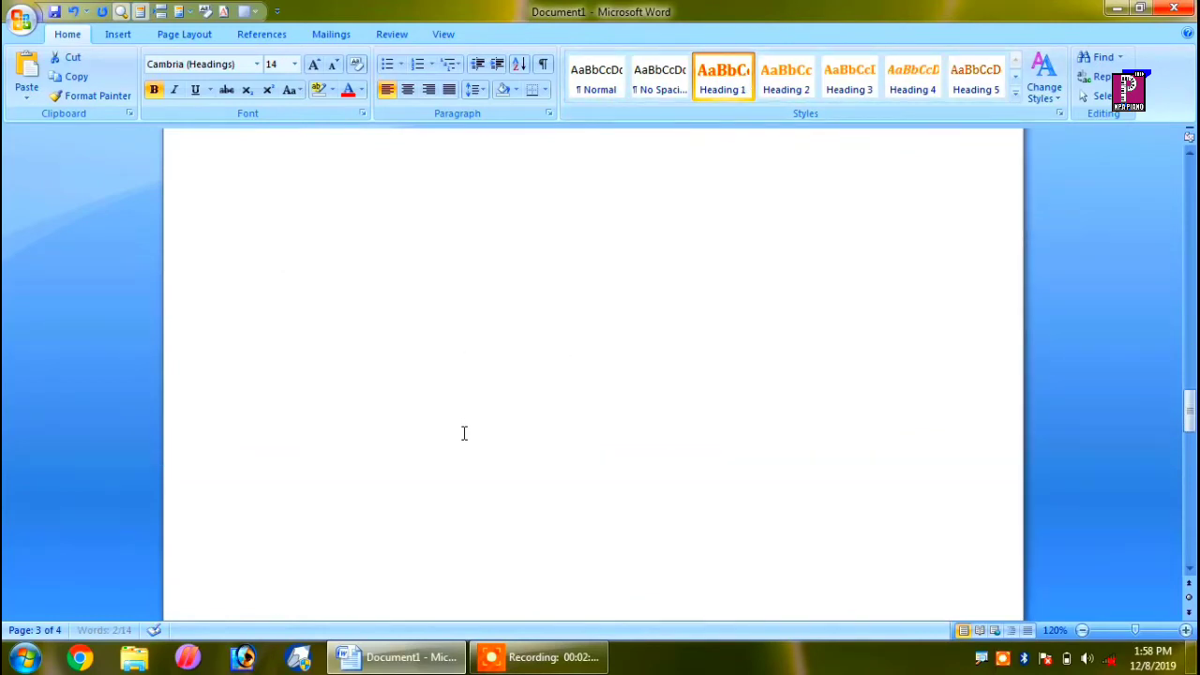
scroll(463, 433, down, 6)
scroll(330, 391, down, 1)
click(336, 361)
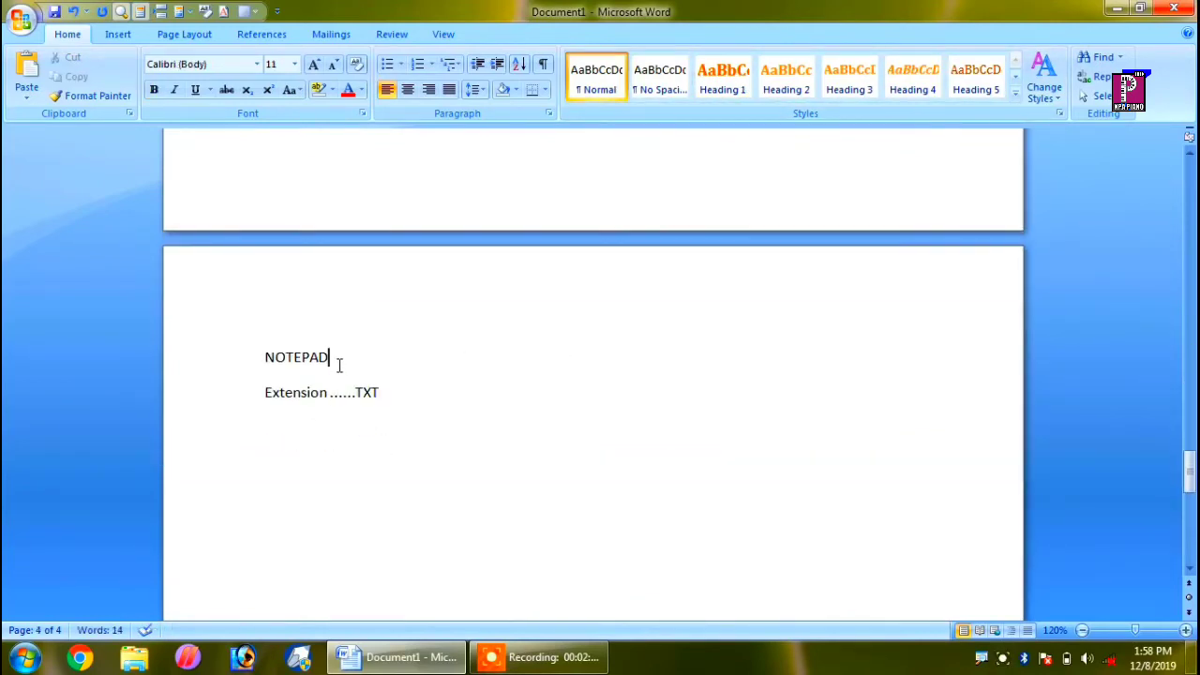
key(shift+Left)
key(shift+Left)
key(shift+Left)
key(shift+Left)
key(shift+Left)
key(shift+Left)
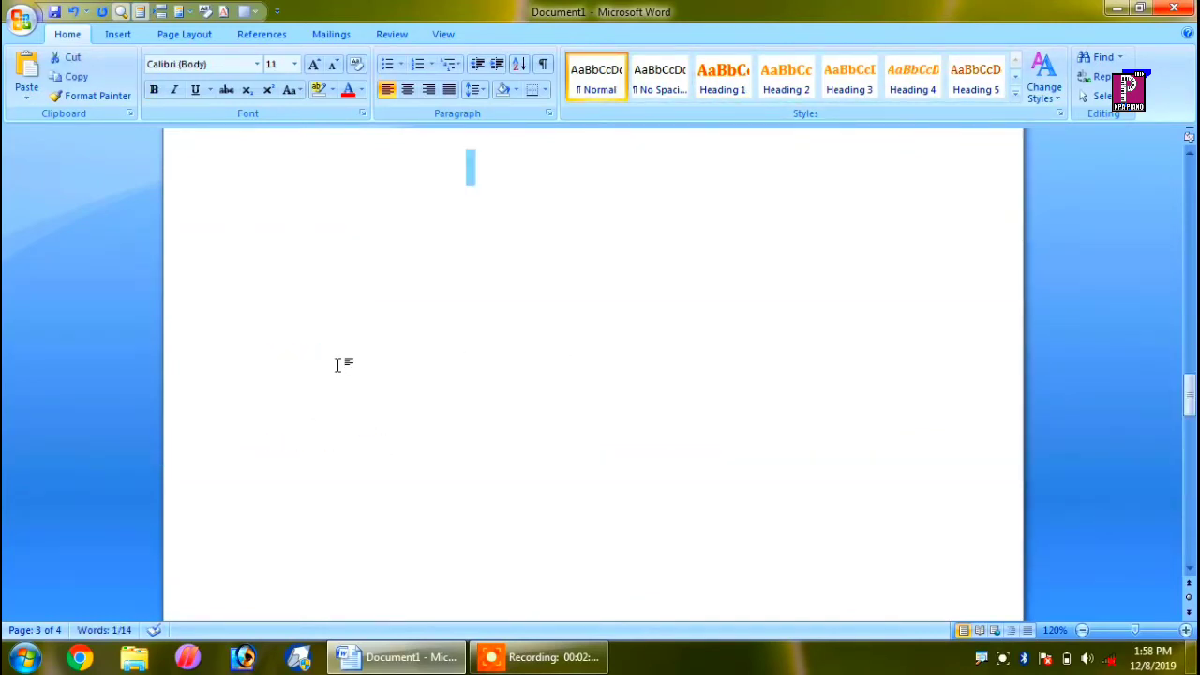
click(722, 80)
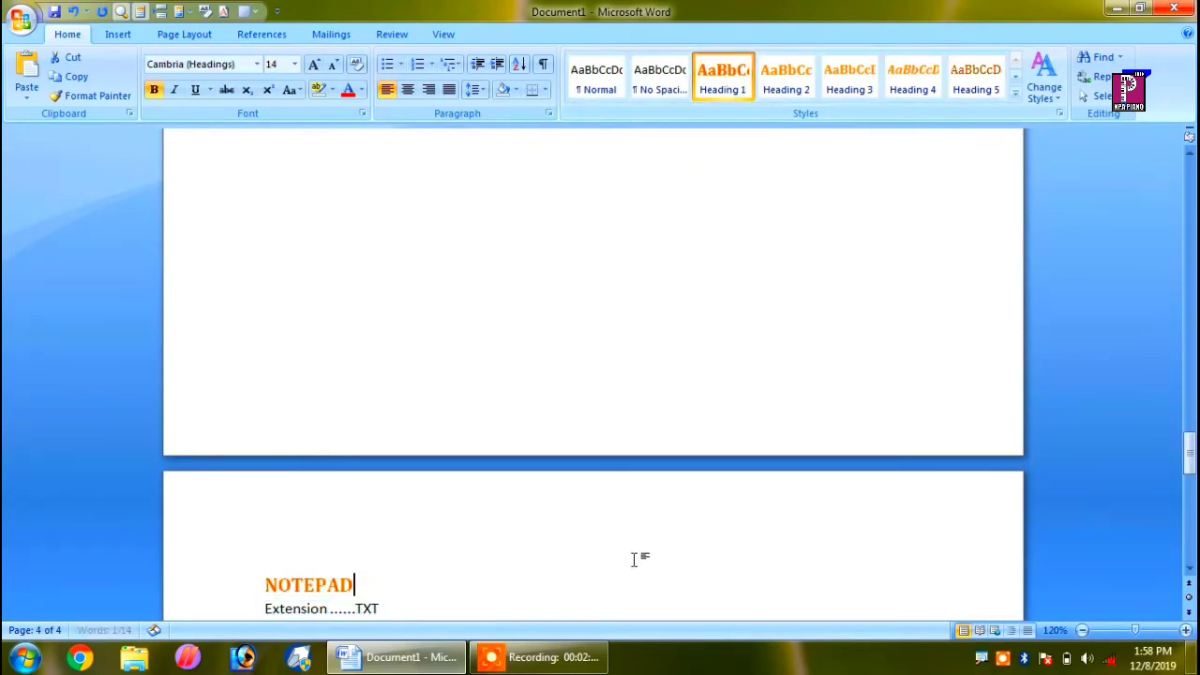
scroll(643, 517, up, 4)
scroll(643, 516, up, 4)
scroll(643, 517, up, 4)
scroll(643, 515, up, 2)
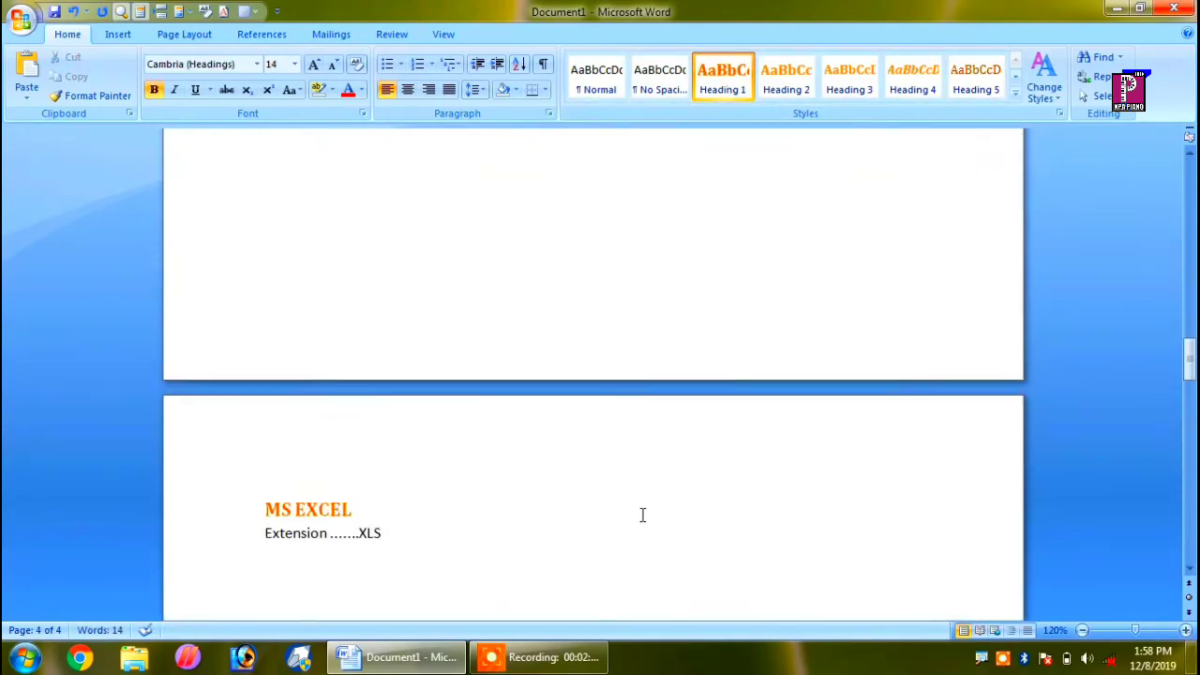
scroll(643, 515, up, 5)
scroll(643, 515, up, 4)
scroll(644, 515, up, 2)
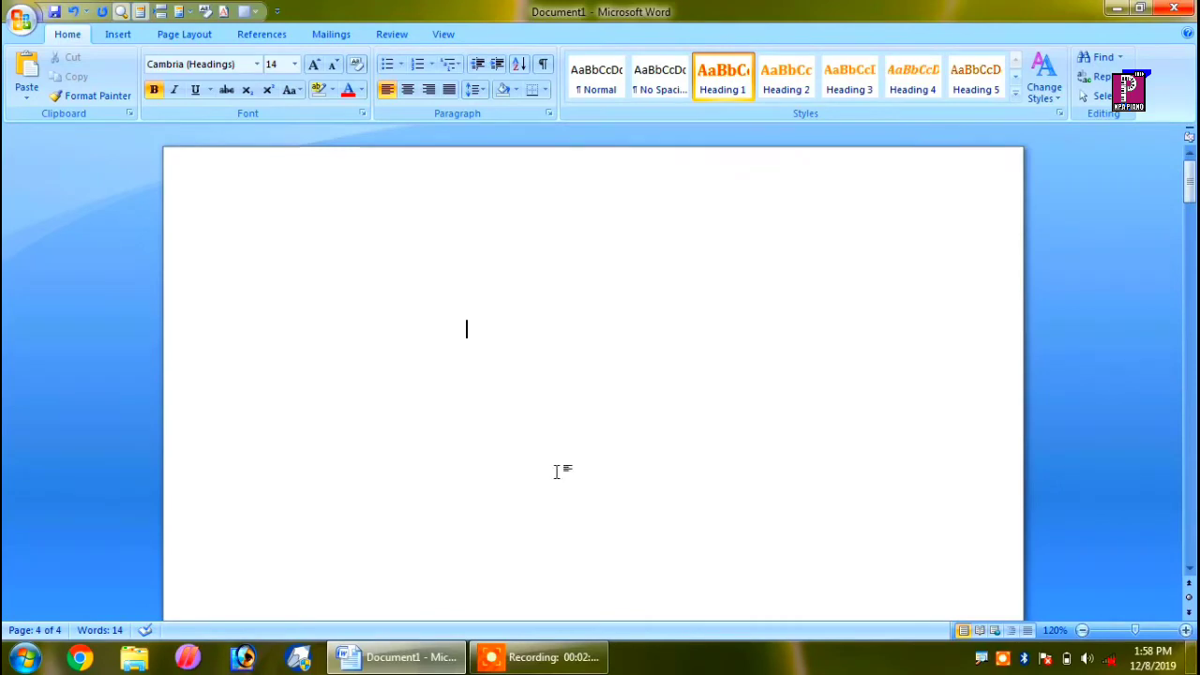
Step: At the top of page 1, open Cross-reference with Reference type set to Heading
click(295, 241)
ctrl+scroll(448, 251, down, 4)
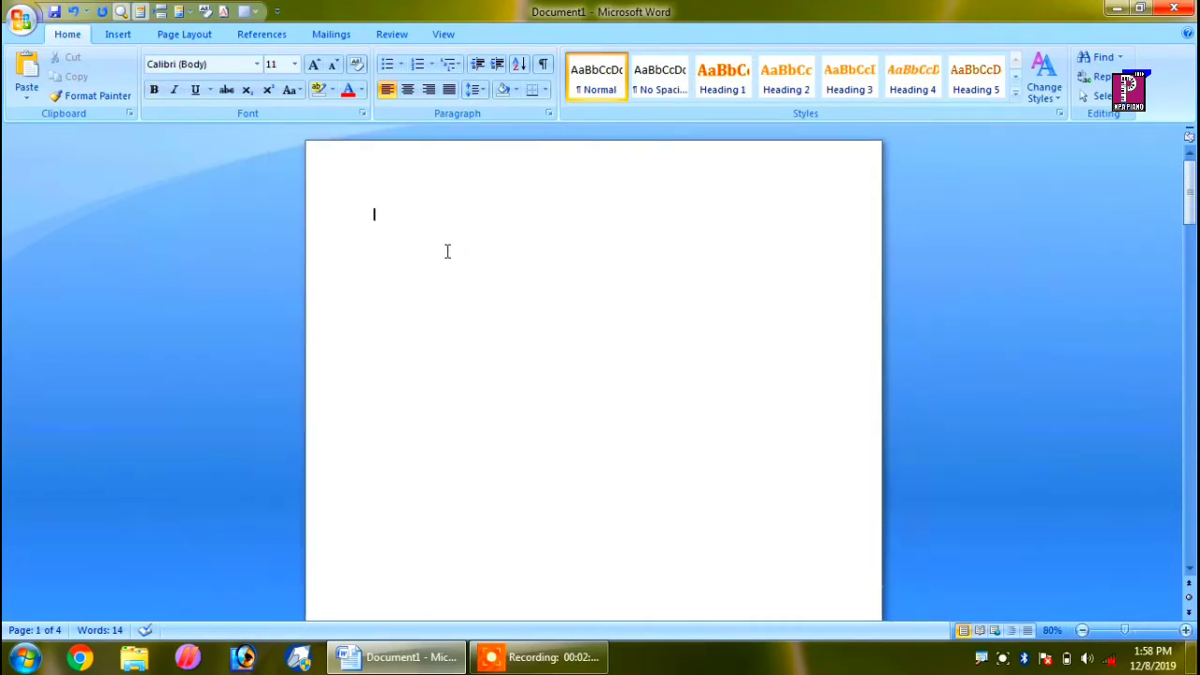
ctrl+scroll(447, 250, down, 1)
ctrl+scroll(447, 250, up, 4)
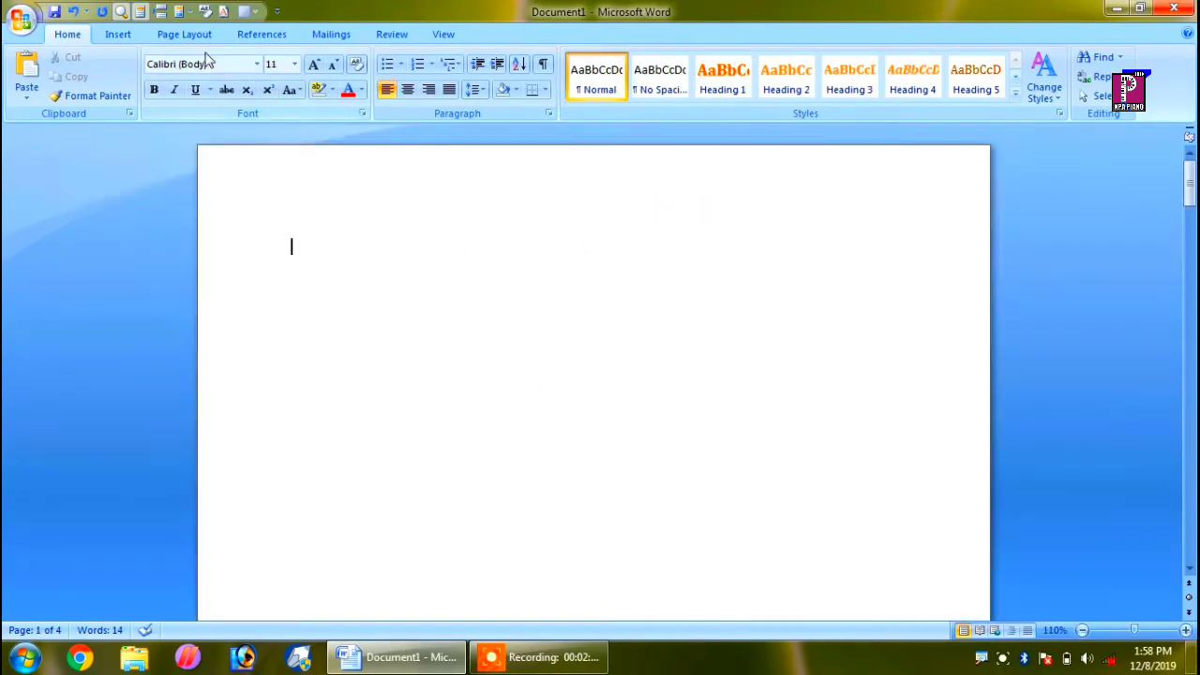
click(116, 35)
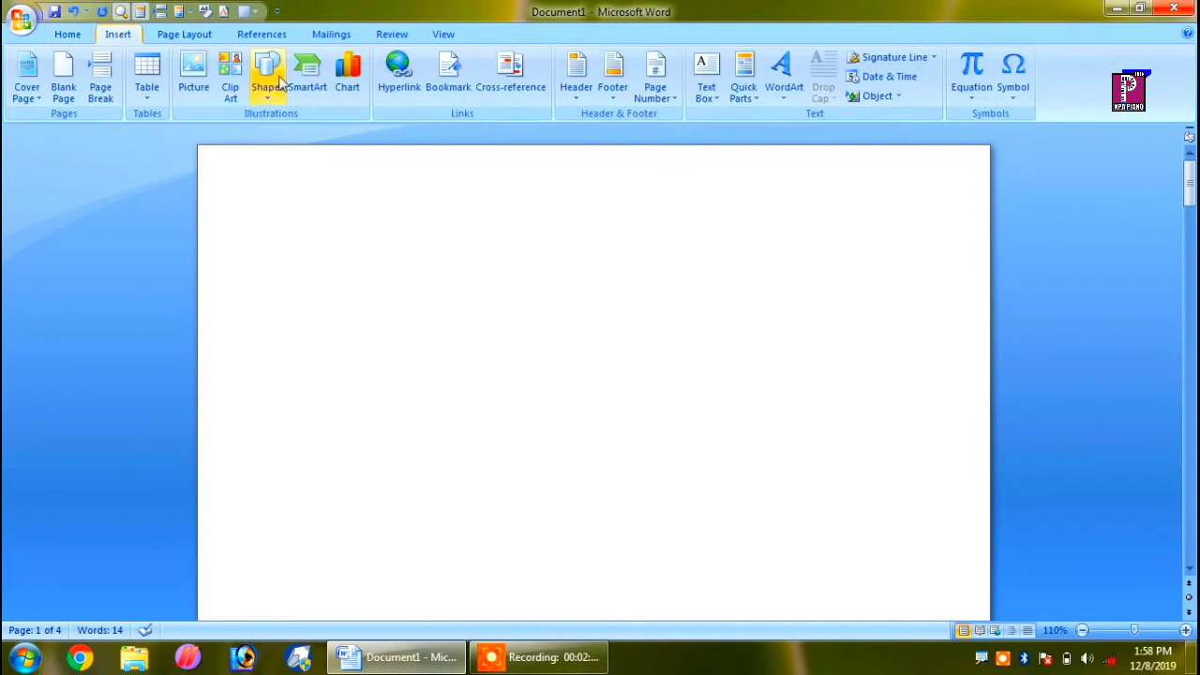
click(511, 85)
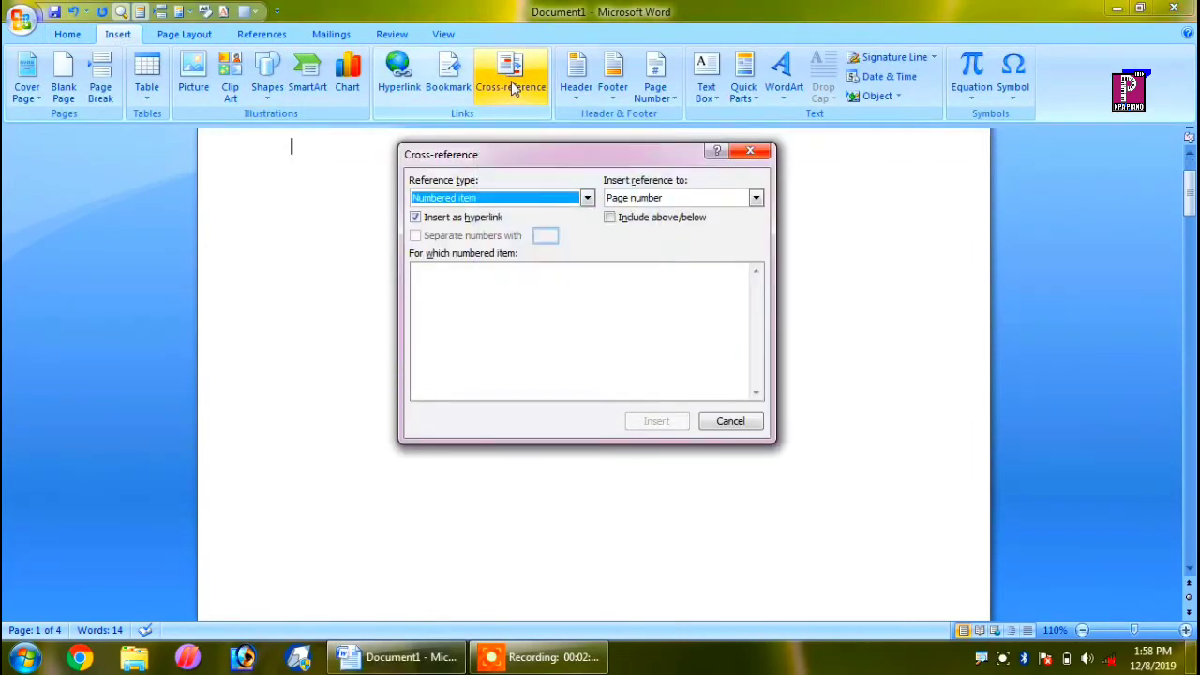
click(521, 200)
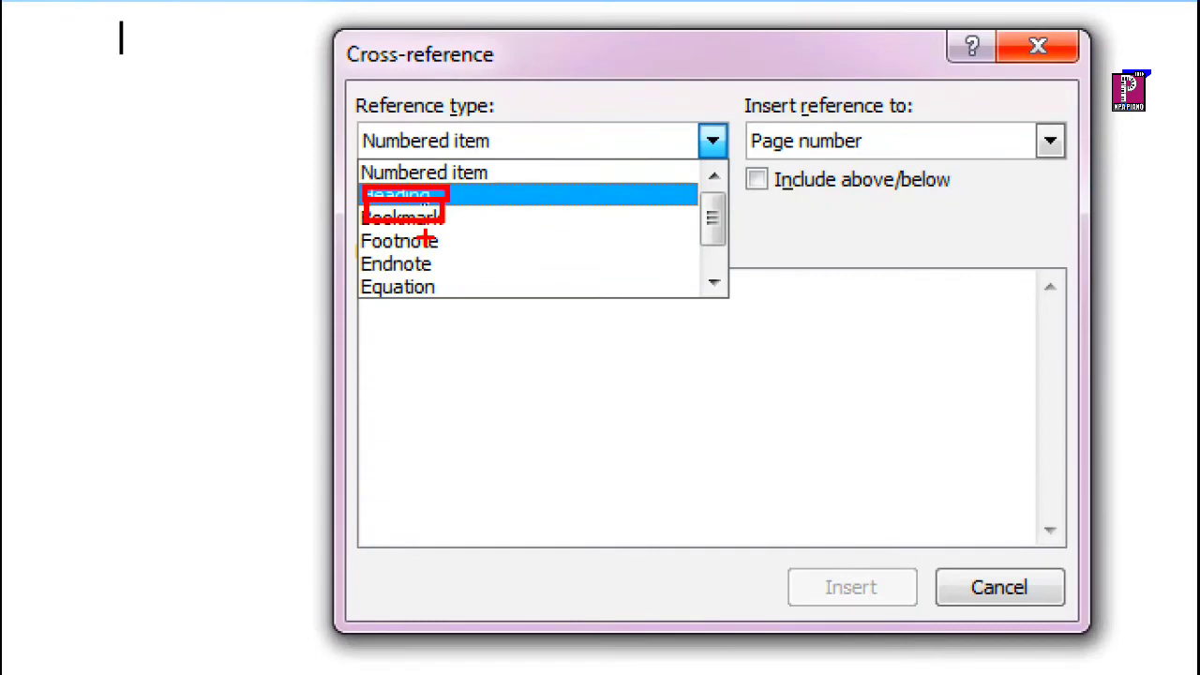
click(404, 195)
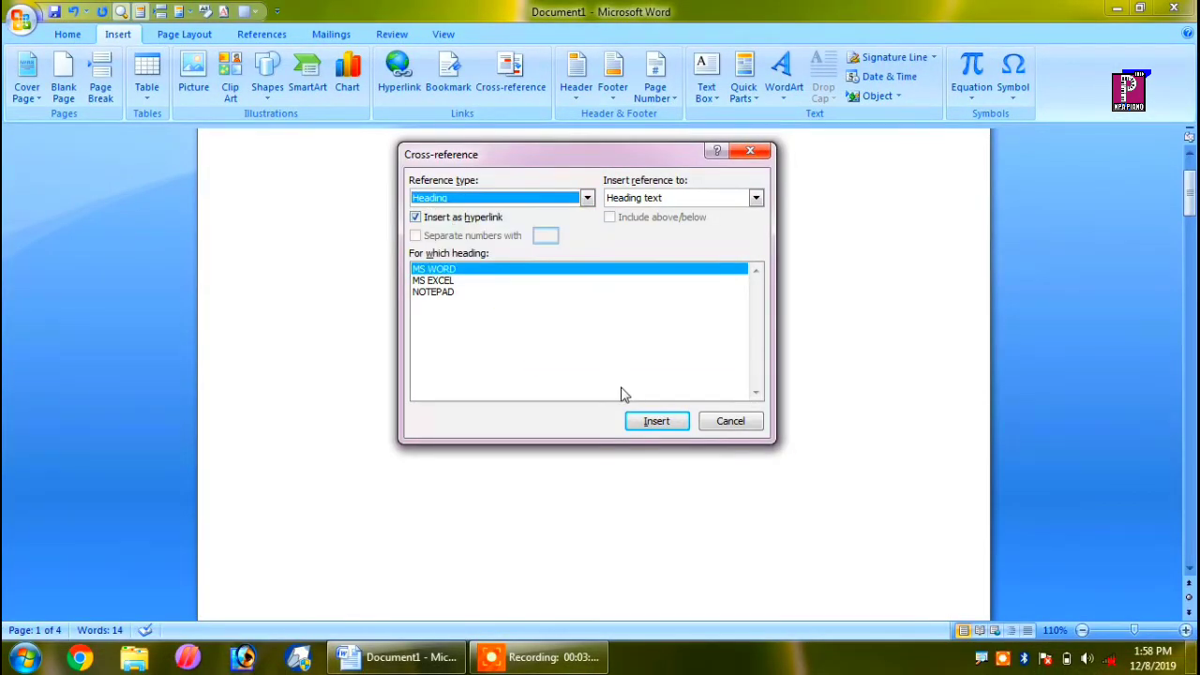
Step: Insert cross-references to MS WORD, MS EXCEL and NOTEPAD, then close the dialog
click(658, 422)
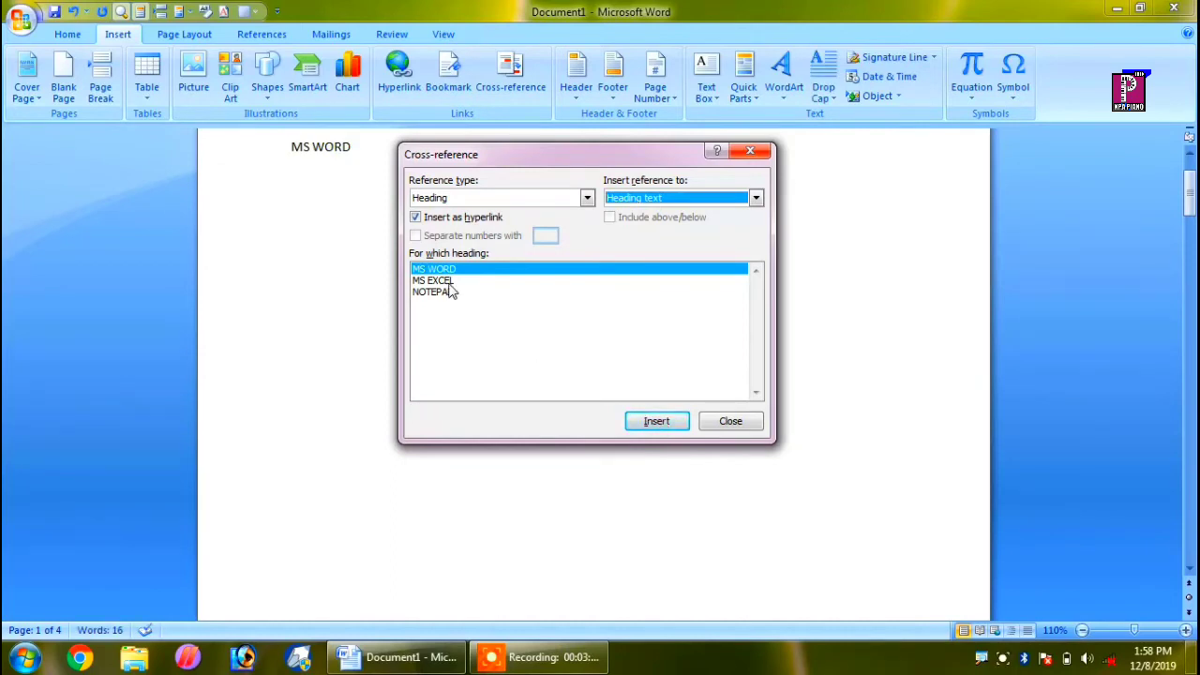
click(449, 282)
click(647, 421)
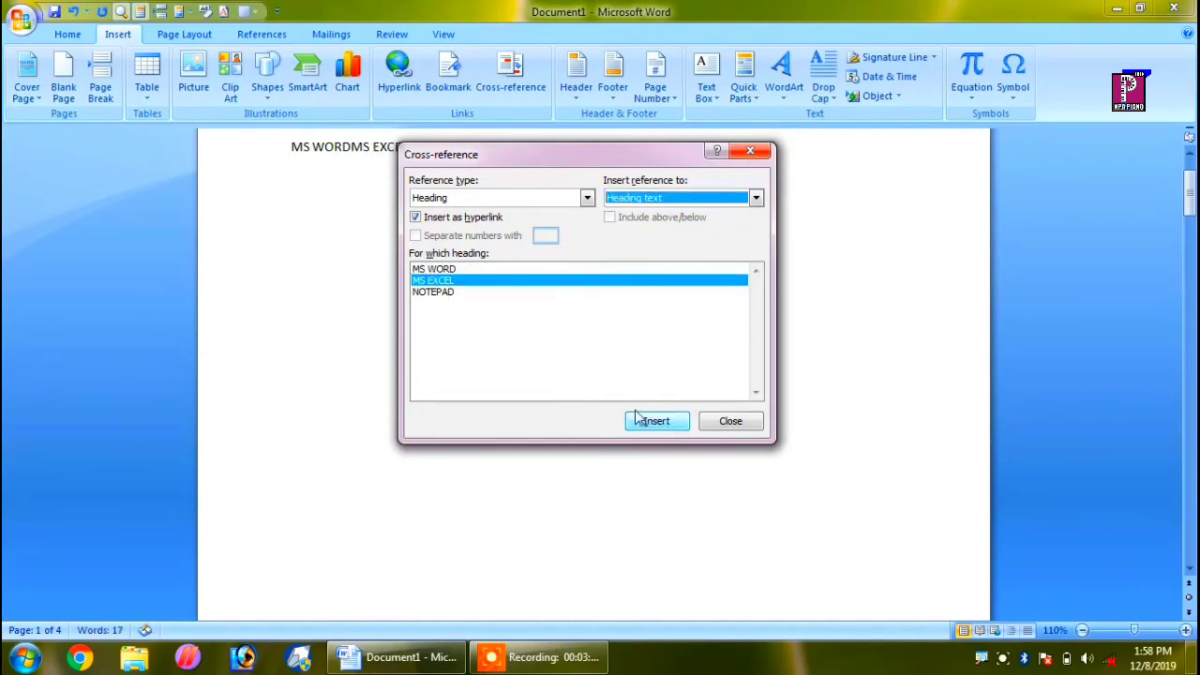
click(450, 292)
click(654, 422)
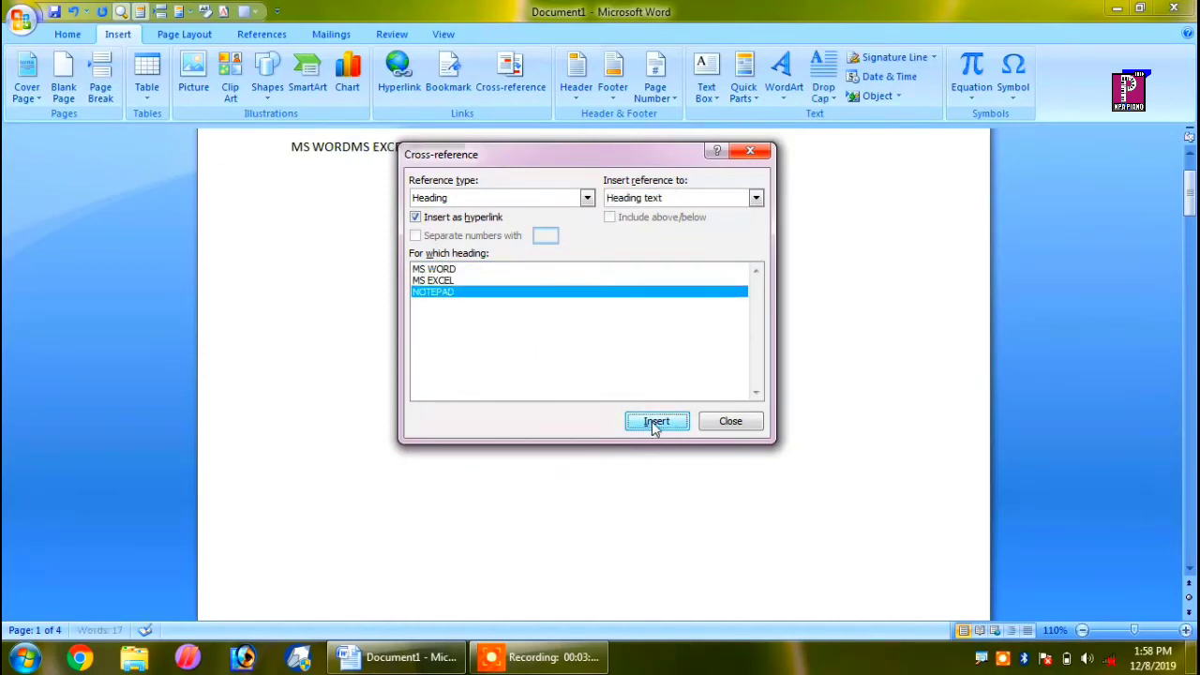
click(725, 421)
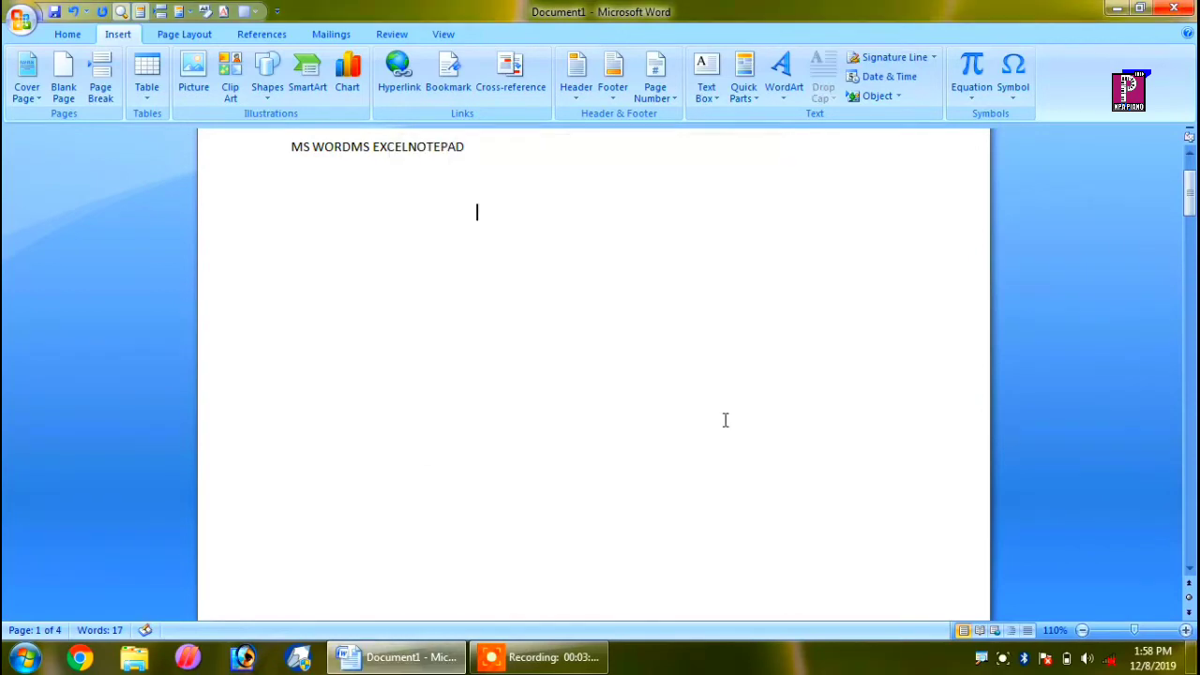
Step: Put MS WORD, MS EXCEL and NOTEPAD references on separate lines, adding a blank line below
click(348, 148)
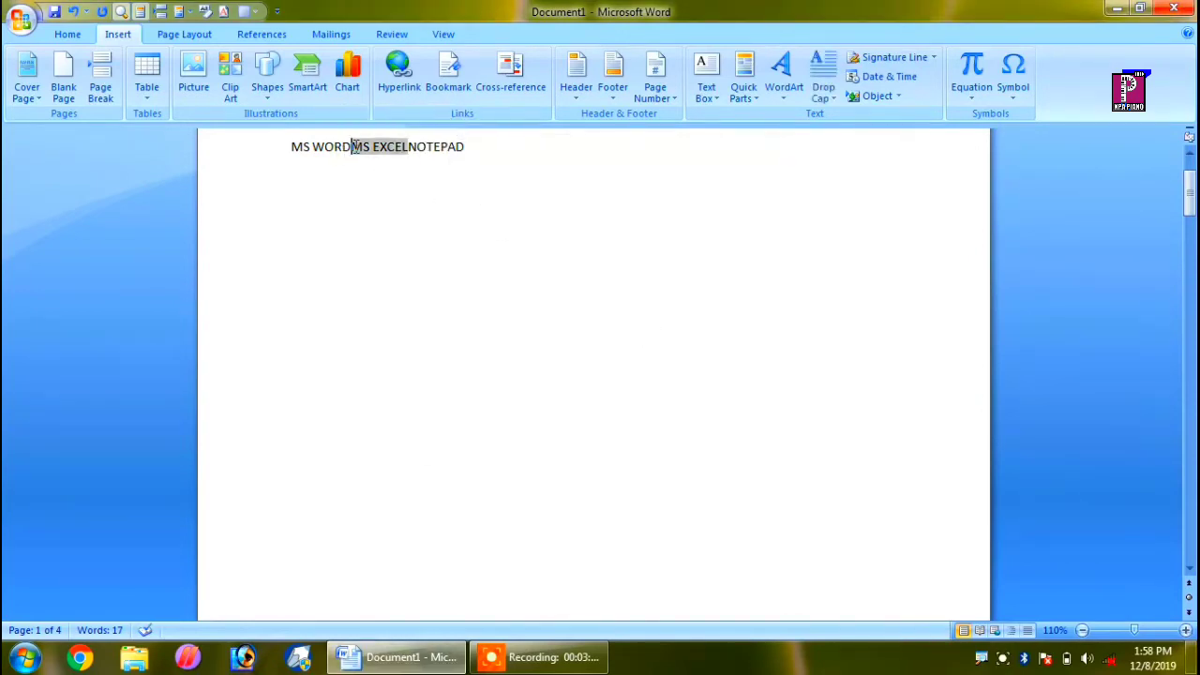
key(Return)
click(348, 180)
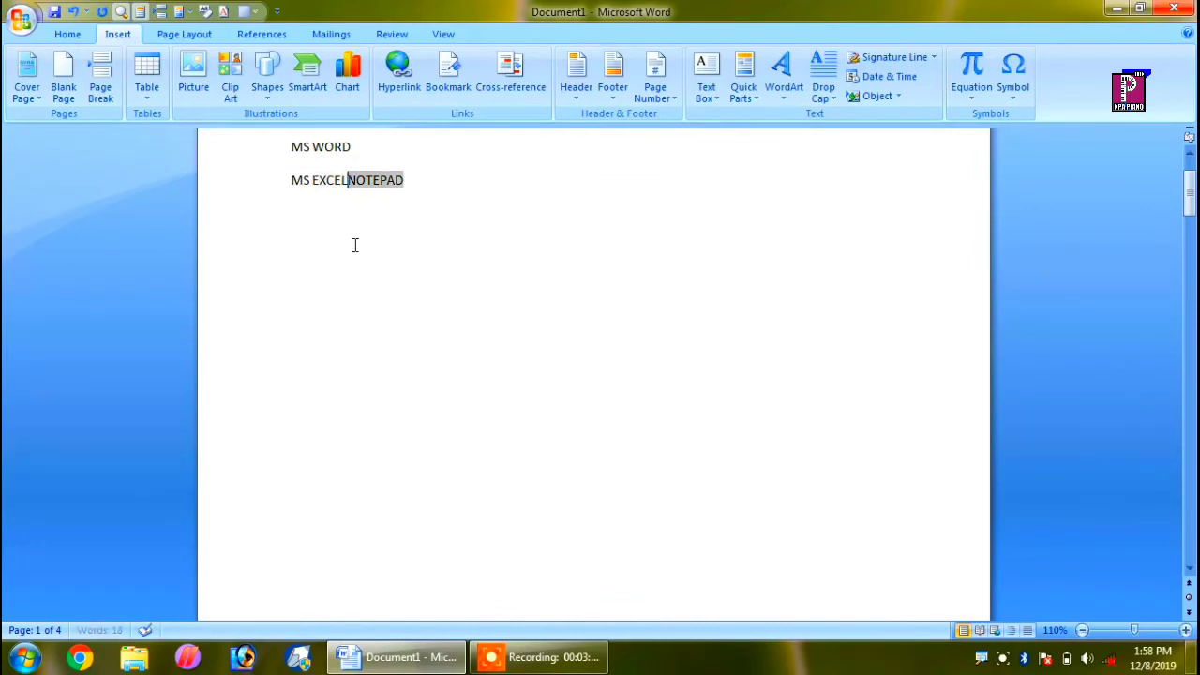
key(Return)
scroll(383, 289, up, 1)
click(434, 308)
key(Return)
Step: Ctrl+Click the MS EXCEL link to jump to its heading on page 3
scroll(451, 370, down, 10)
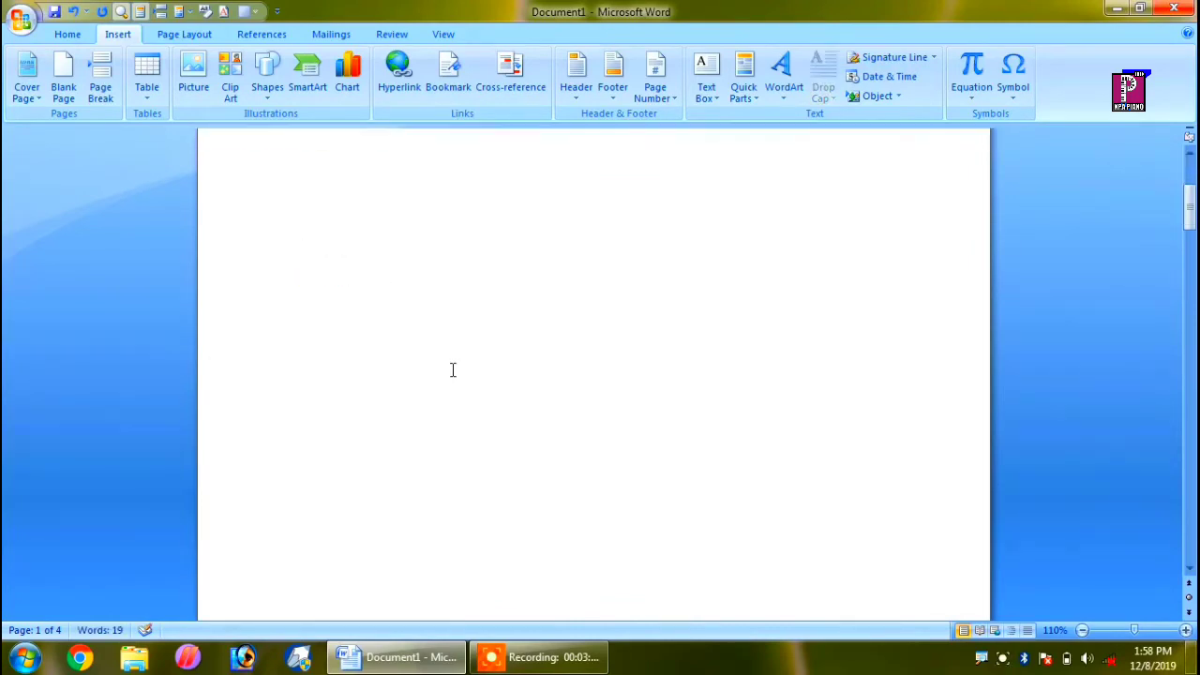
scroll(451, 371, up, 10)
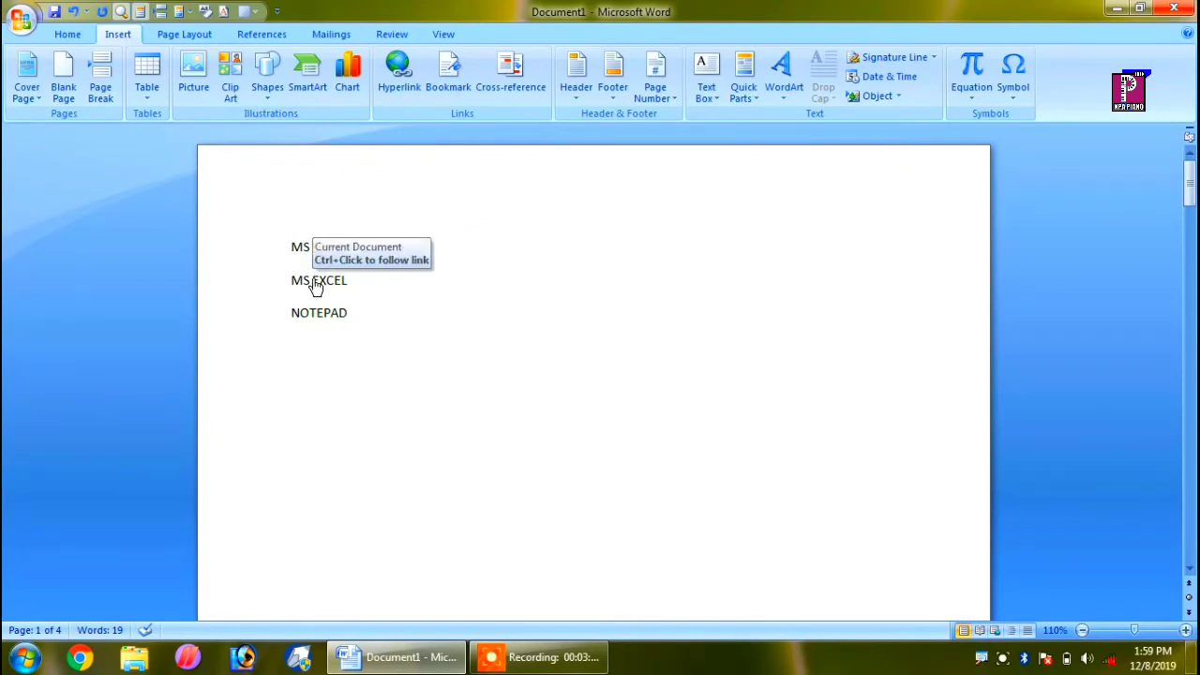
ctrl+click(314, 279)
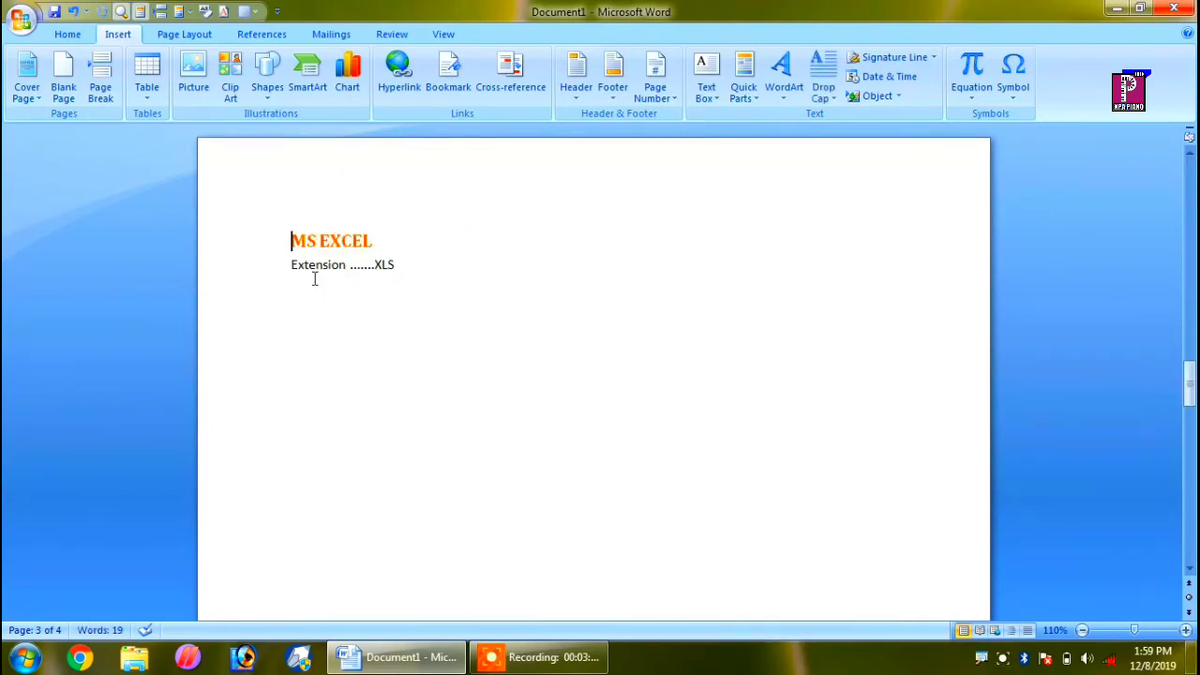
scroll(403, 295, down, 6)
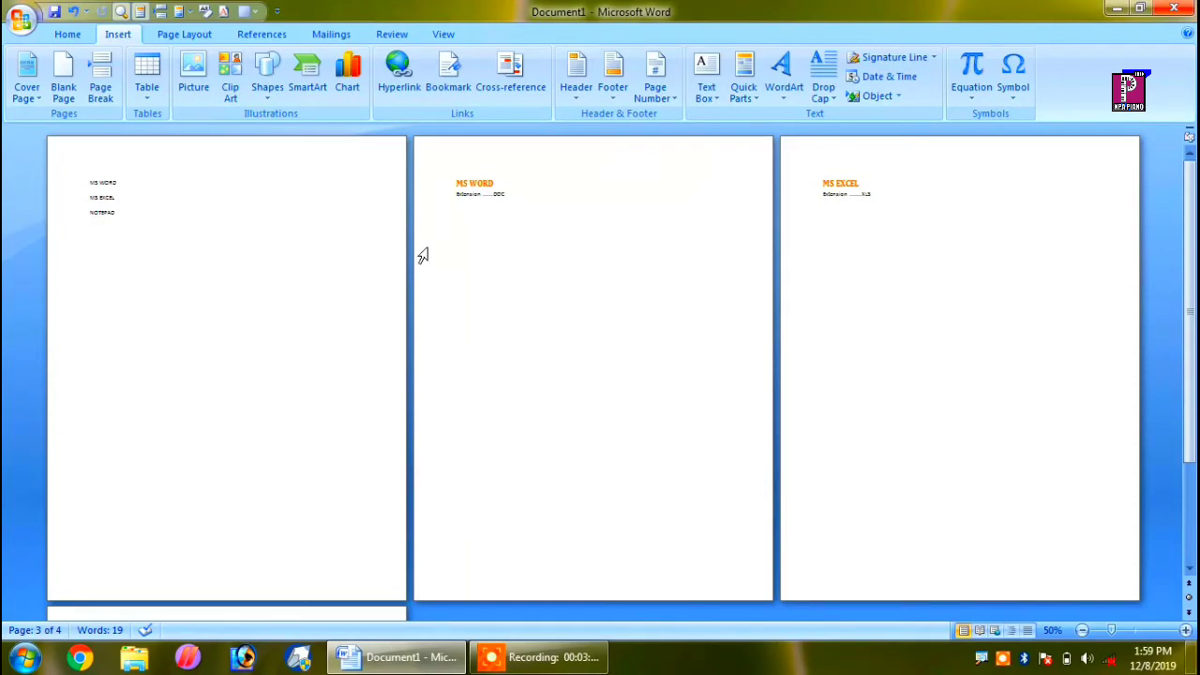
Step: Ctrl+Click the NOTEPAD cross-reference on page 1 to reach its heading on page 4
scroll(416, 254, up, 5)
scroll(325, 276, up, 4)
scroll(324, 276, up, 3)
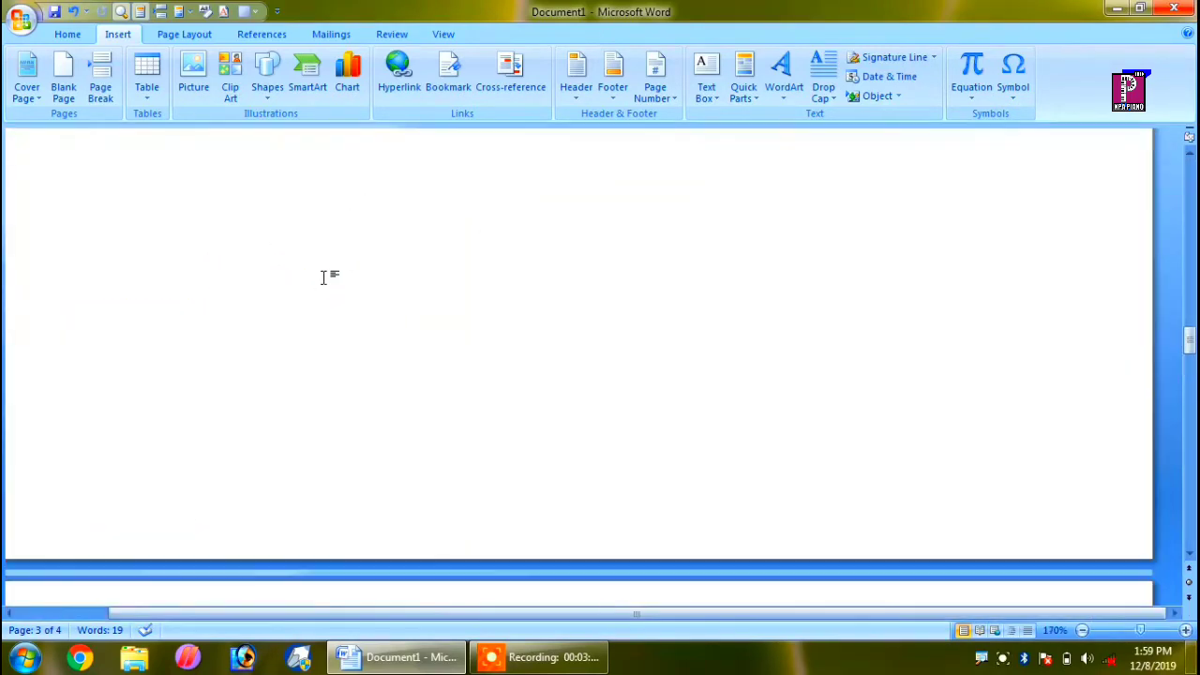
scroll(324, 275, down, 2)
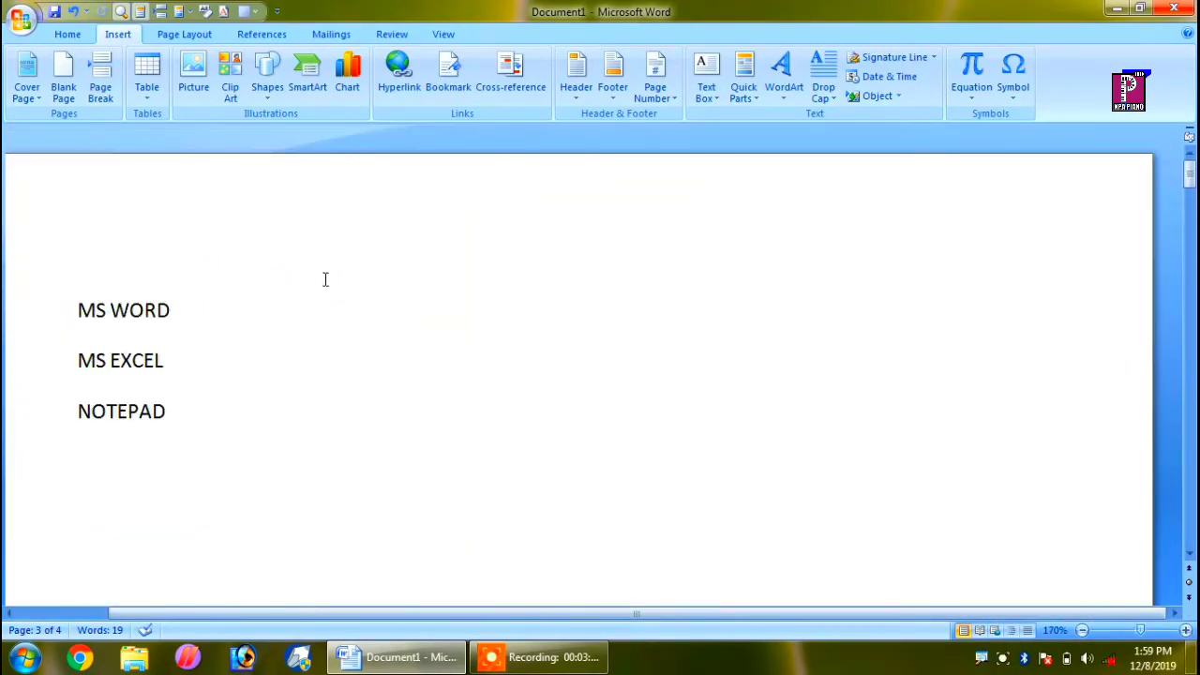
scroll(493, 328, down, 1)
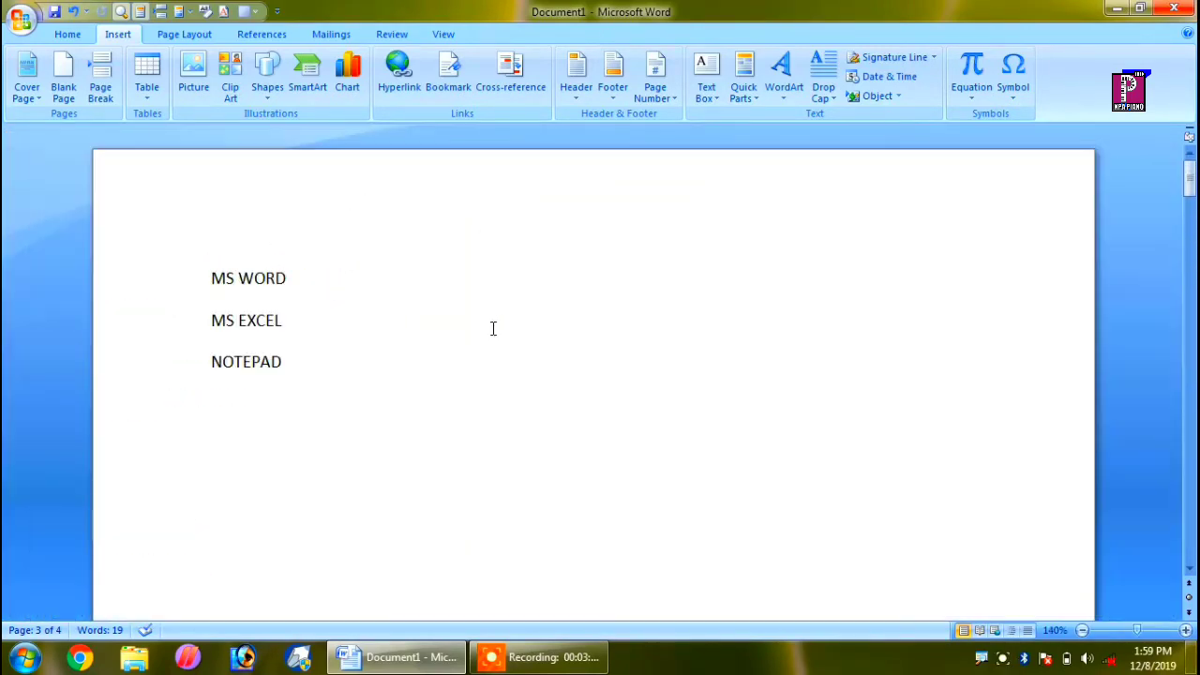
ctrl+click(250, 366)
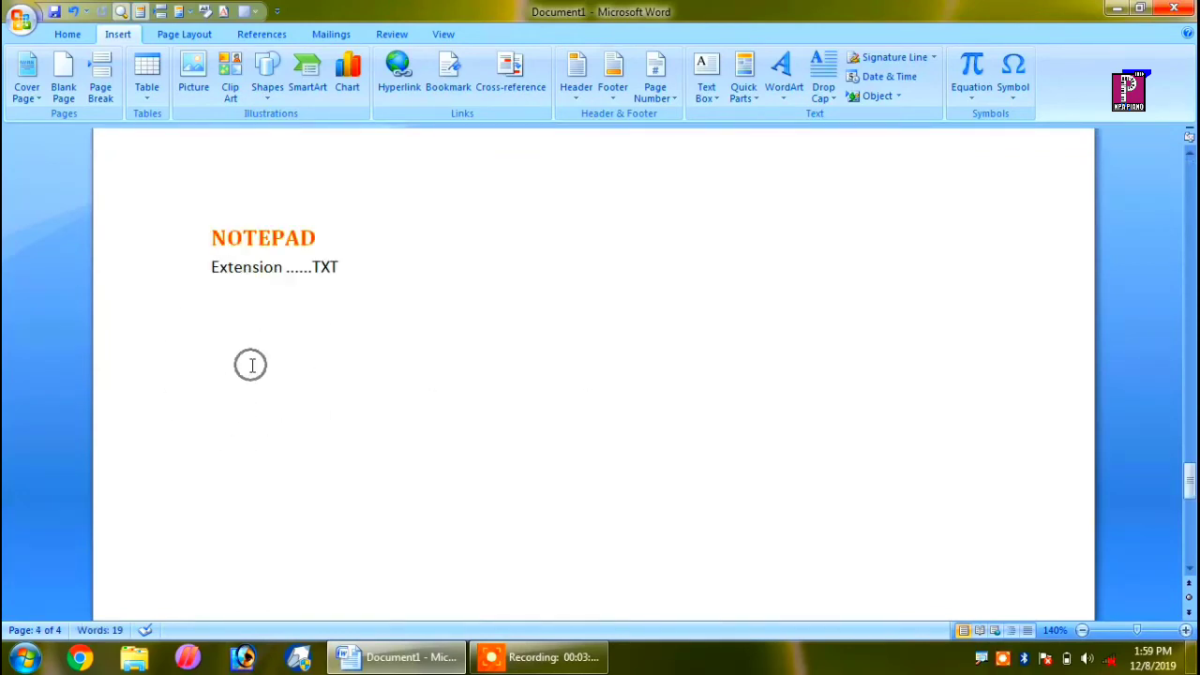
scroll(519, 248, down, 7)
scroll(516, 260, down, 4)
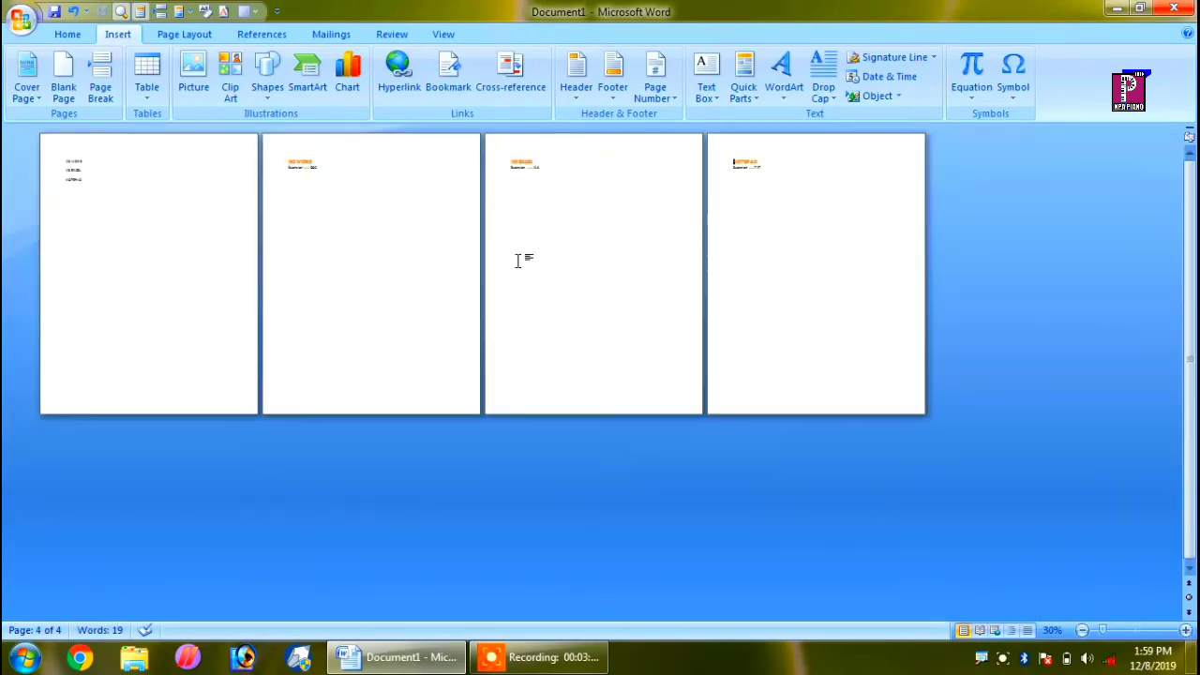
click(542, 342)
Step: Select everything with Ctrl+A and delete it, leaving one blank page with 0 words
key(ctrl+a)
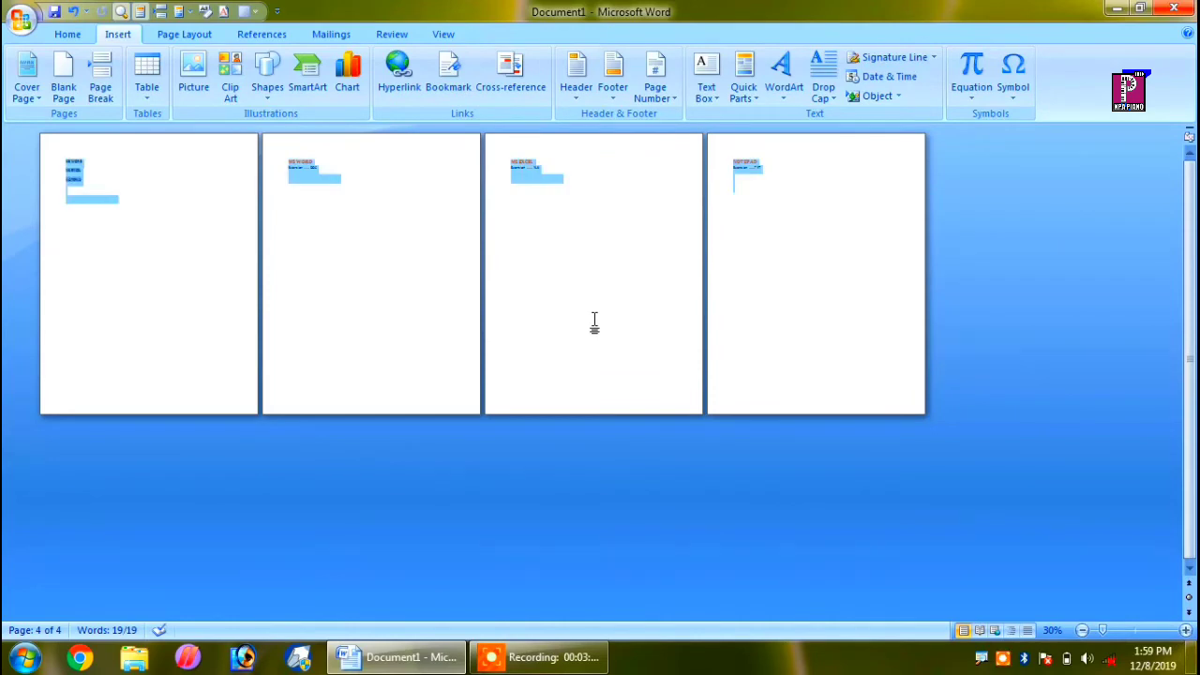
key(Delete)
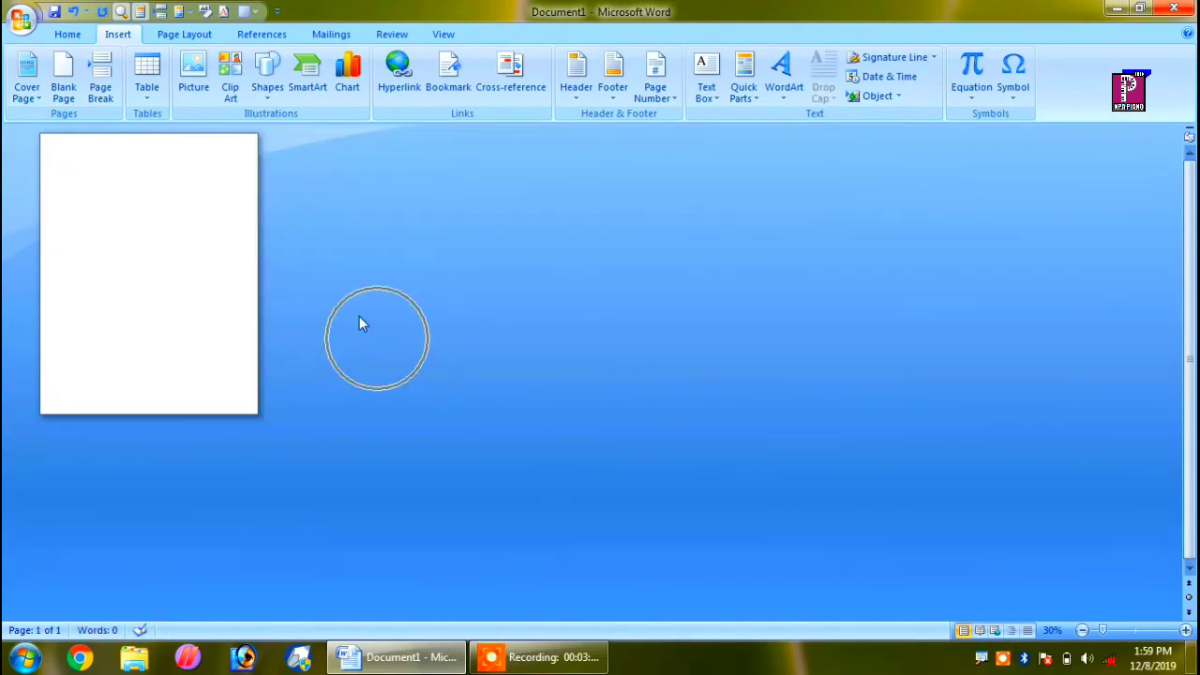
scroll(251, 281, up, 6)
scroll(556, 324, up, 2)
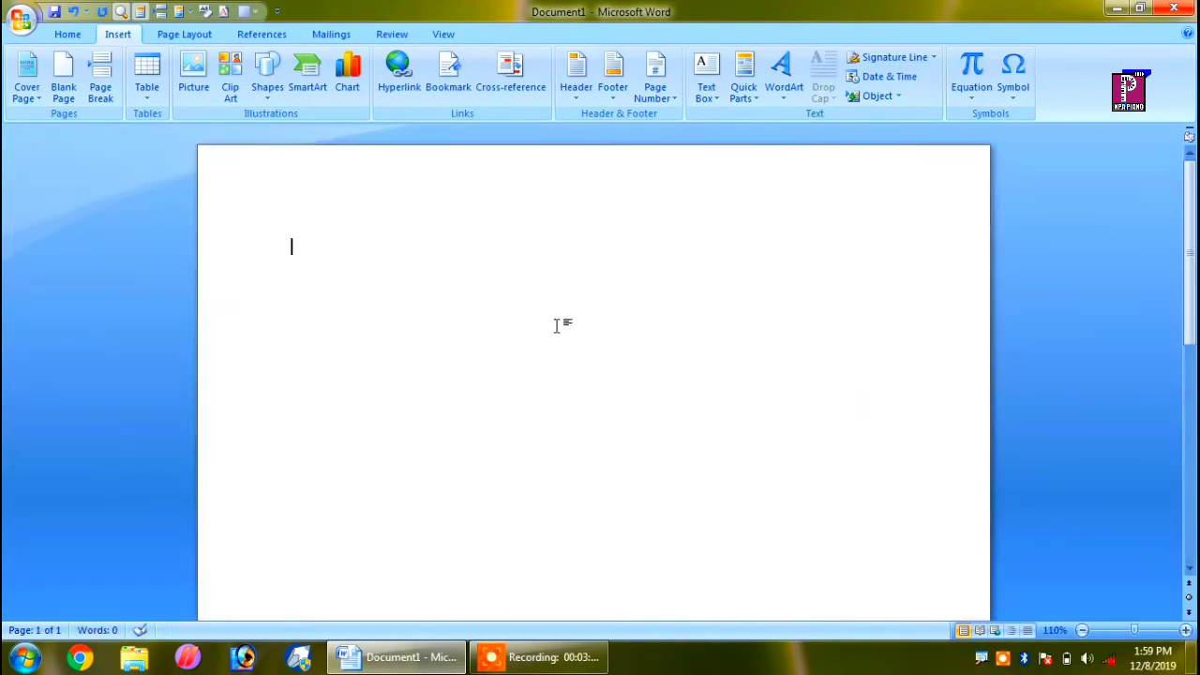